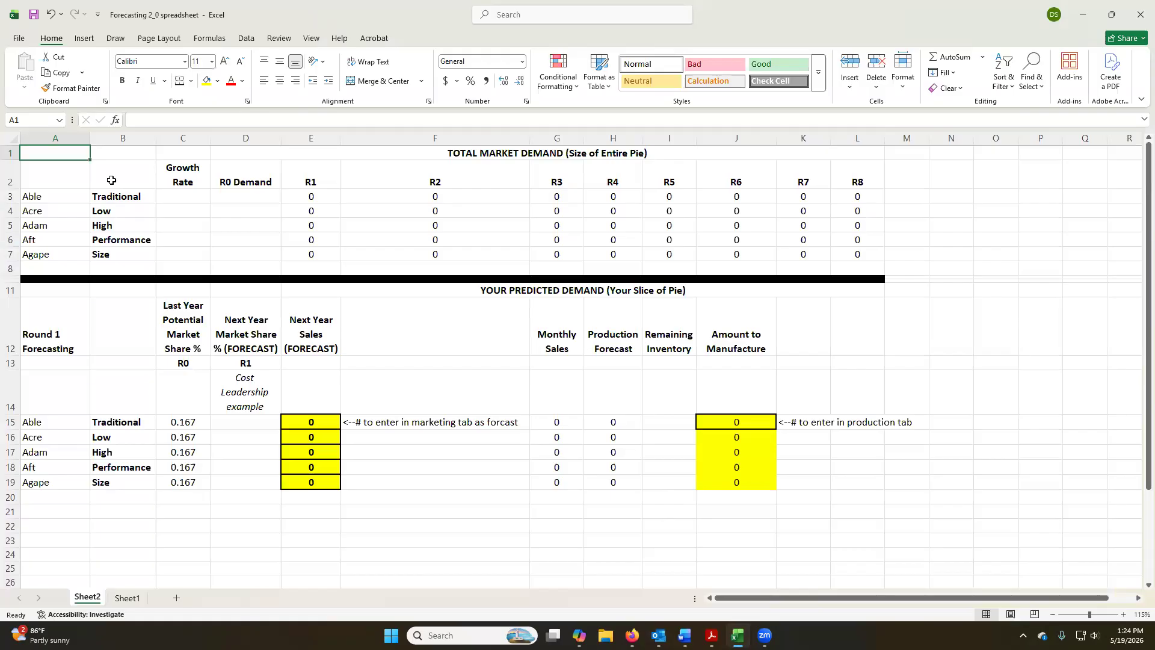
Enter the heading "Segments" in cell B2 above the segment names.
left_click(498, 153)
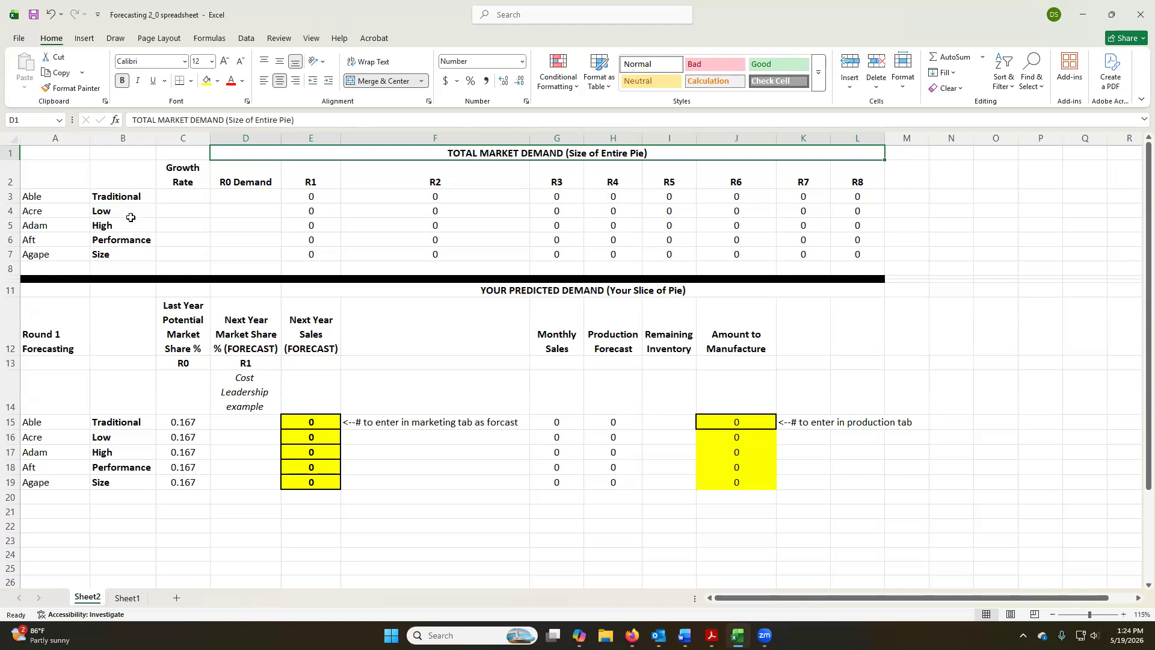
left_click(134, 177)
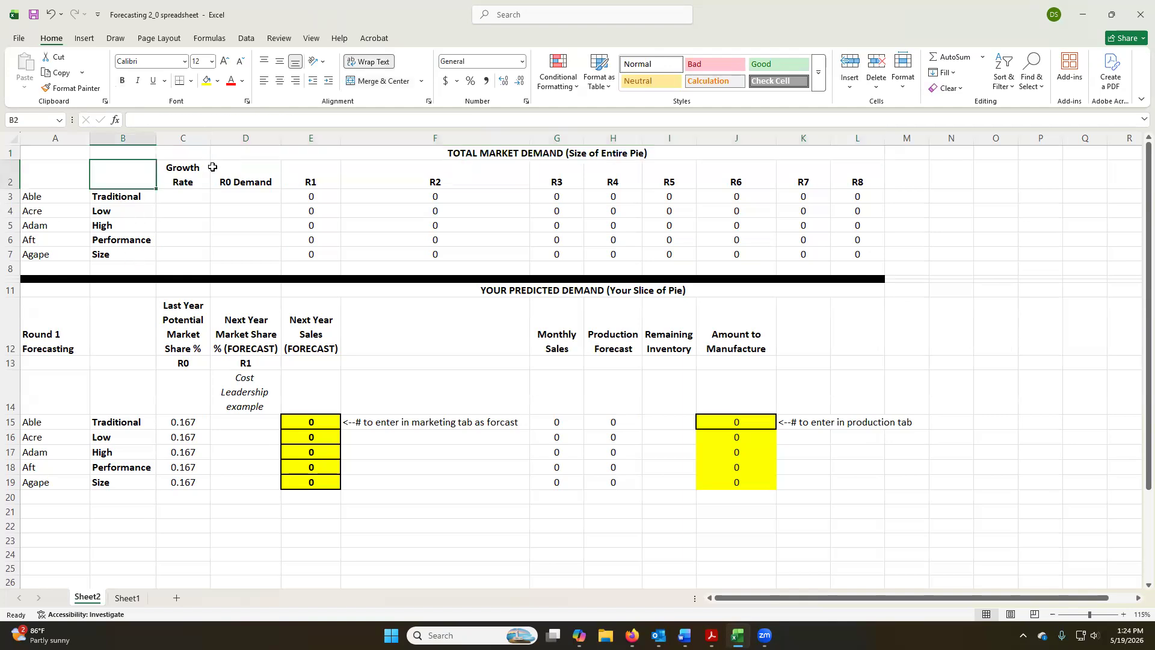
type("Seg")
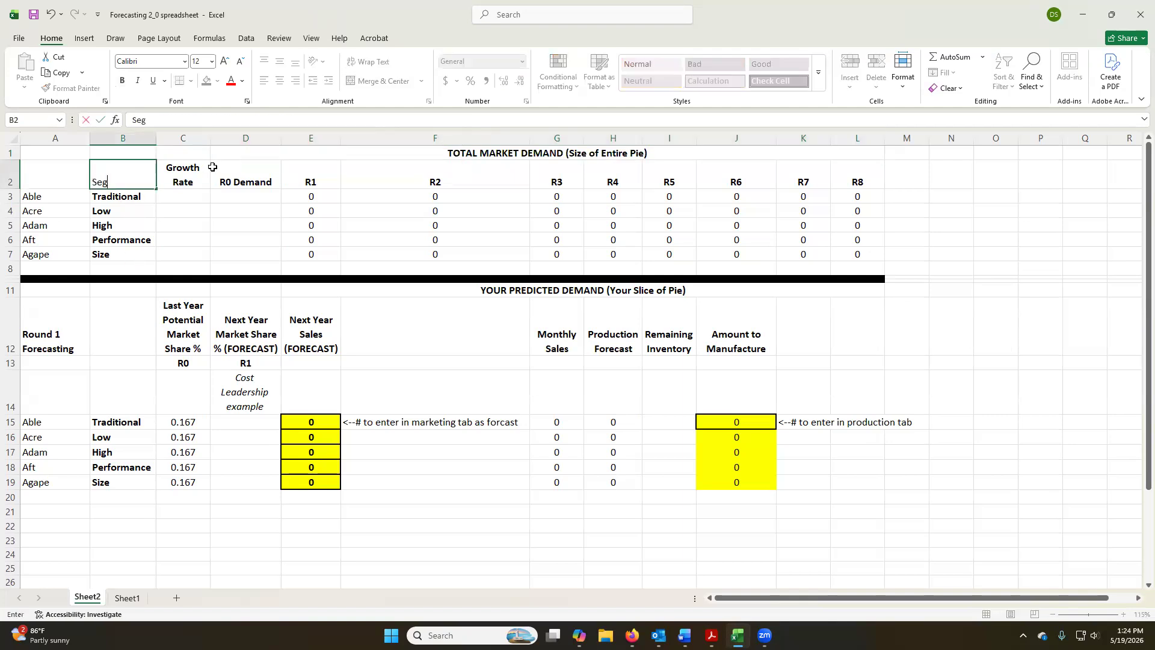
type("ments")
key("Return")
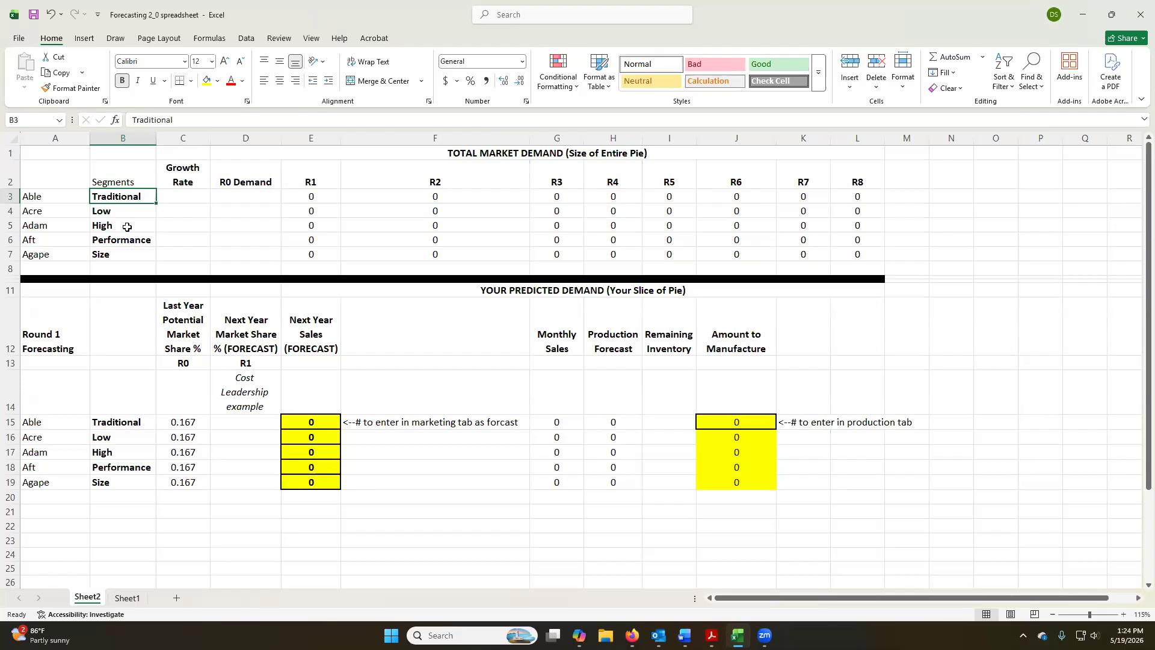
Switch to the Capsim portal in Firefox and open the round 0 Capstone 2.0 Courier from the simulation reports.
left_click(153, 226)
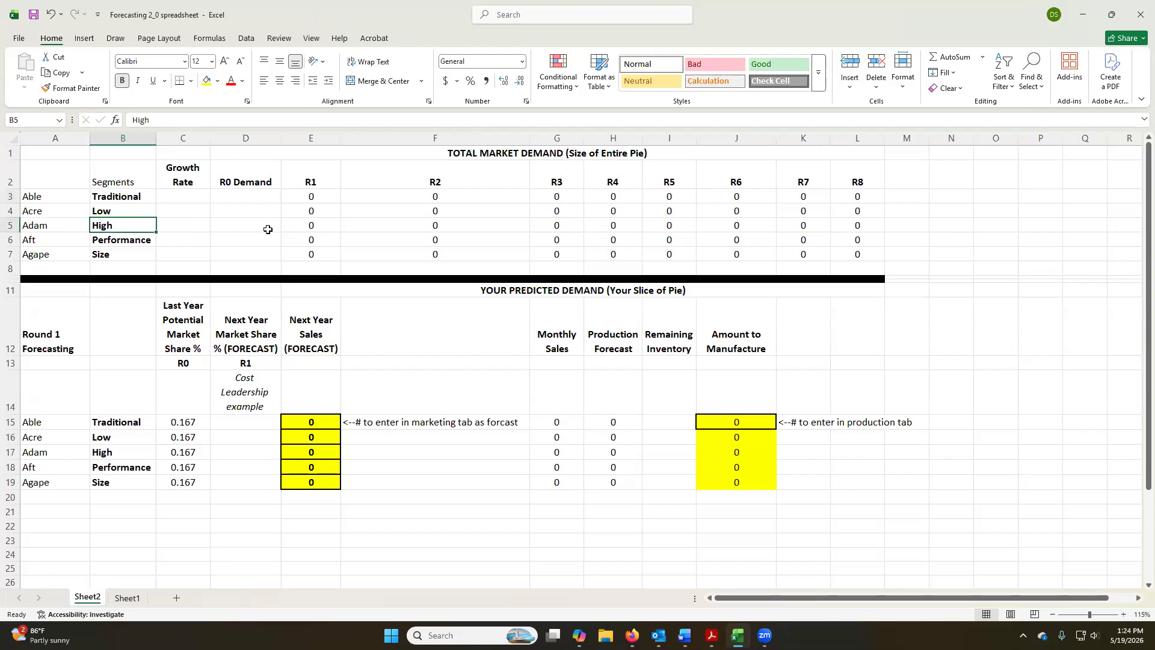
left_click(191, 197)
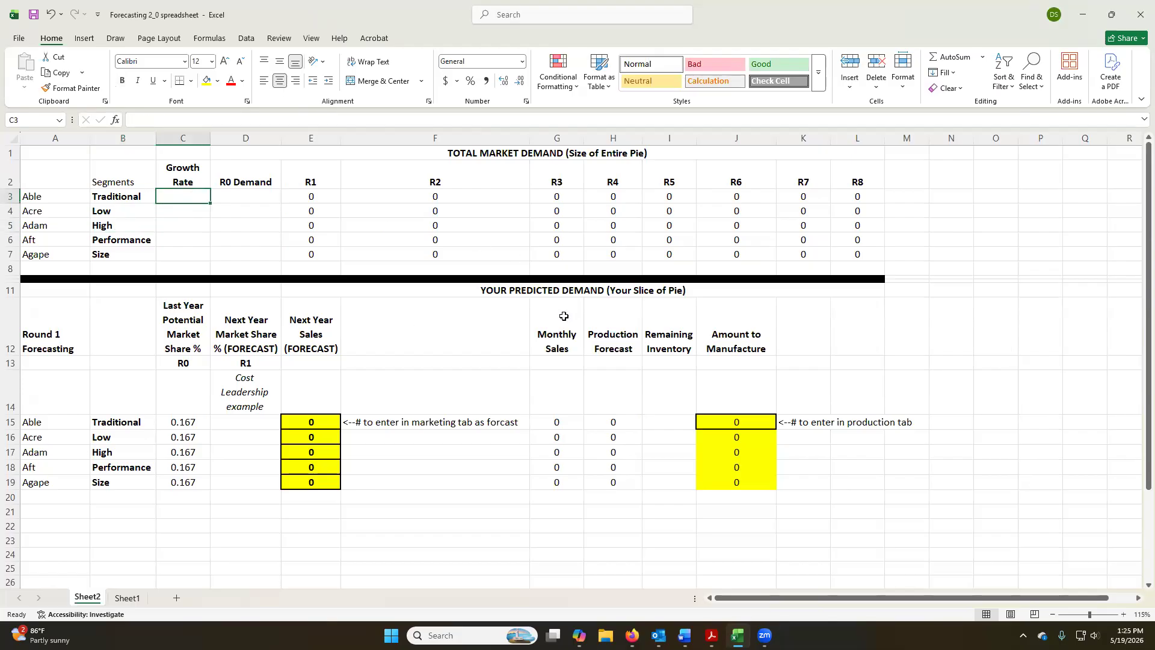
left_click(457, 143)
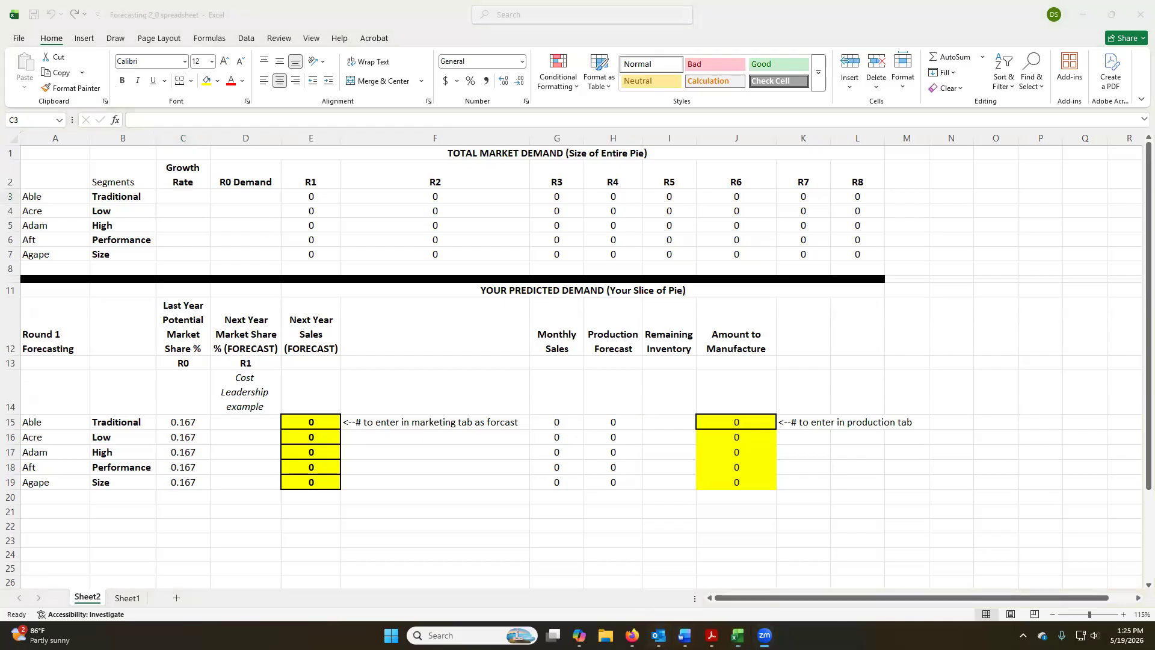
mouse_move(631, 635)
left_click(716, 585)
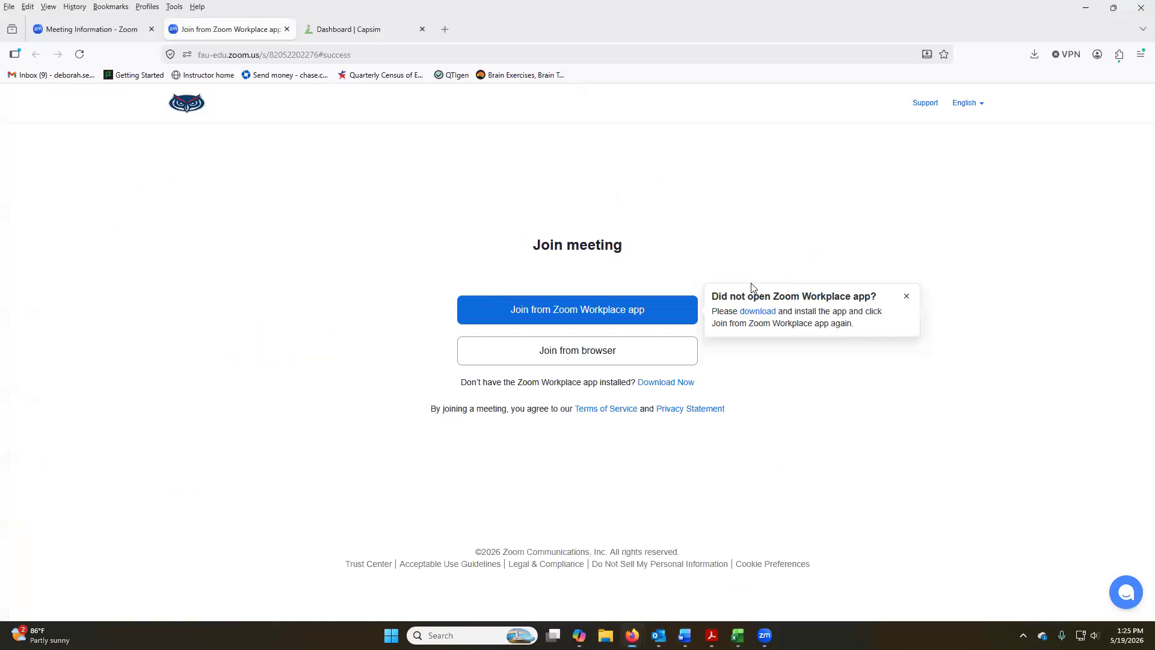
key("ctrl+Tab")
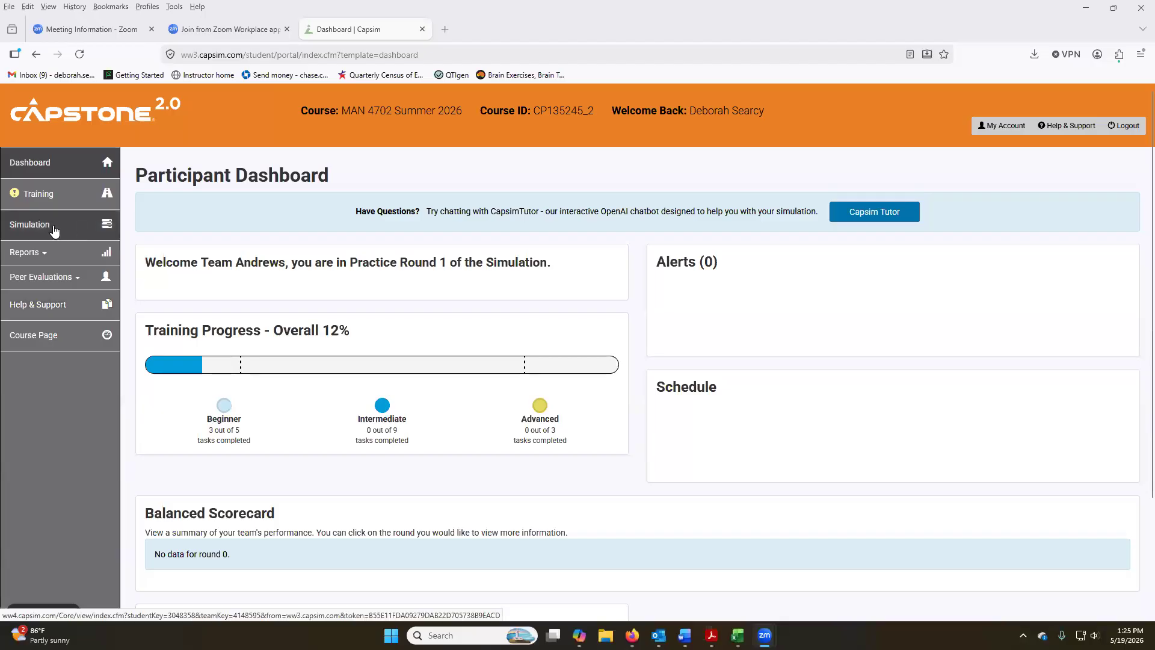
left_click(35, 255)
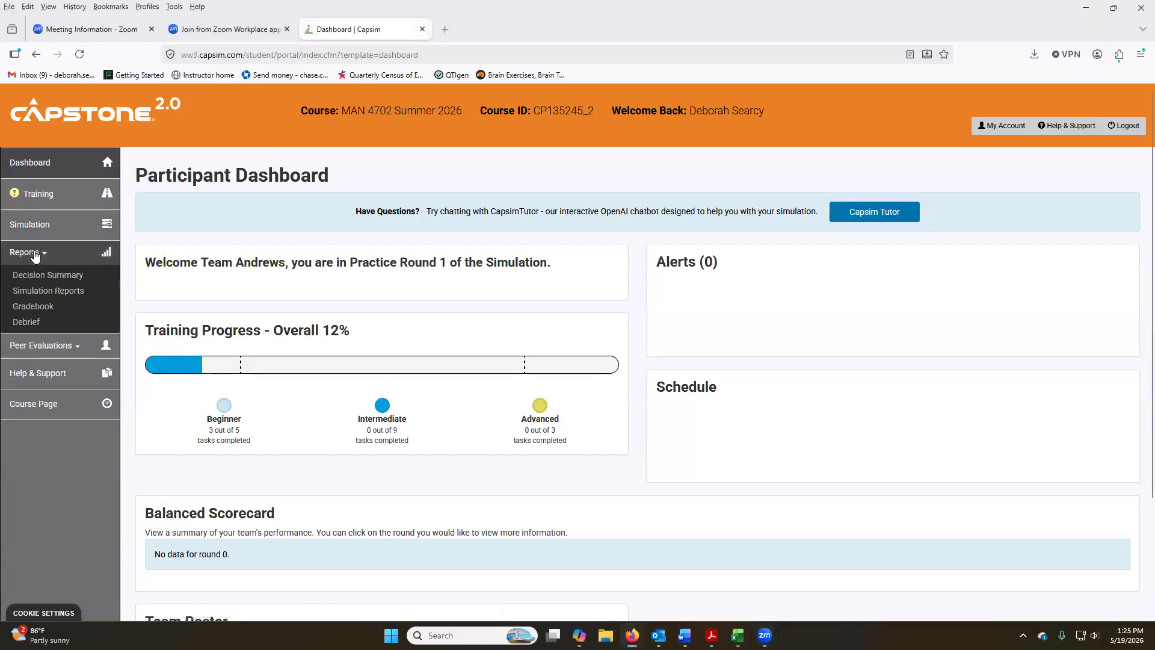
left_click(59, 291)
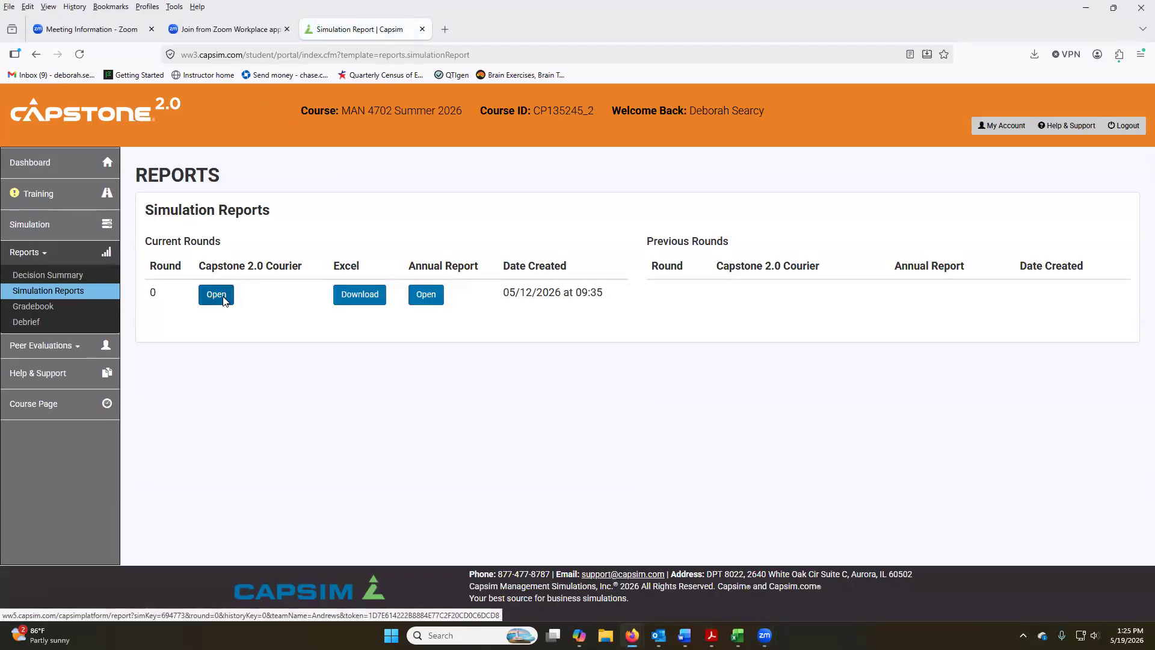
left_click(216, 294)
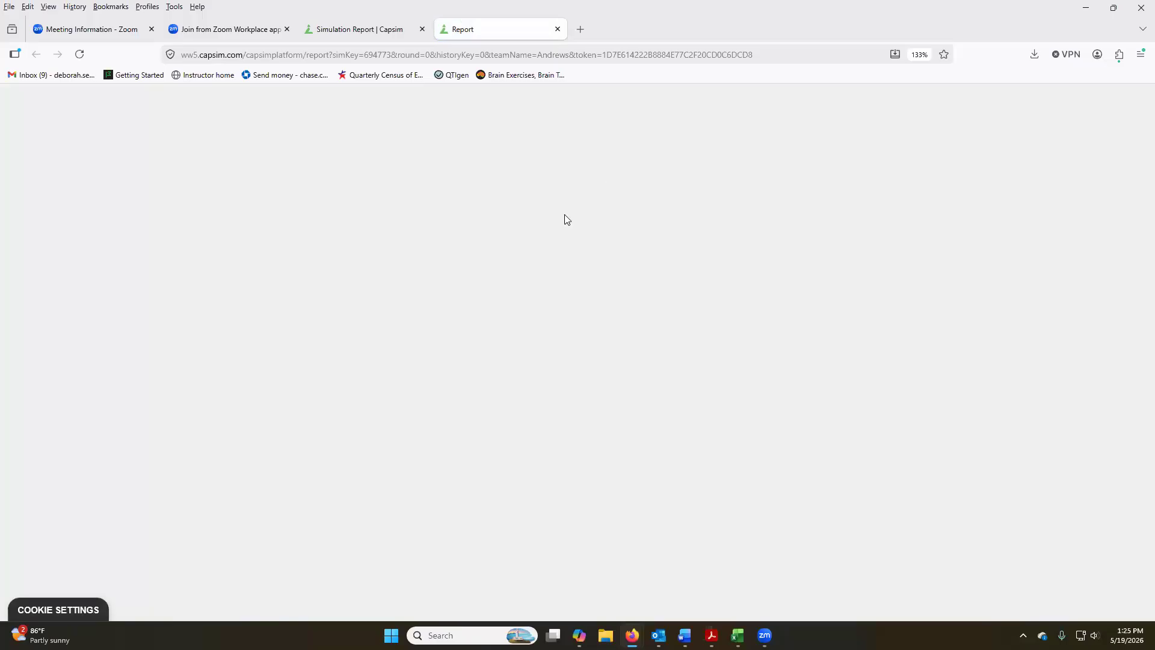
Look up the 2026 total market size and 2027 demand growth rate in the Courier's Traditional Segment Analysis.
scroll(716, 310, "down", 1)
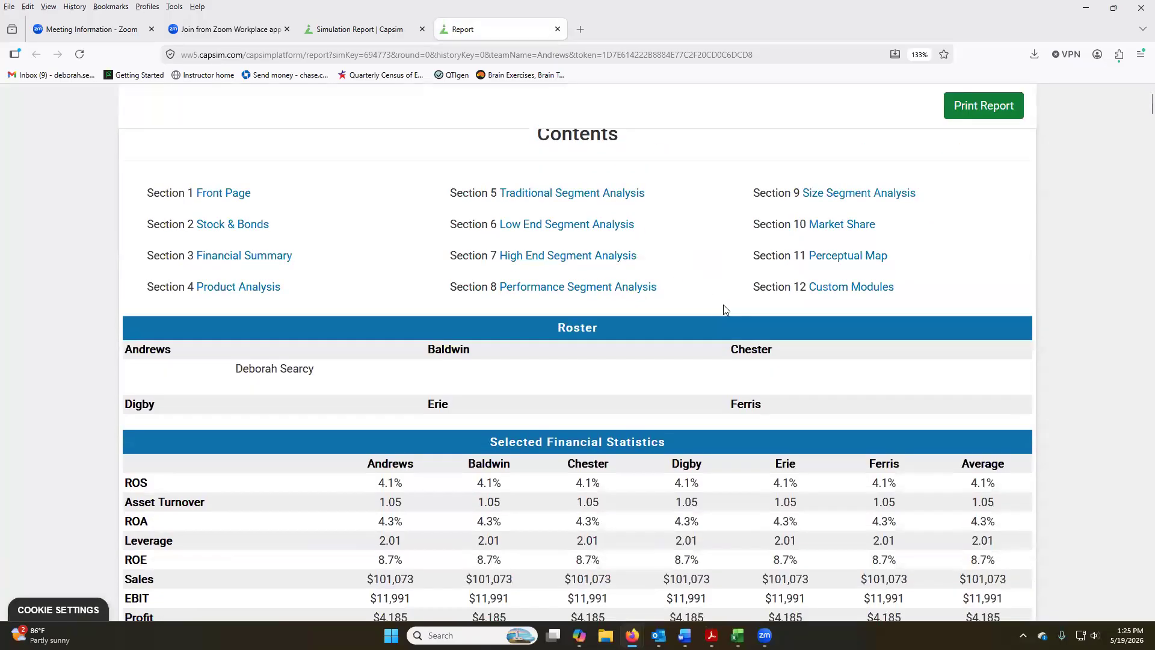
scroll(813, 309, "down", 10)
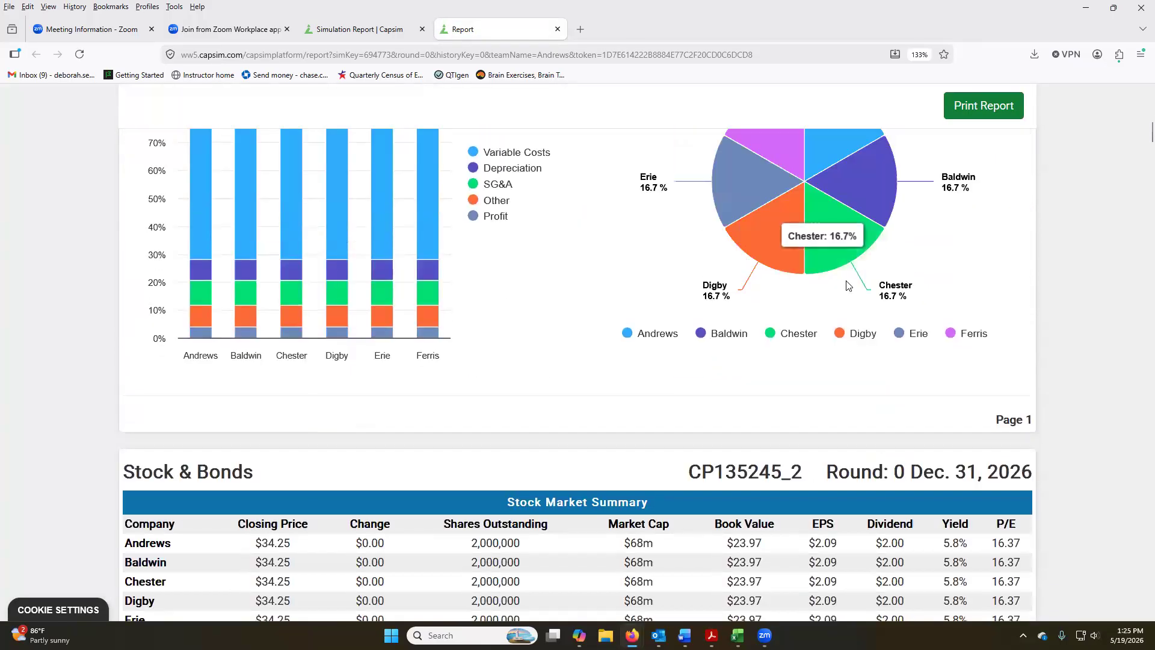
scroll(848, 284, "down", 20)
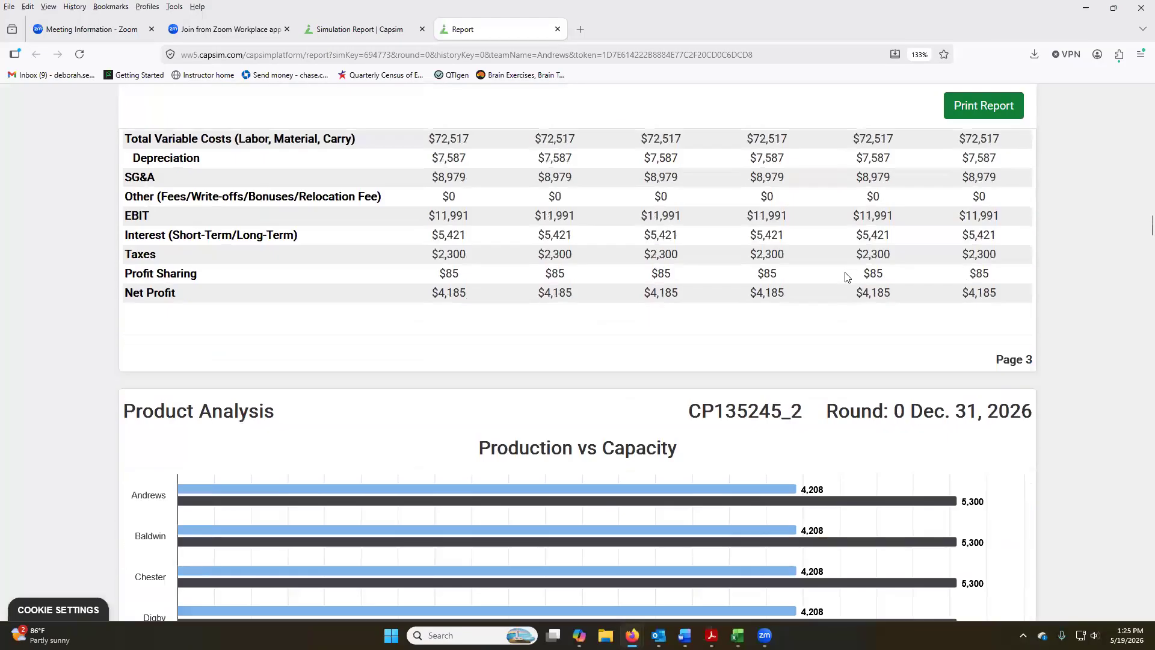
scroll(847, 277, "down", 20)
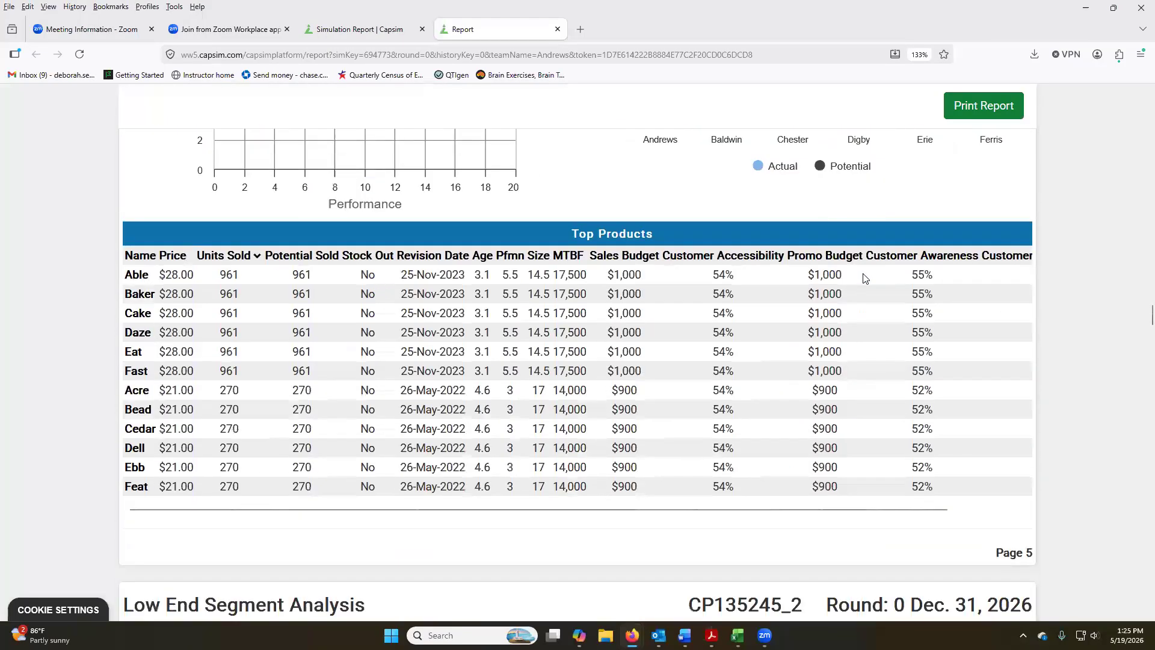
scroll(863, 274, "up", 8)
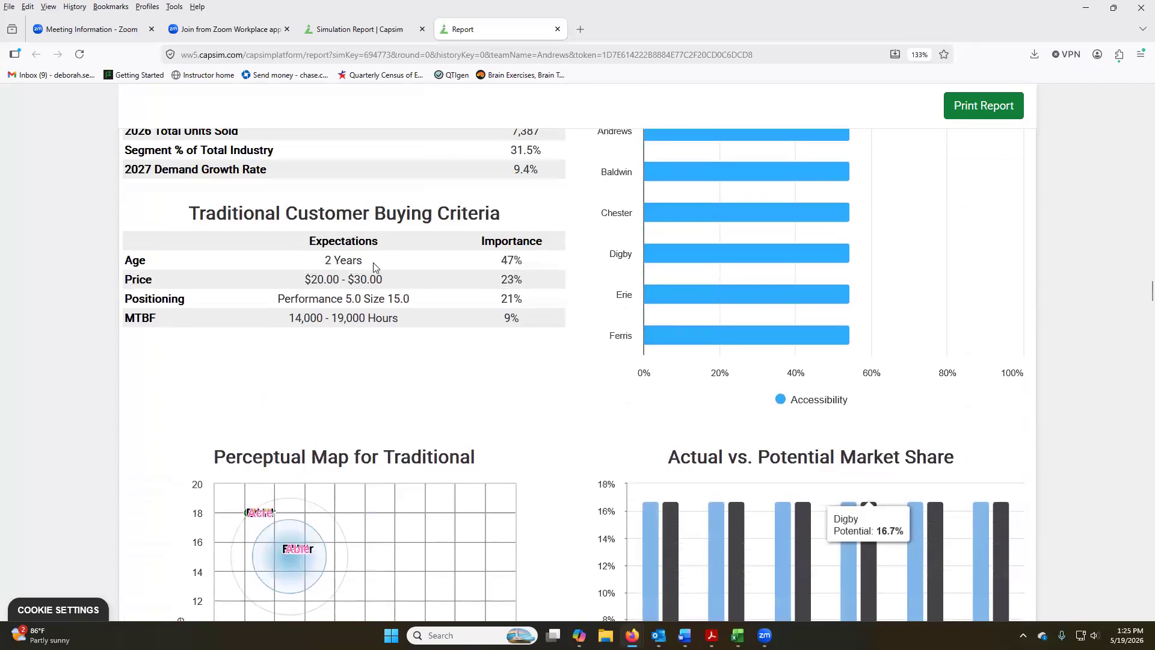
scroll(289, 247, "up", 2)
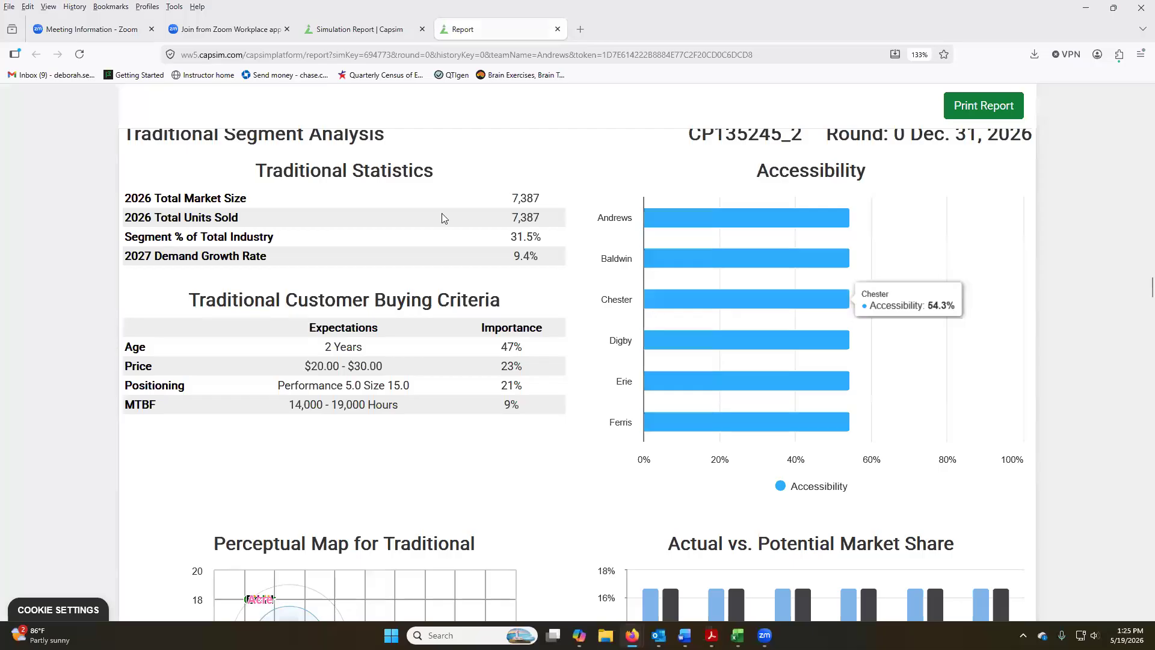
key("alt+Tab")
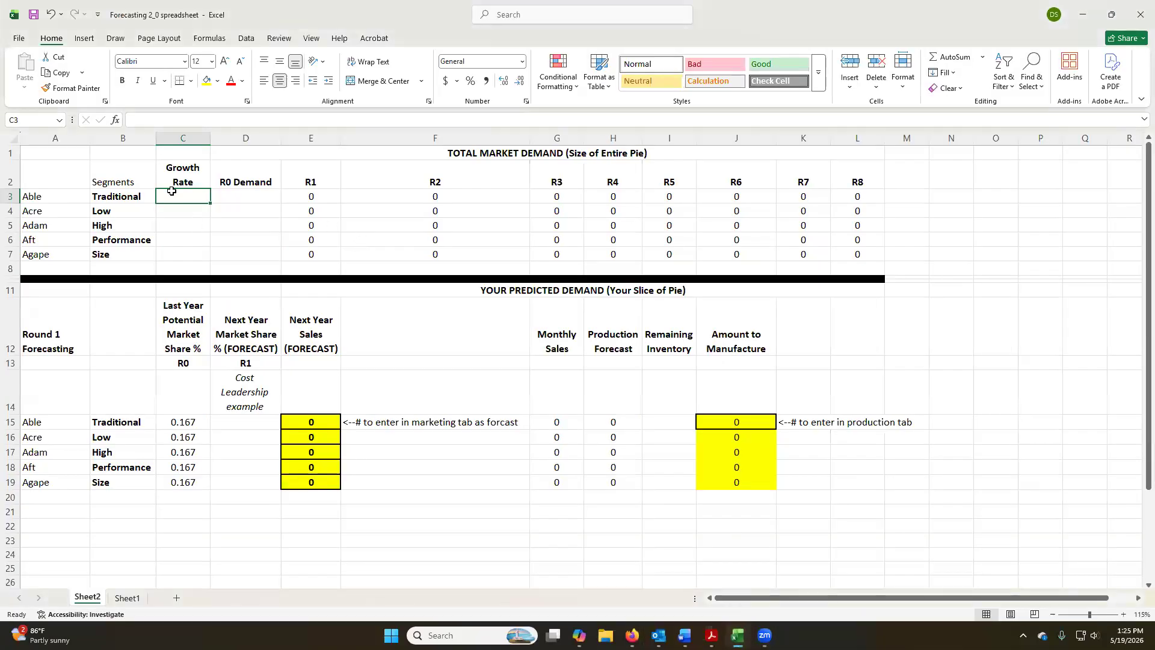
left_click(241, 189)
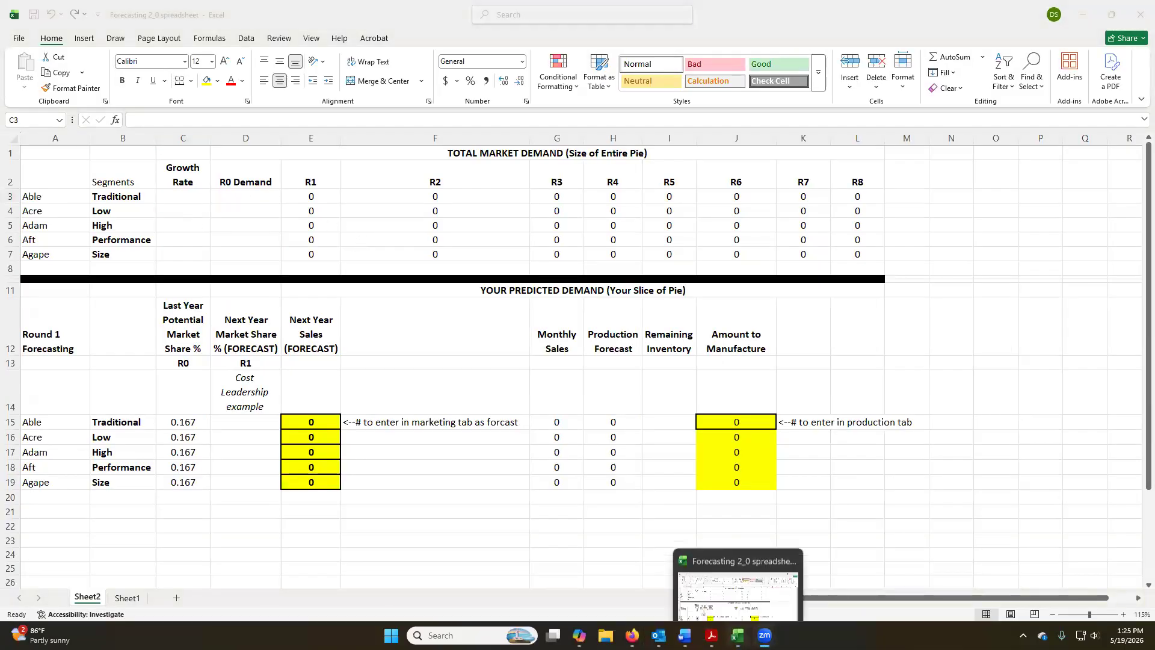
mouse_move(632, 636)
left_click(703, 601)
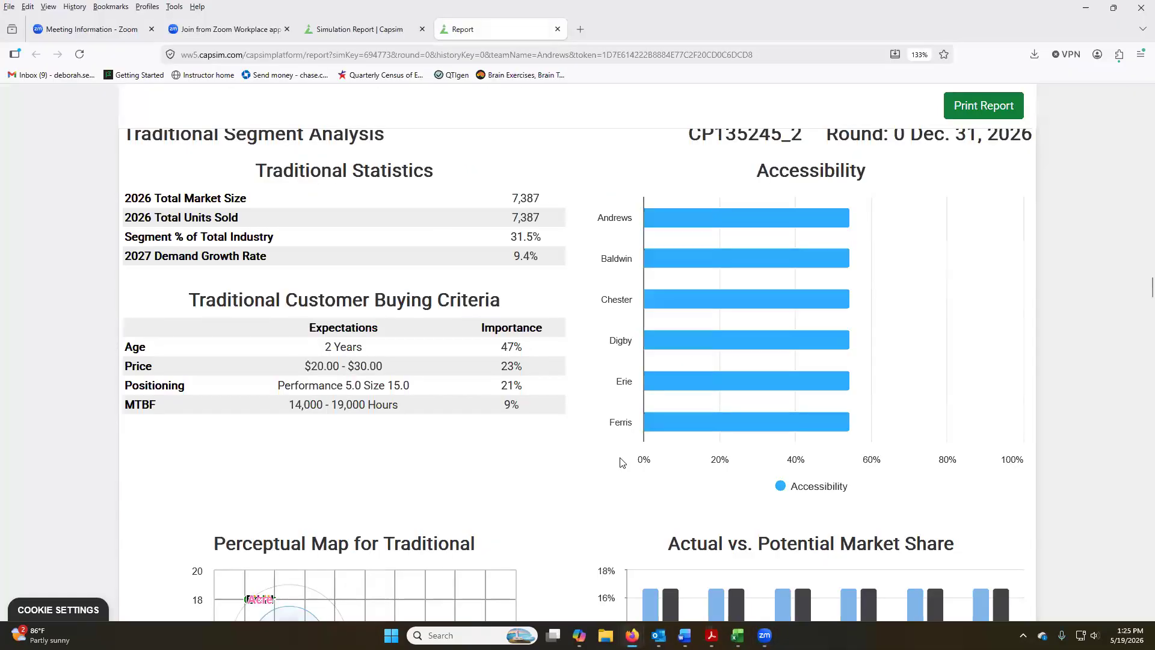
Return to the Excel forecasting sheet and enter growth rate 0.094 and R0 demand 7387 for the Traditional segment.
mouse_move(803, 593)
key("alt+Tab")
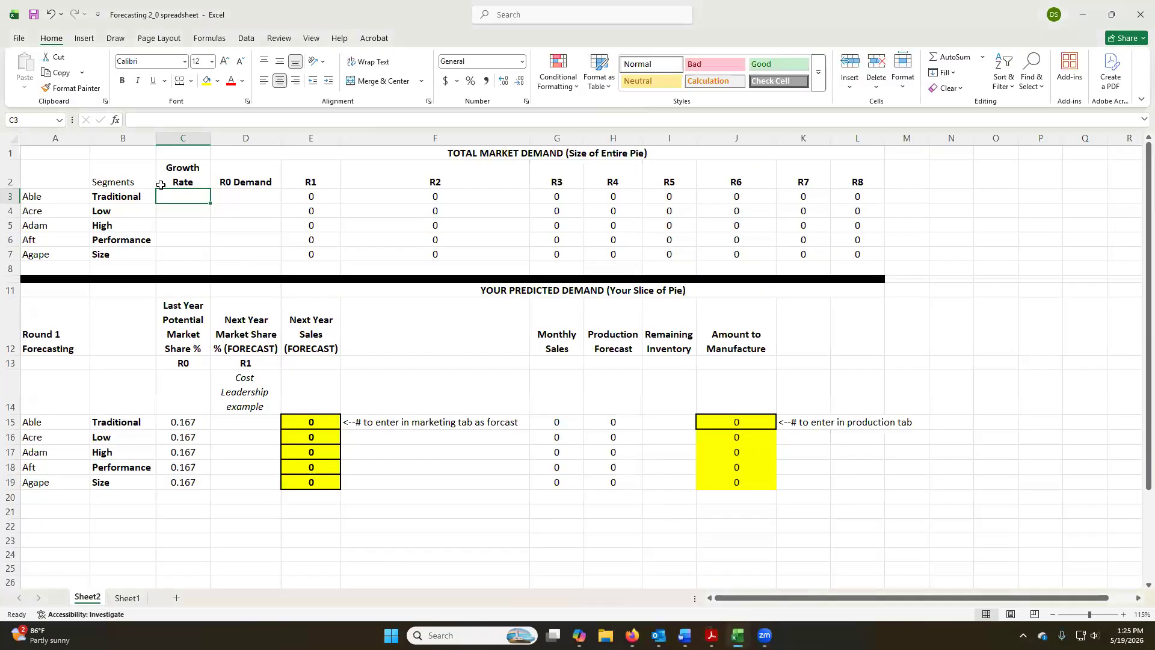
type("0.094")
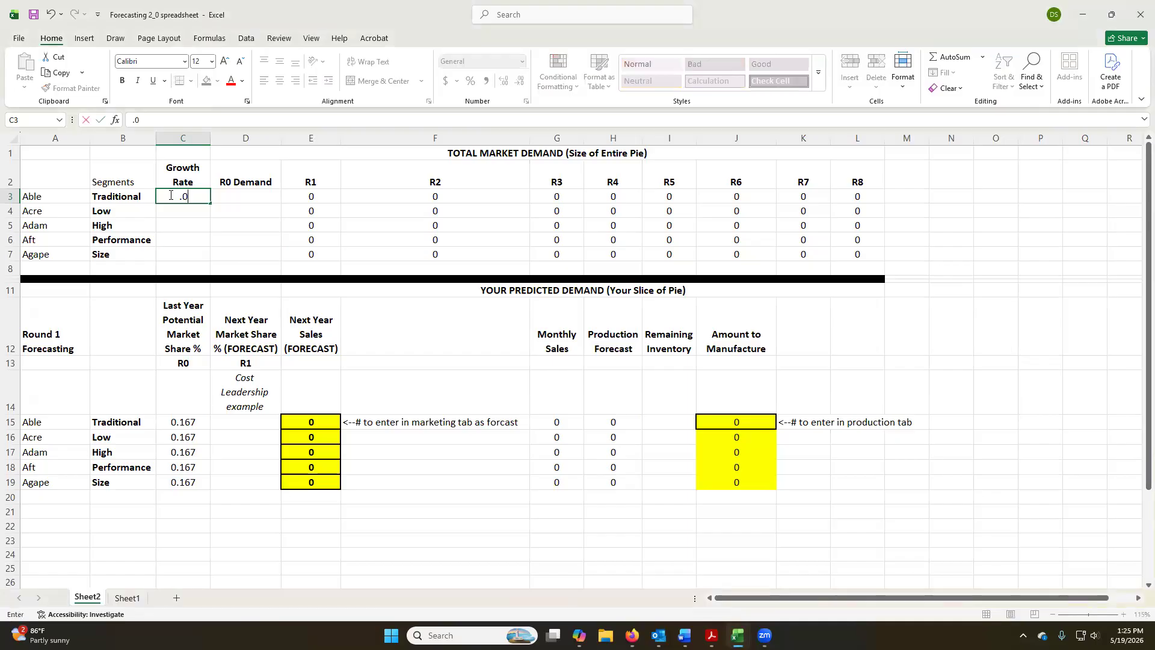
key("Tab")
type("7387")
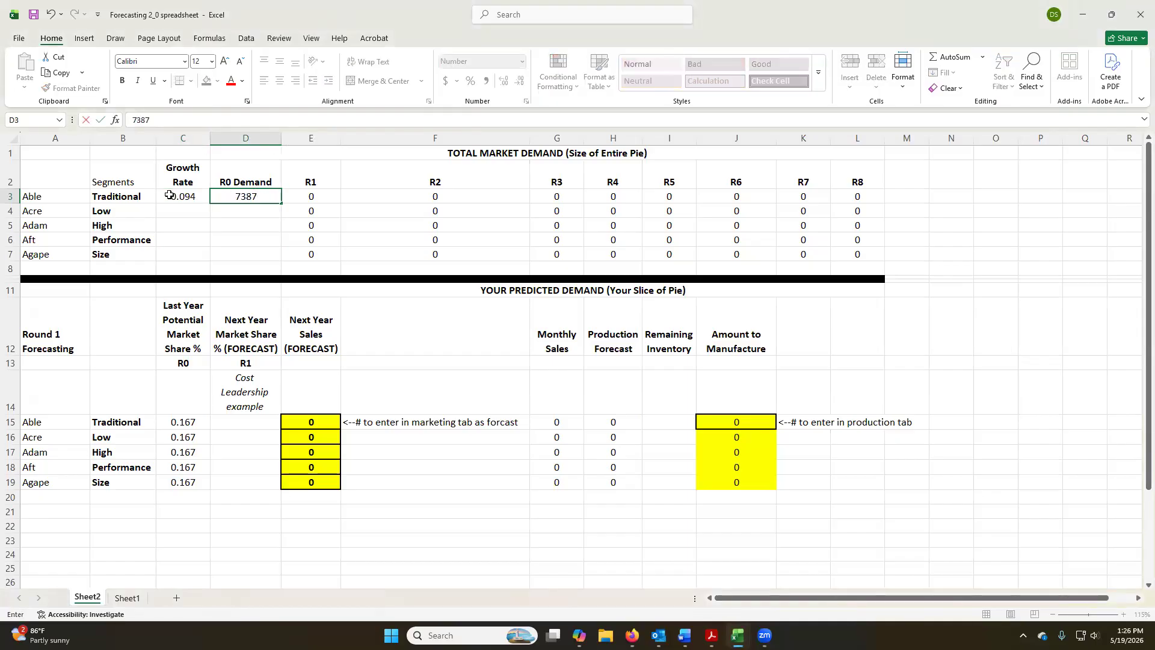
key("Tab")
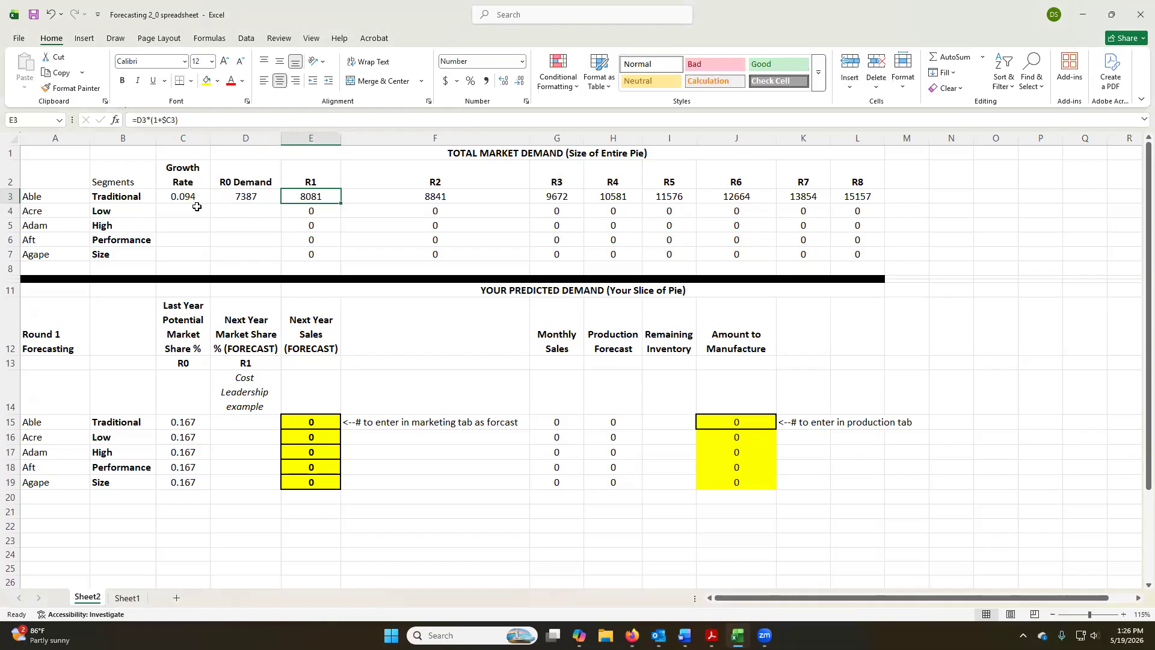
Review the Traditional segment's R1 demand formula =D3*(1+$C3) and copy it into the R2 cell.
left_click(252, 199)
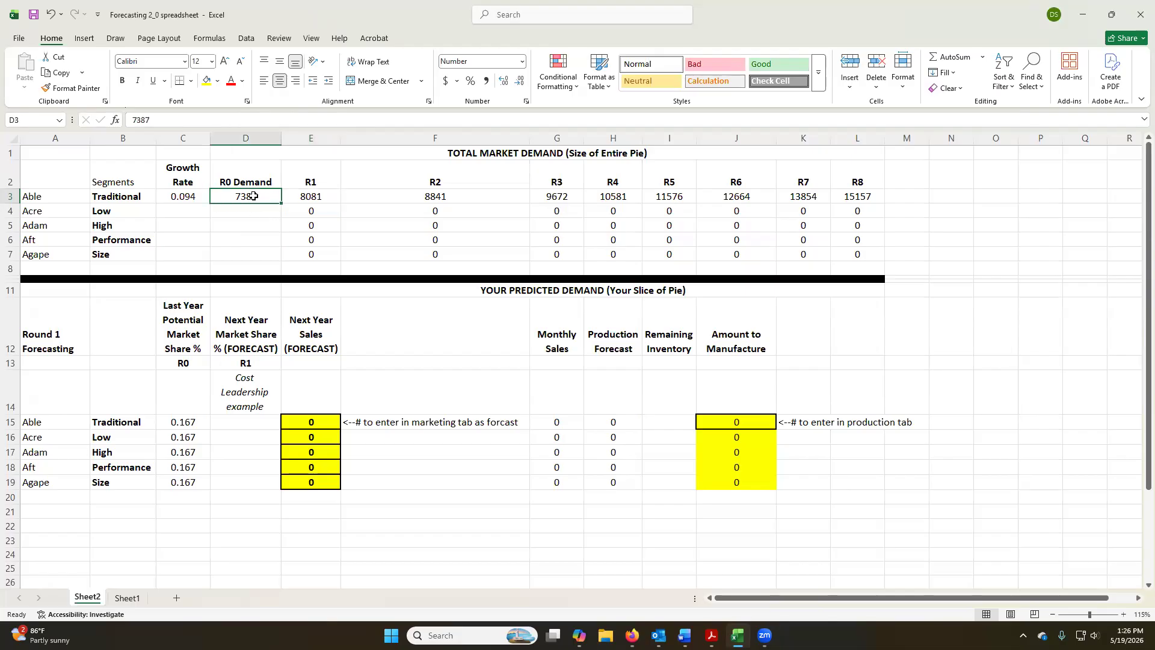
double_click(309, 193)
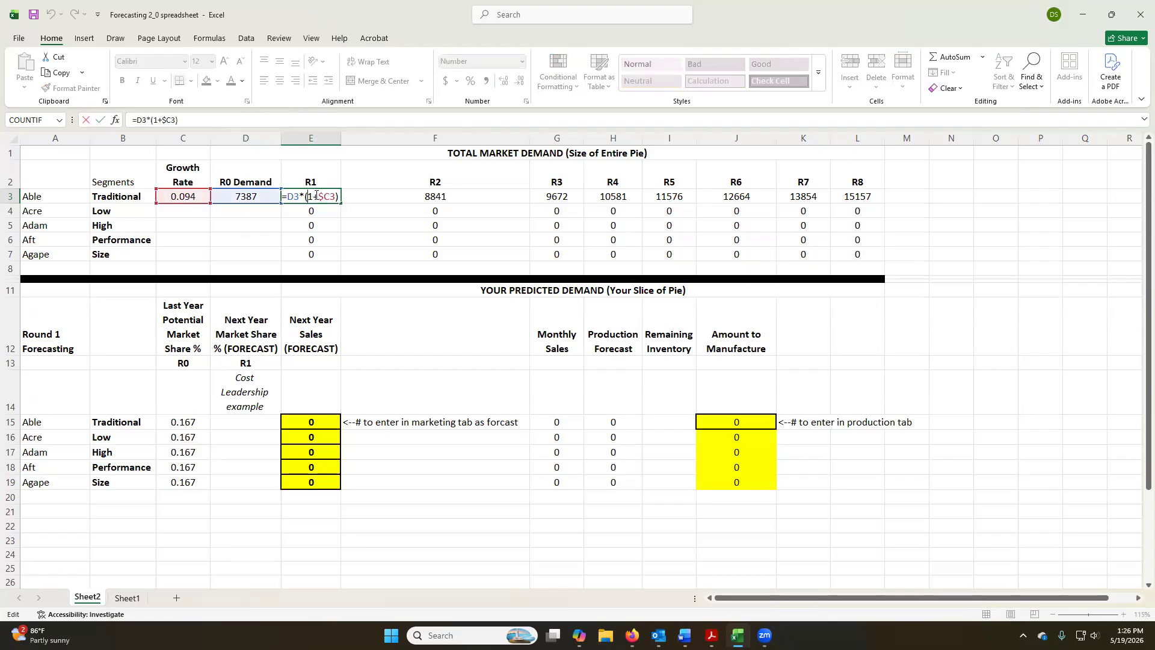
left_click(155, 119)
key("ctrl+Return")
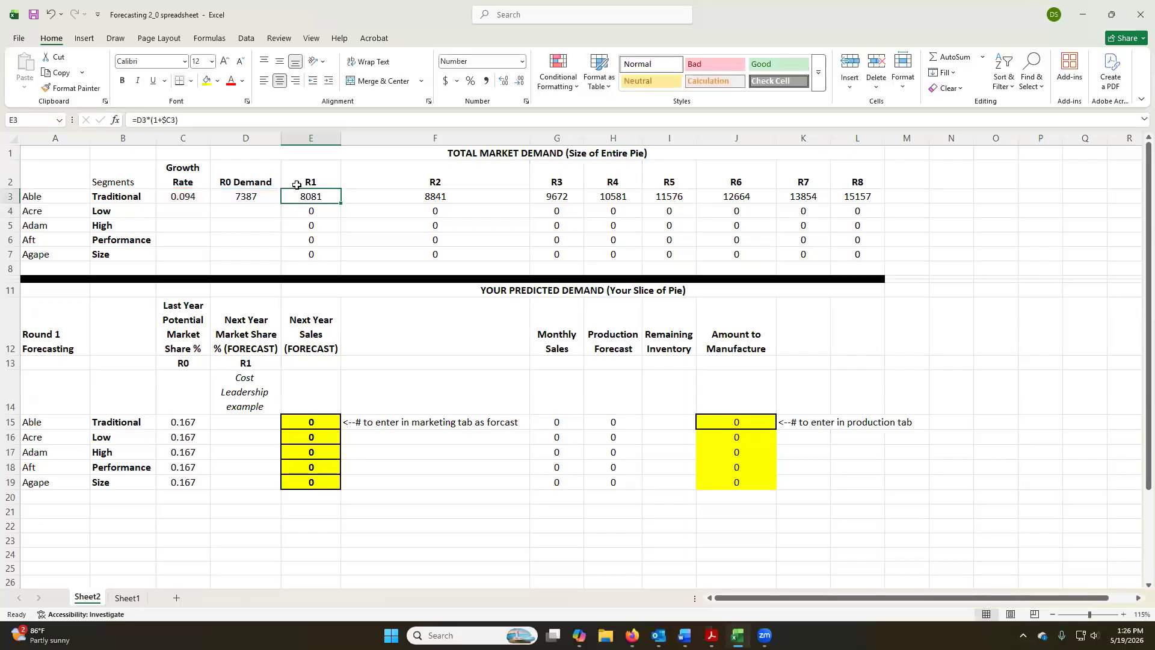
key("ctrl+c")
left_click(389, 196)
key("ctrl+v")
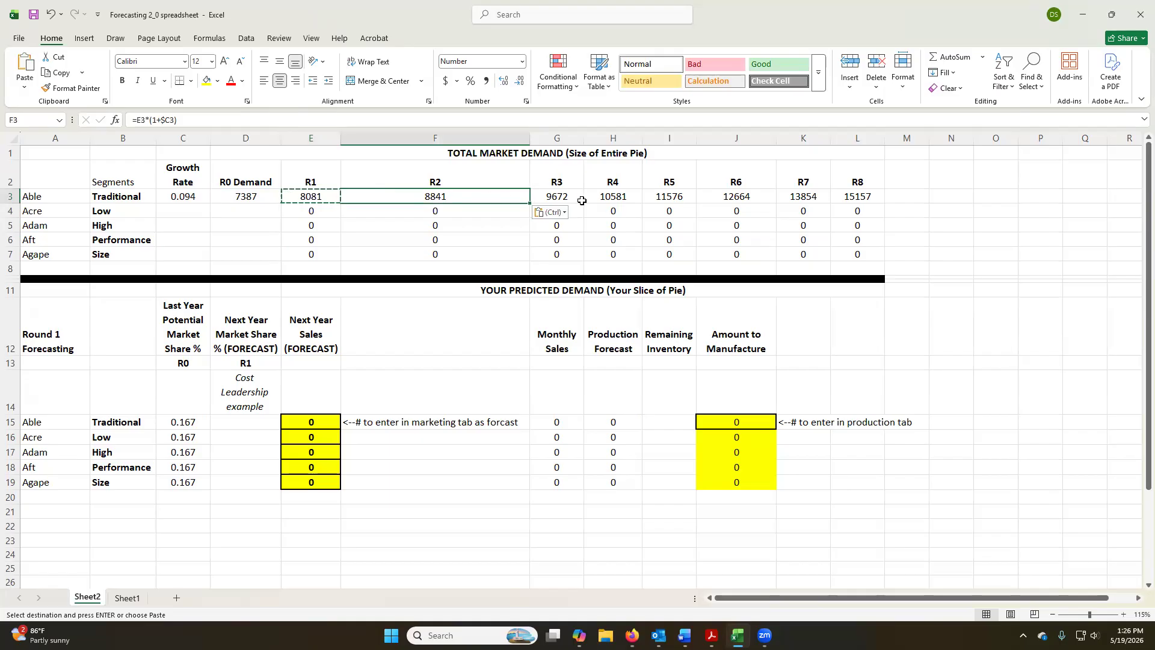
Remove the absolute column reference from the Traditional segment's R2 formula, making it =E3*(1+C3).
double_click(448, 195)
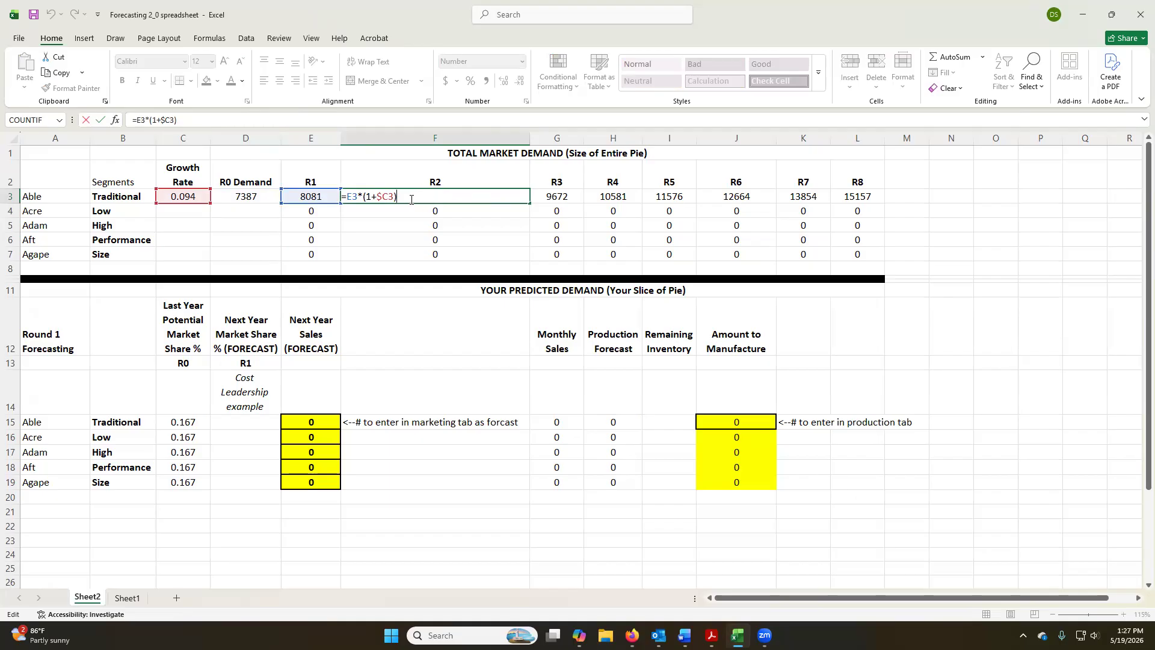
key("Escape")
left_click(313, 193)
left_click(397, 192)
left_click(167, 120)
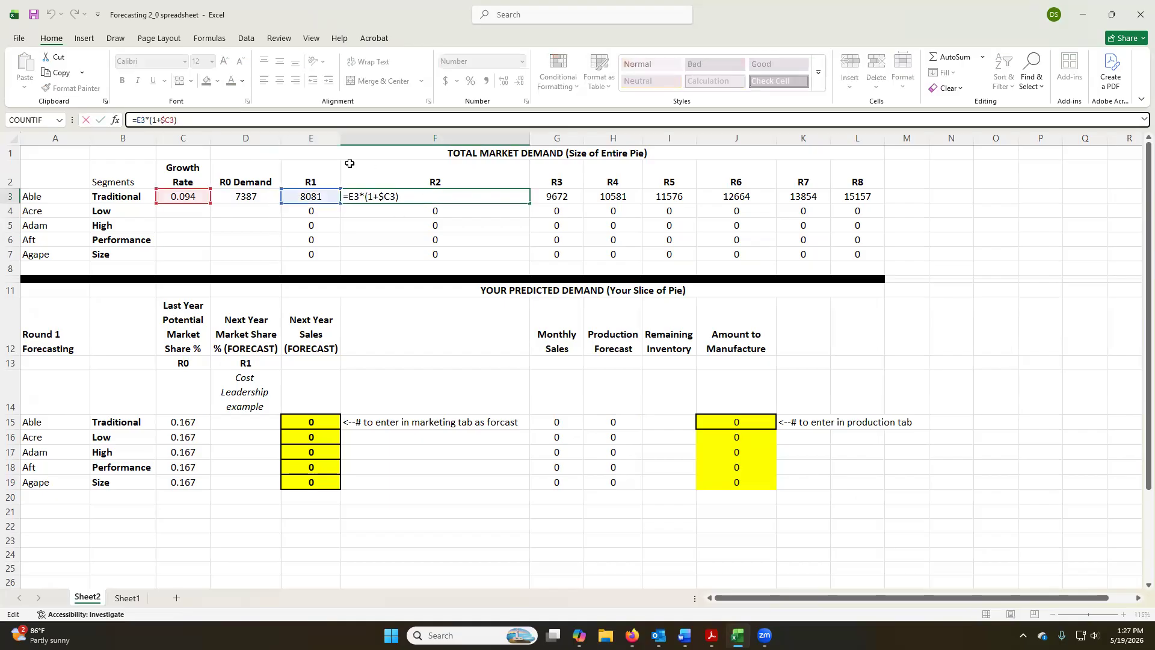
key("BackSpace")
key("ctrl+Return")
Copy the edited R2 formula into the Traditional segment's R3 cell and inspect the cells it references.
key("ctrl+c")
key("Right")
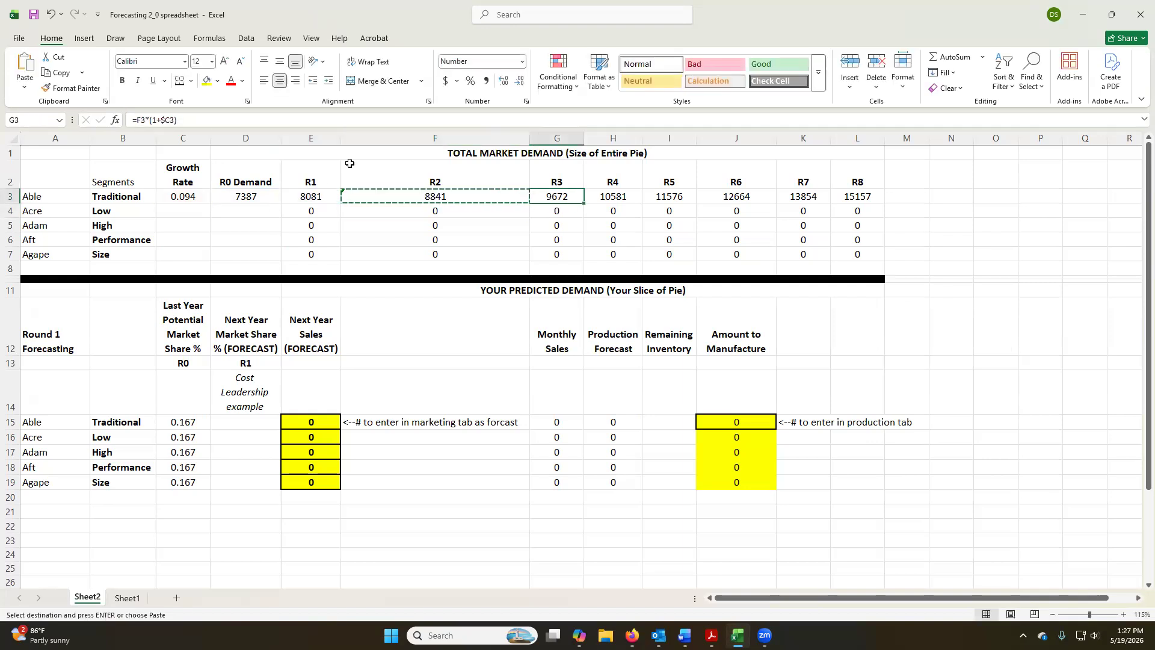
key("ctrl+v")
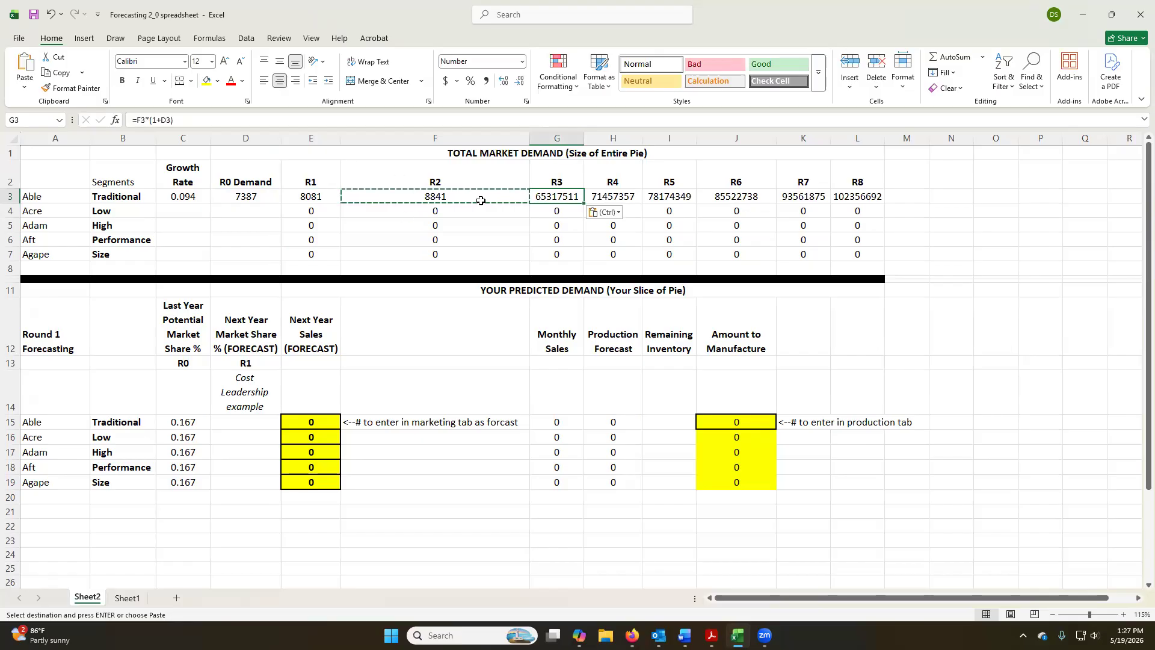
double_click(547, 196)
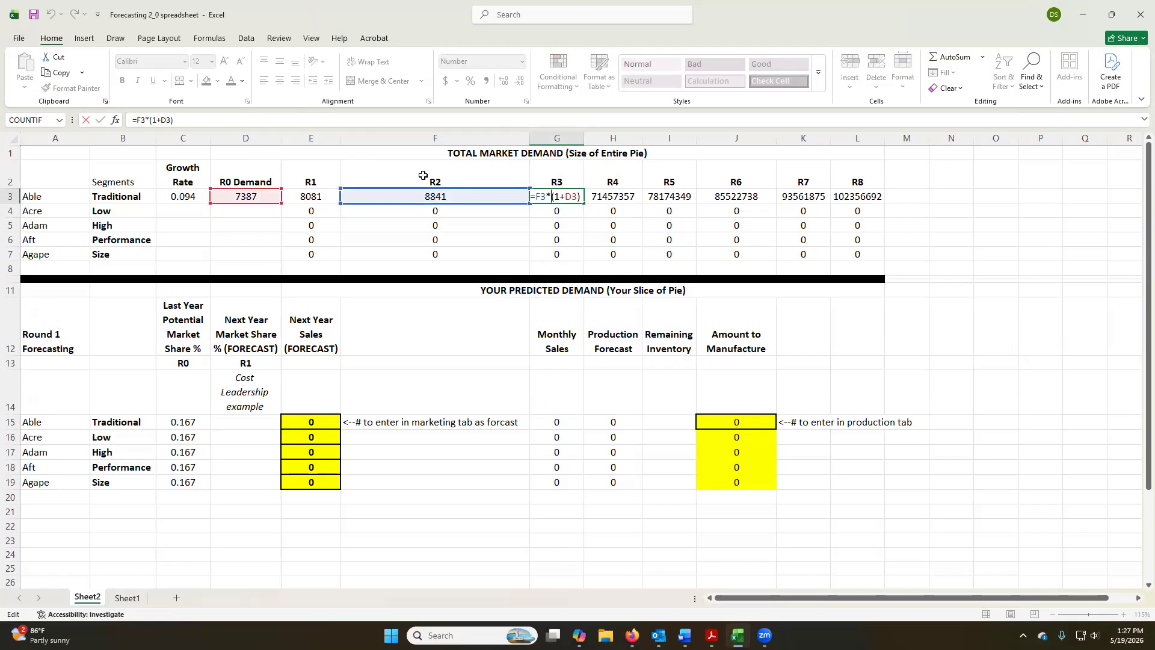
key("Escape")
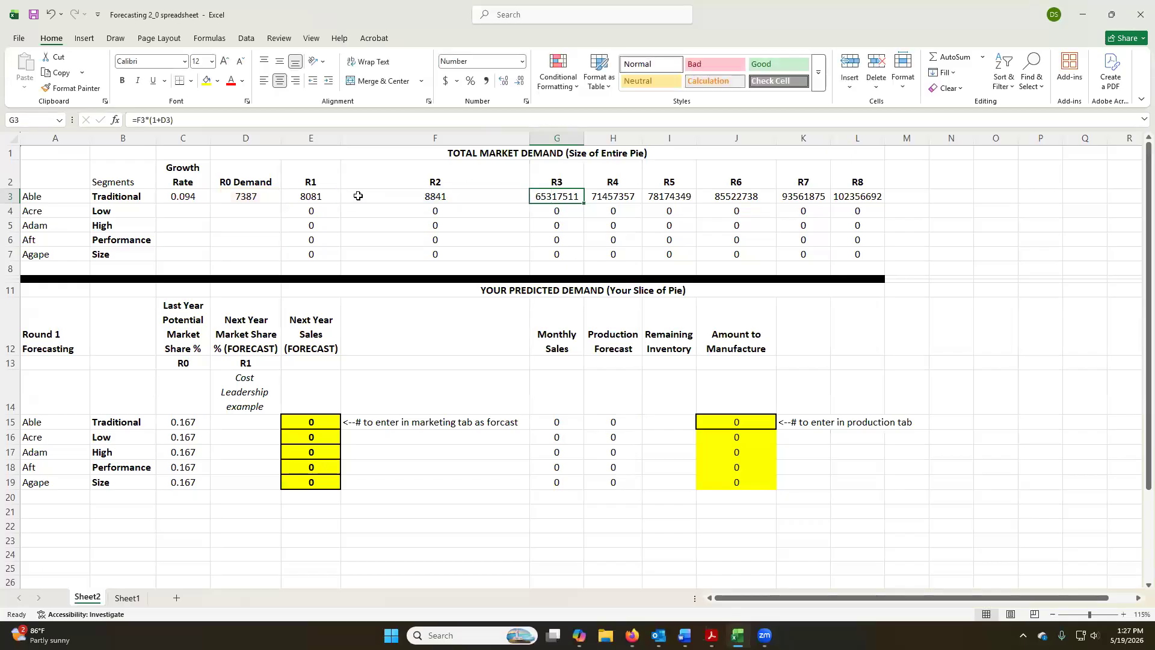
Fill the Traditional segment's R1 demand formula across its R2 to R8 cells.
left_click(309, 197)
left_click_drag(340, 202, 867, 199)
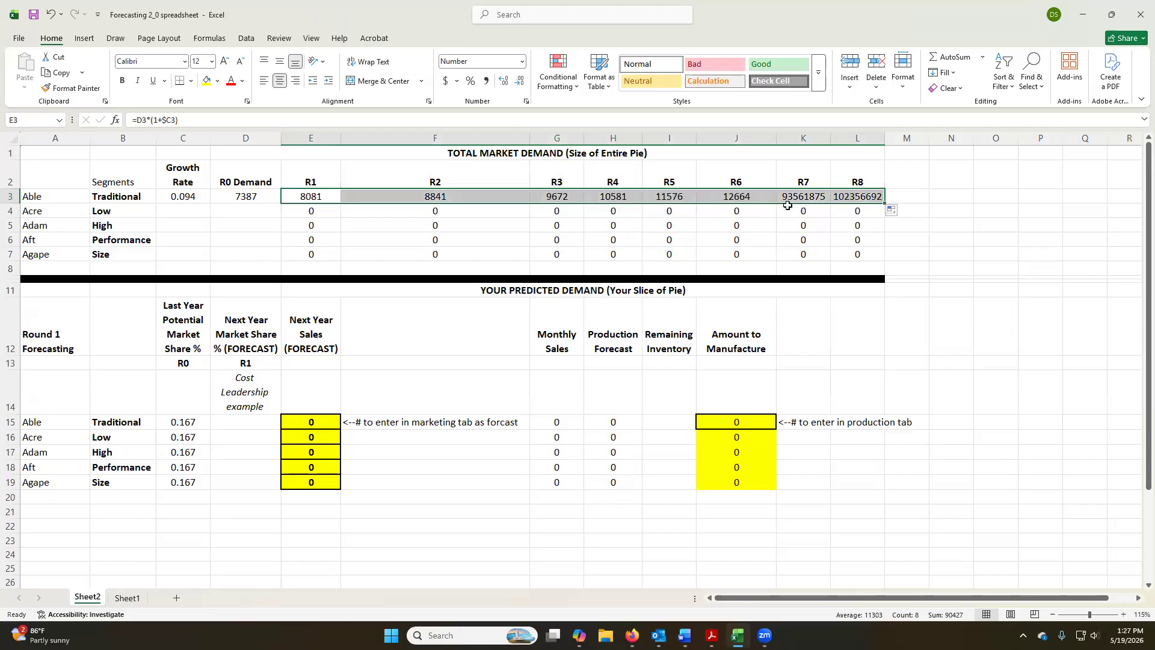
Look up the Low End statistics in the browser report and enter growth rate 0.116 for the Low segment in Excel.
left_click(171, 209)
key("alt+Tab")
scroll(736, 342, "down", 15)
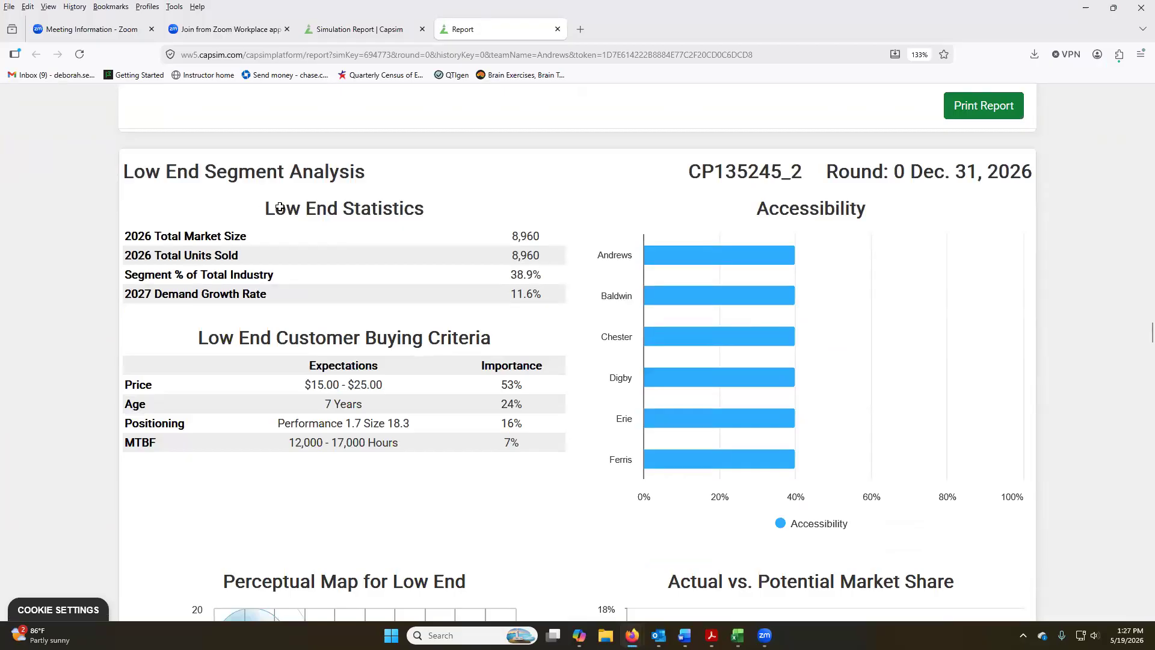
key("alt+Tab")
type(".116")
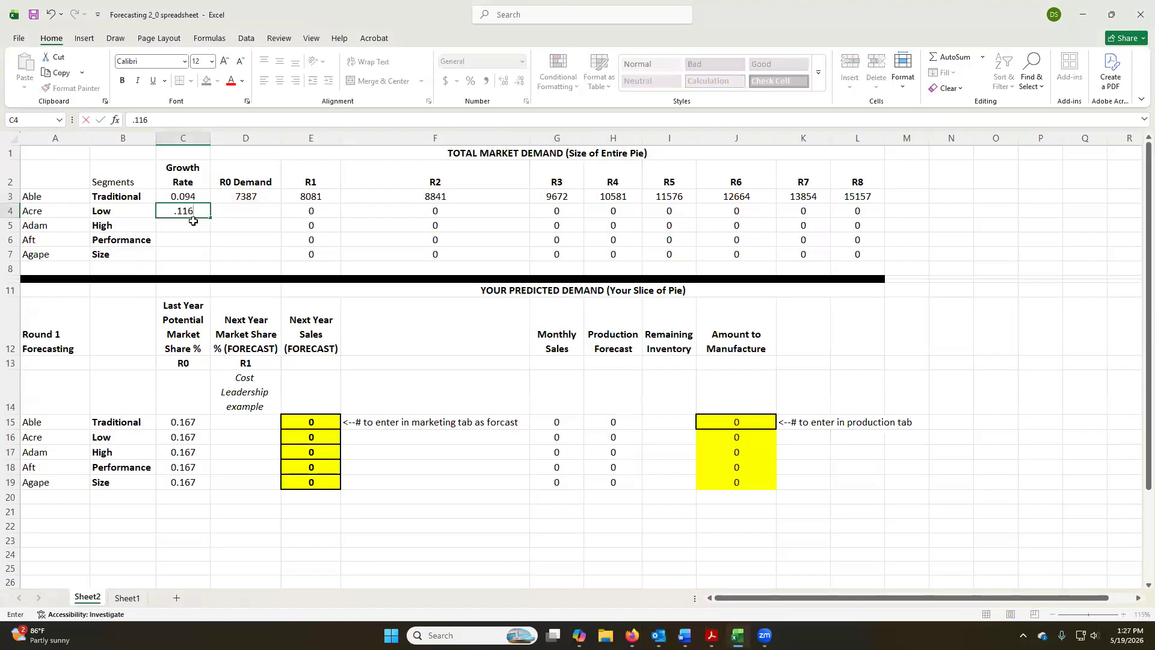
key("Tab")
Enter R0 demand 8960 for the Low segment from the report's total market size, and inspect the segment's R1 formula.
type("8")
key("alt+Tab")
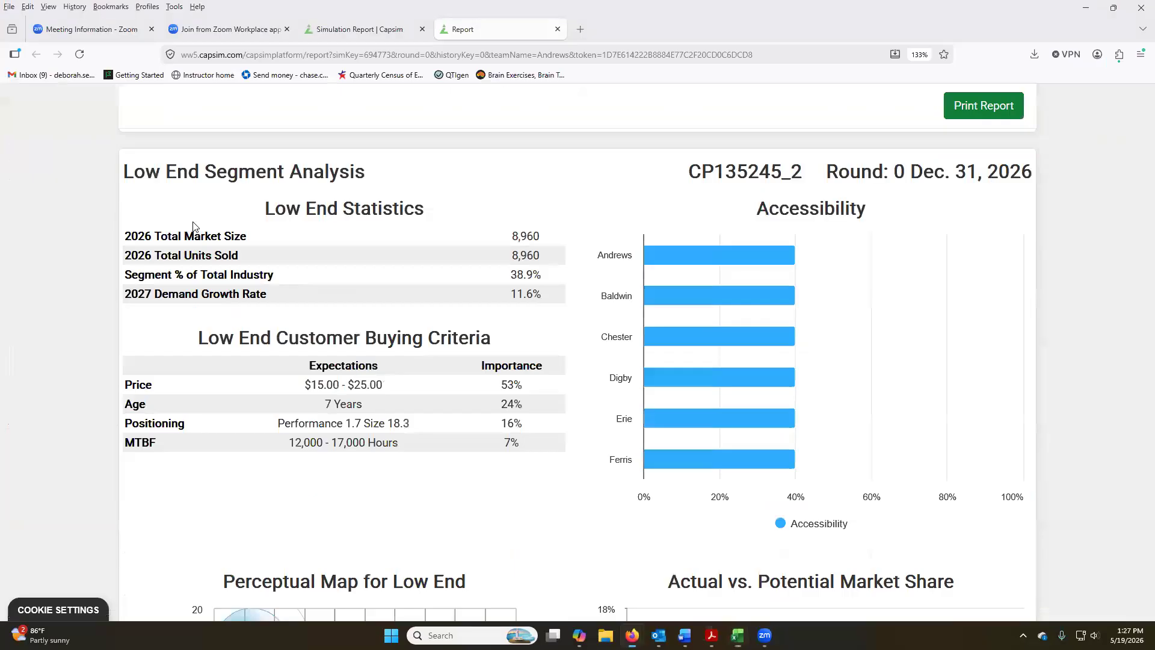
key("alt+Tab")
type("960")
key("Tab")
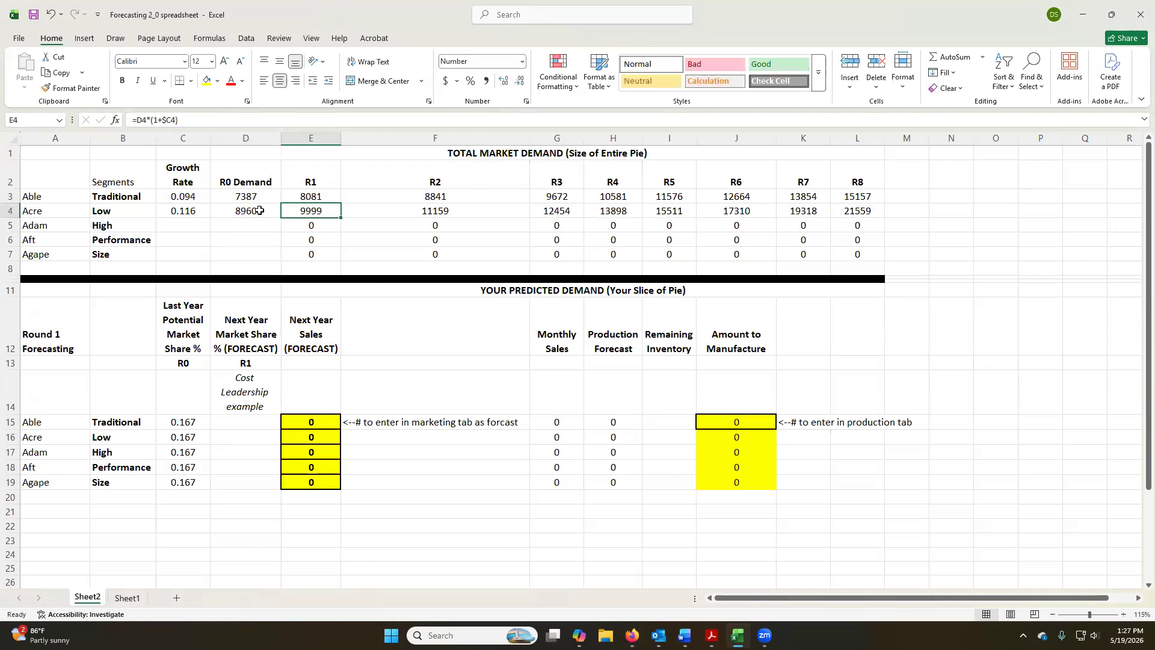
double_click(321, 209)
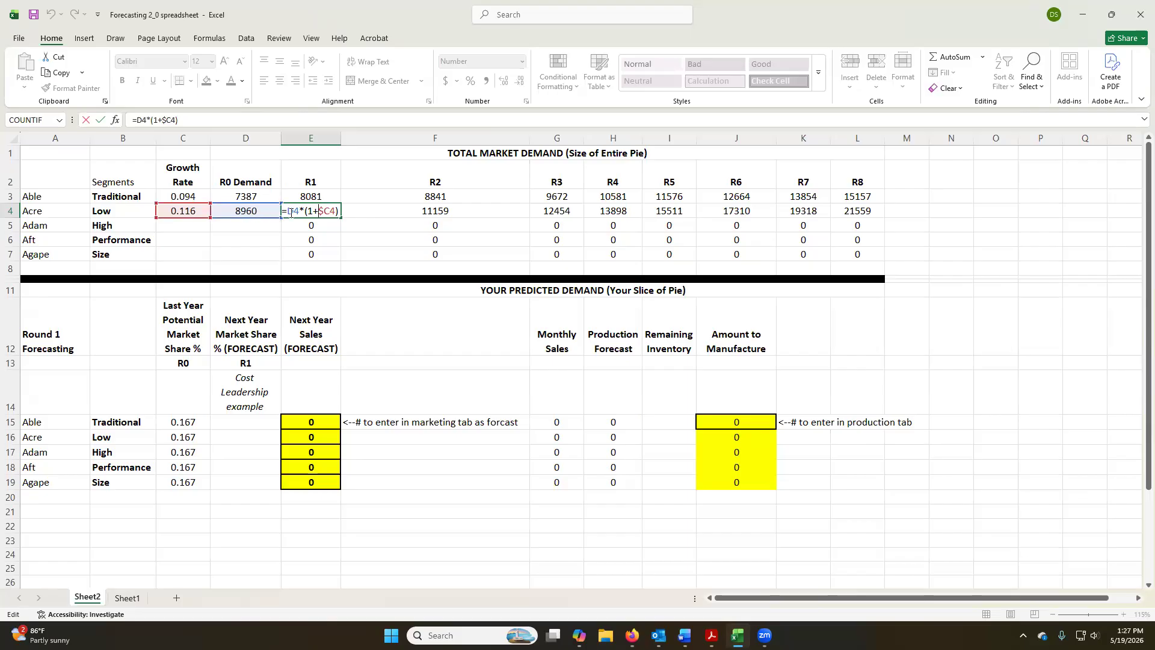
key("Return")
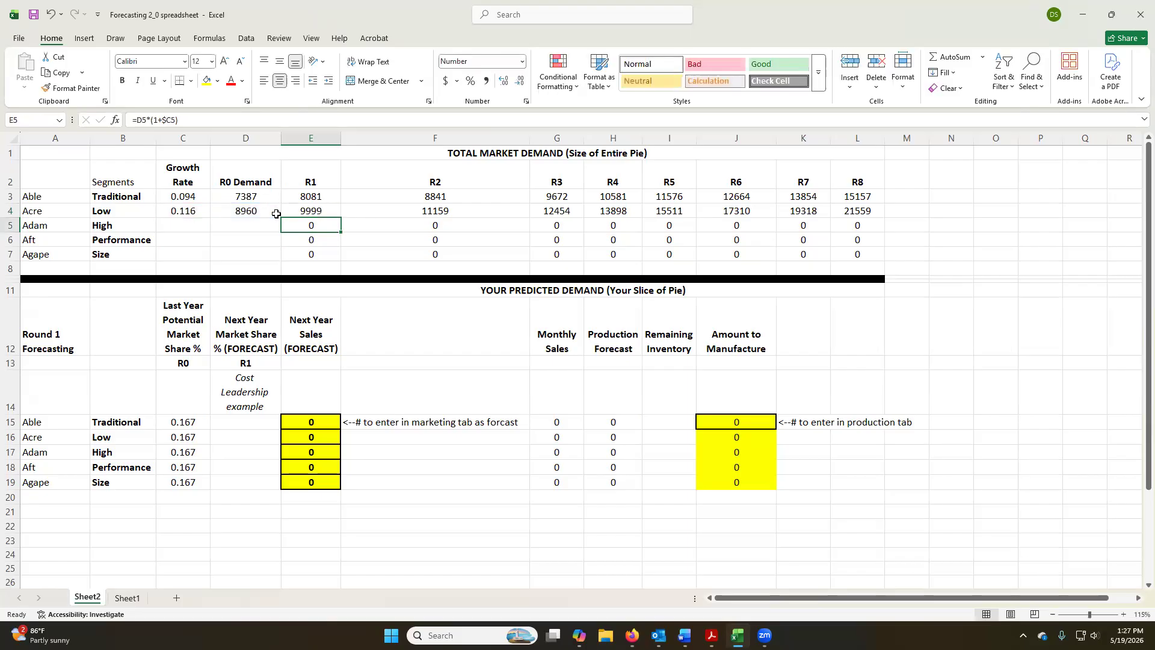
Look up the High End statistics in the browser report and enter growth rate 0.163 and R0 demand 2554 for the High segment.
key("alt+Tab")
scroll(649, 404, "down", 10)
scroll(650, 401, "down", 6)
scroll(650, 401, "up", 2)
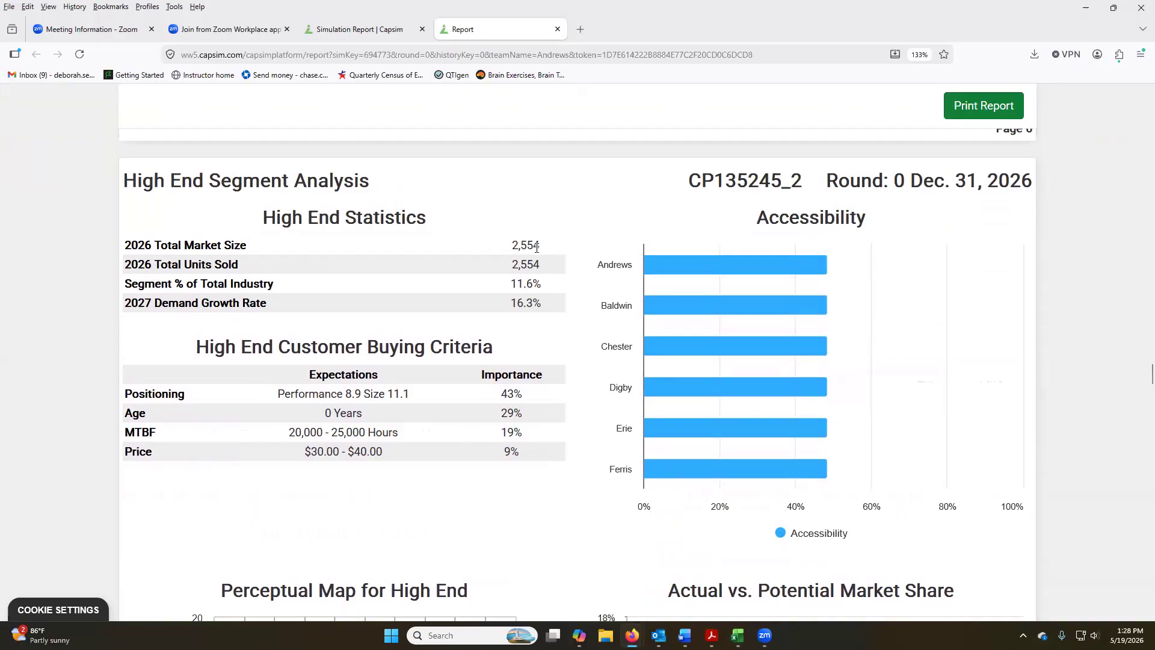
key("alt+Tab")
left_click(187, 226)
type(".163")
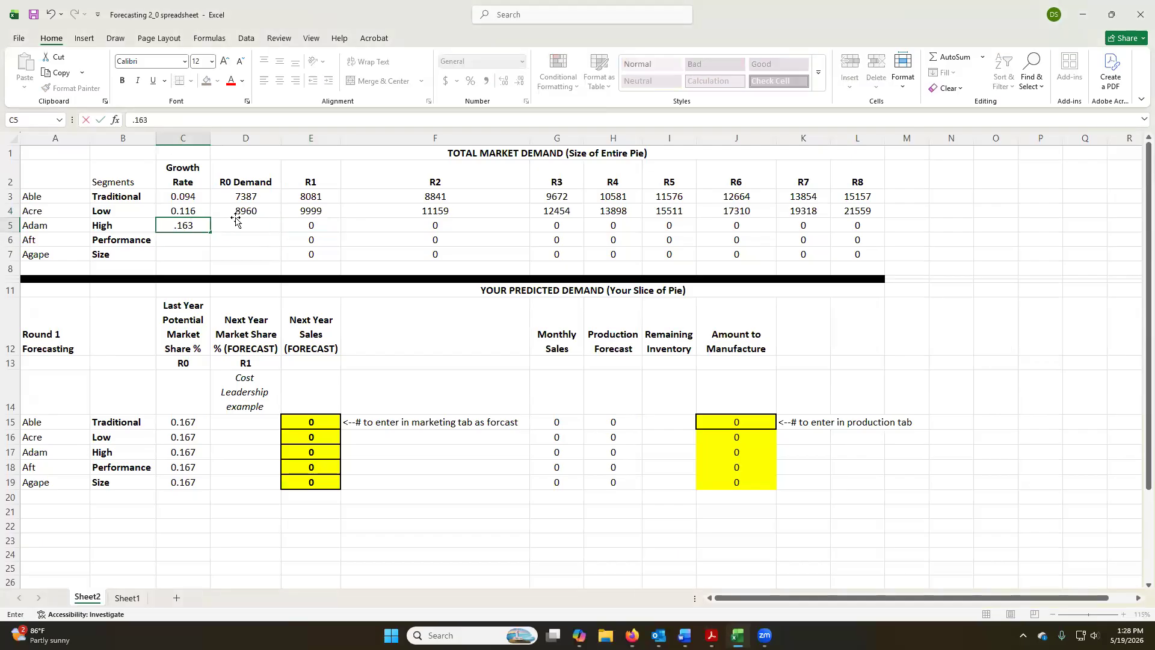
left_click(236, 221)
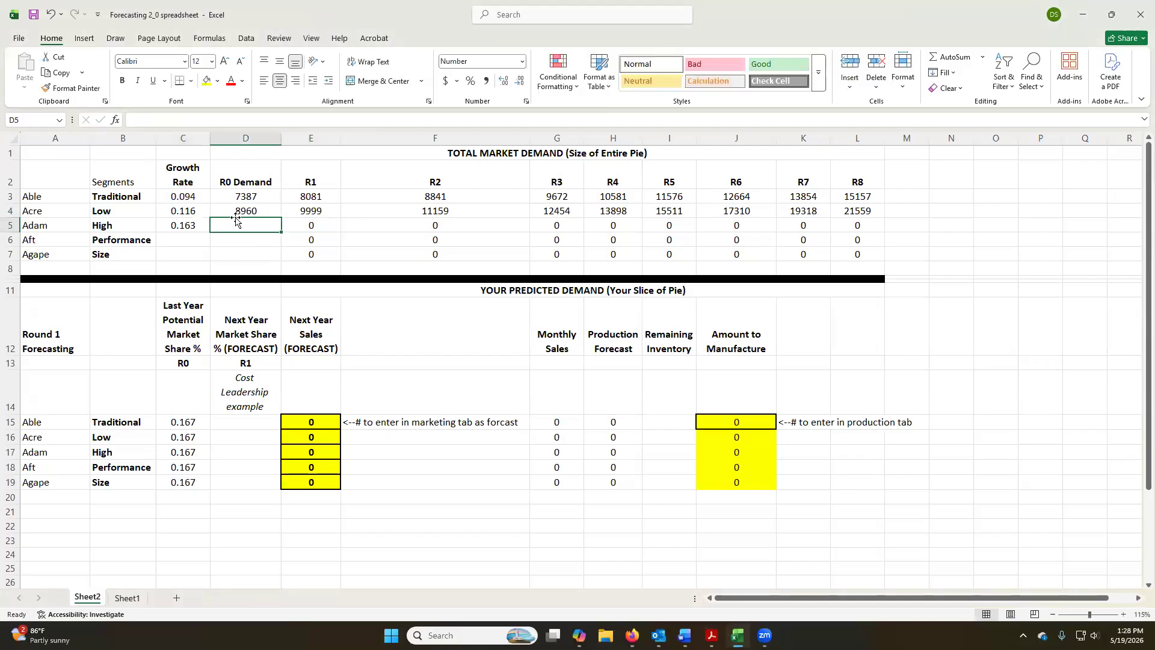
type("2554")
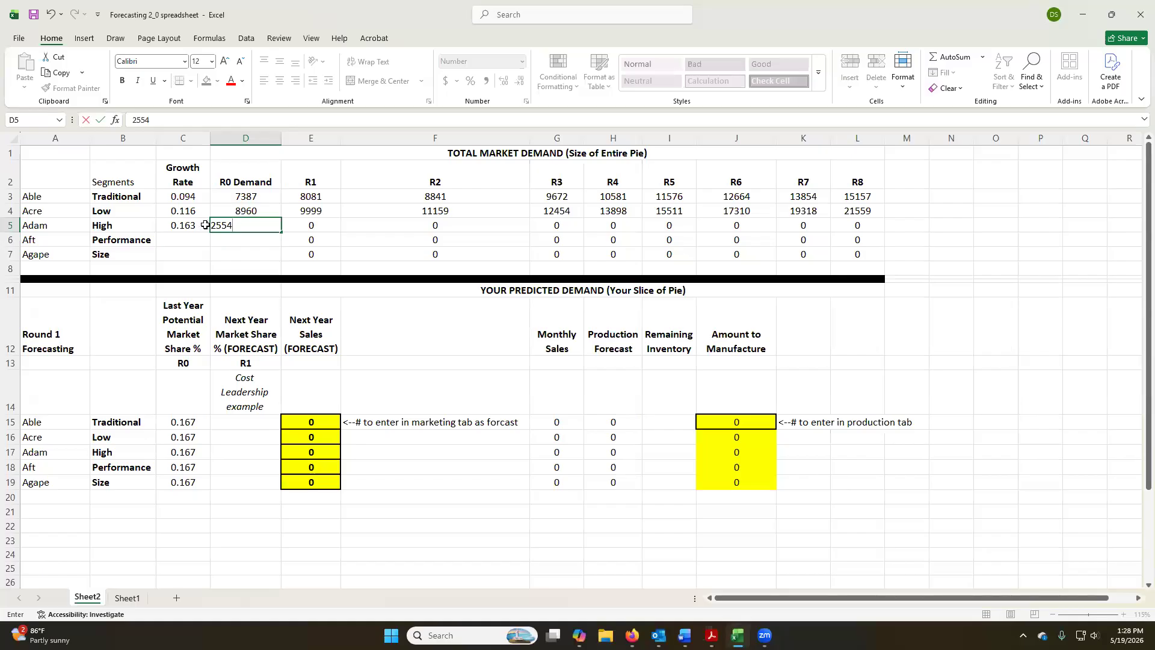
key("Return")
key("Up")
Inspect the cells referenced by the High segment's R2 demand formula.
left_click(468, 225)
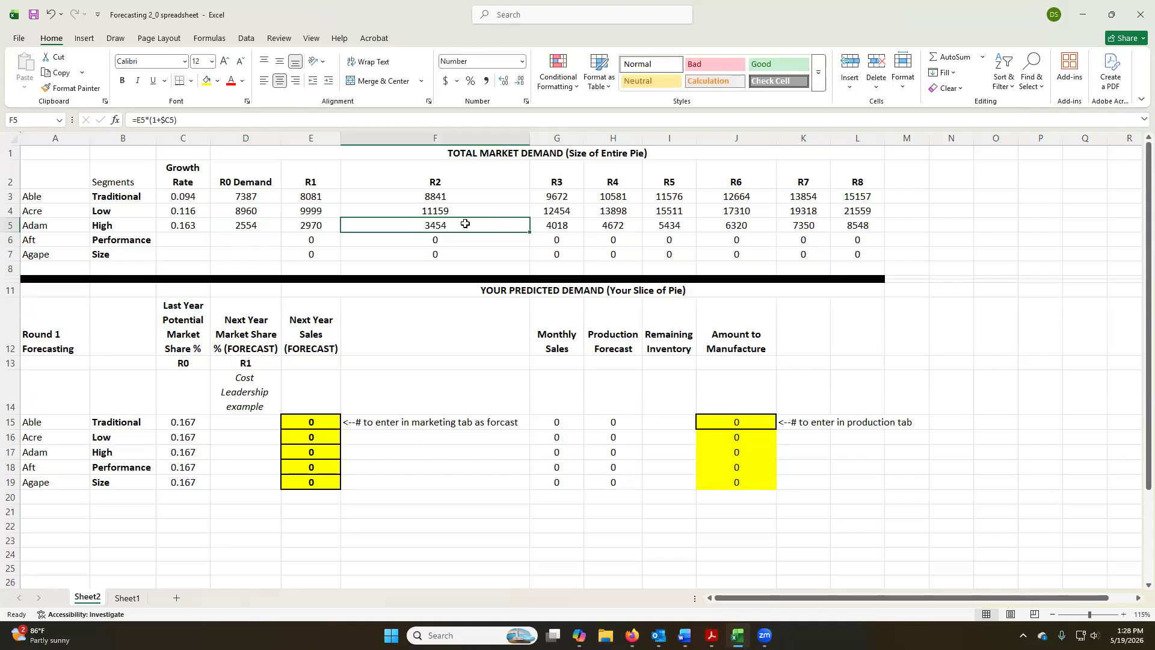
double_click(467, 225)
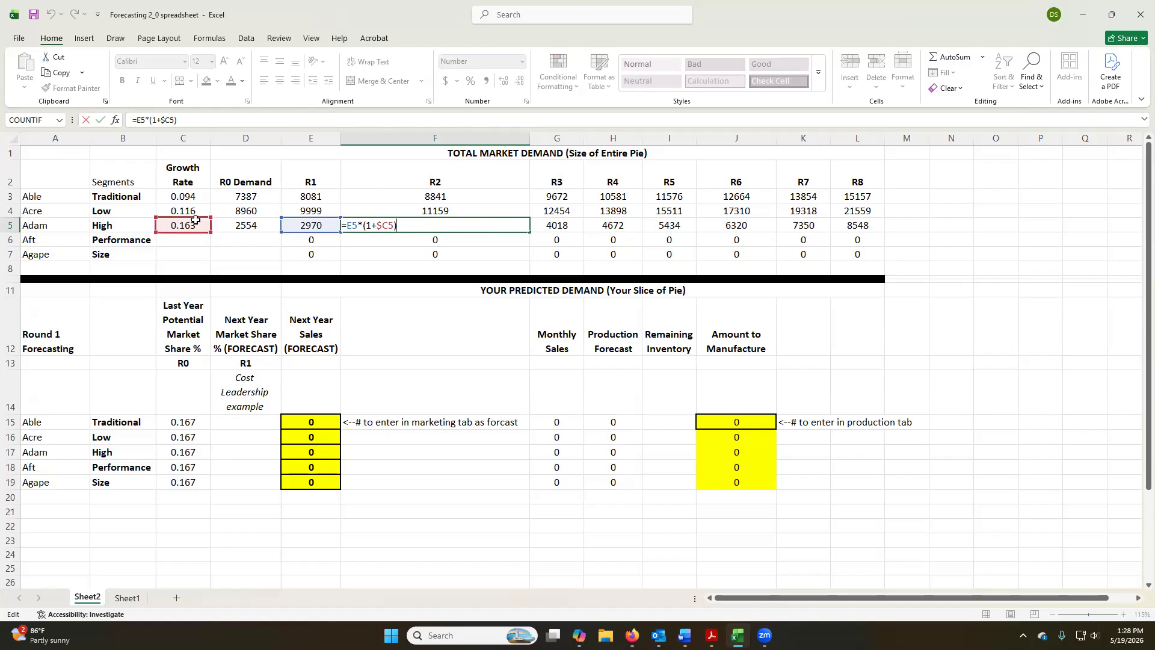
key("Return")
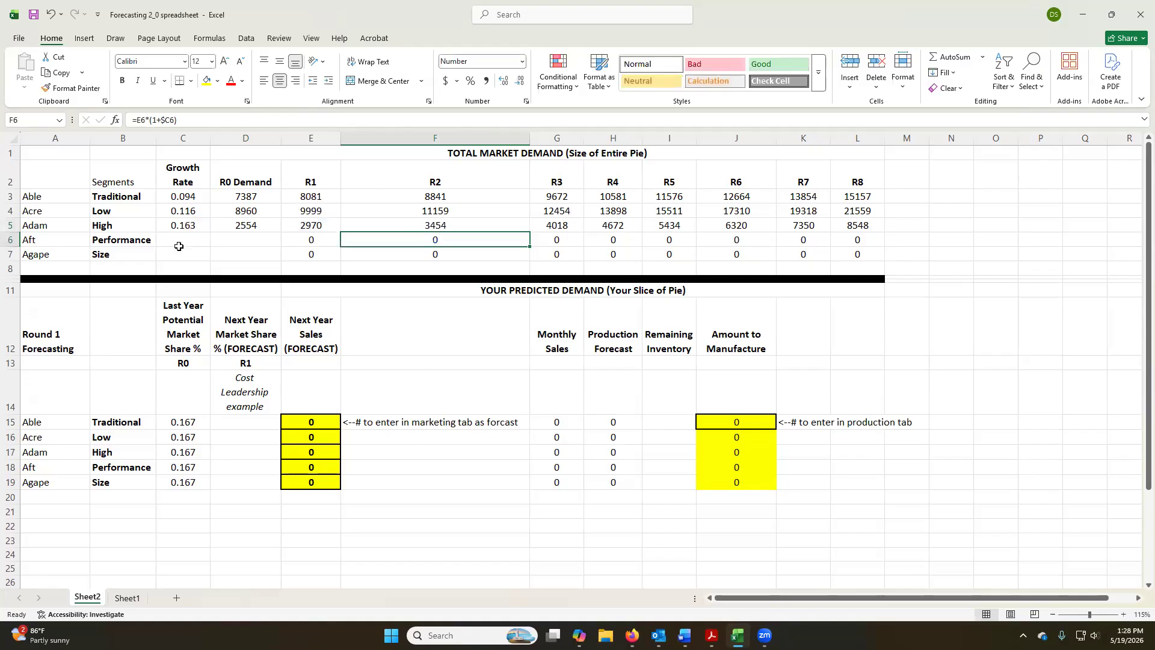
Look up the Performance statistics in the browser report and enter R0 demand 1915 for the Performance segment in Excel.
key("alt+Tab")
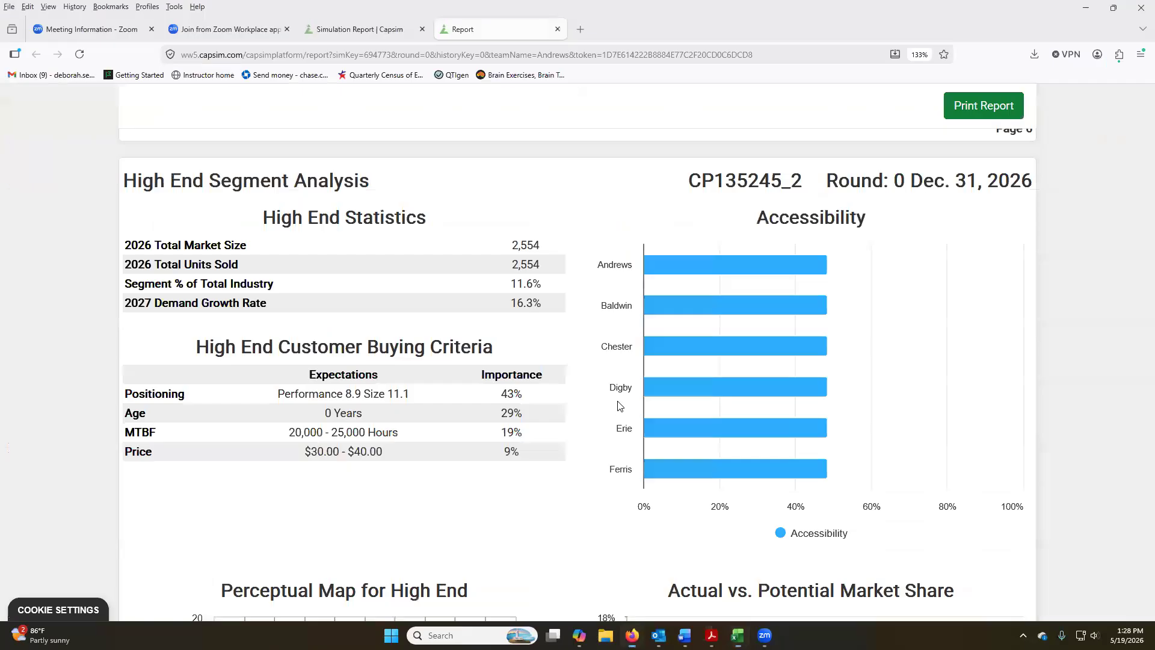
scroll(605, 377, "down", 15)
scroll(605, 373, "up", 3)
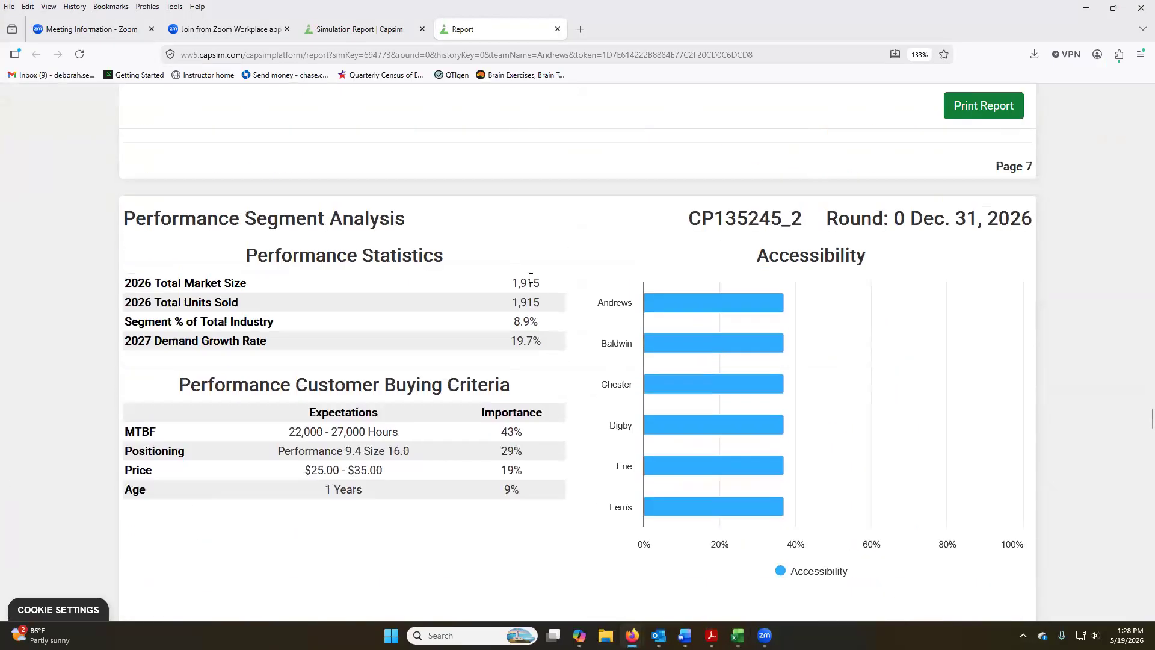
key("alt+Tab")
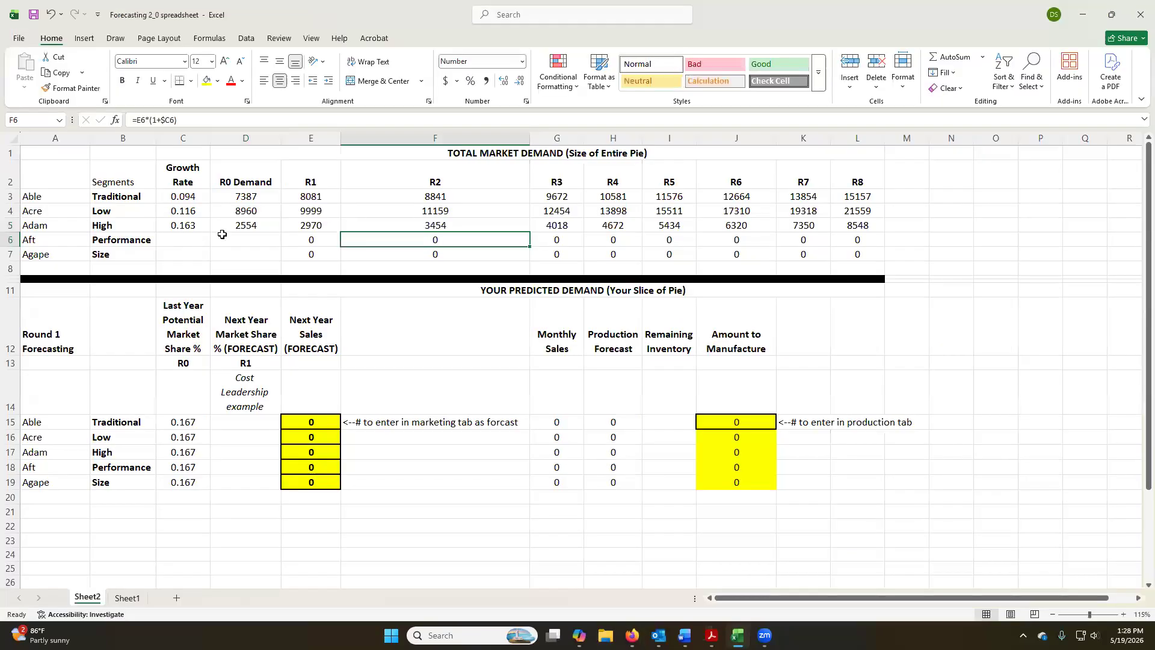
left_click(261, 234)
type("1915")
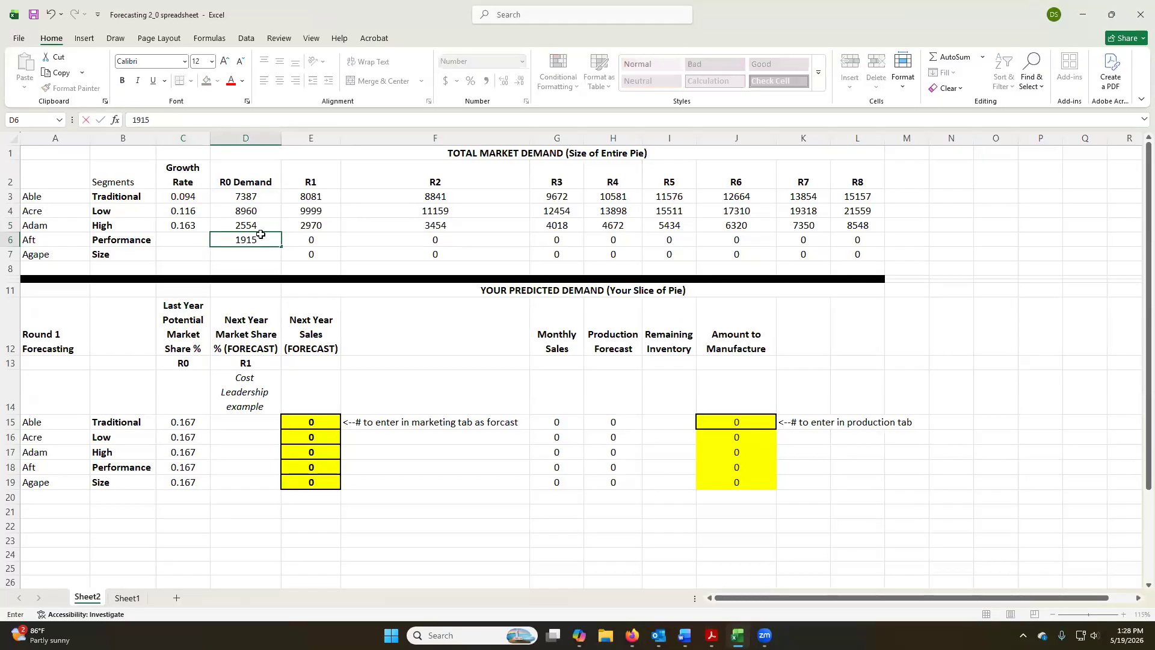
key("Tab")
Enter growth rate 0.197 for the Performance segment and check it against the browser report.
key("Left")
key("Left")
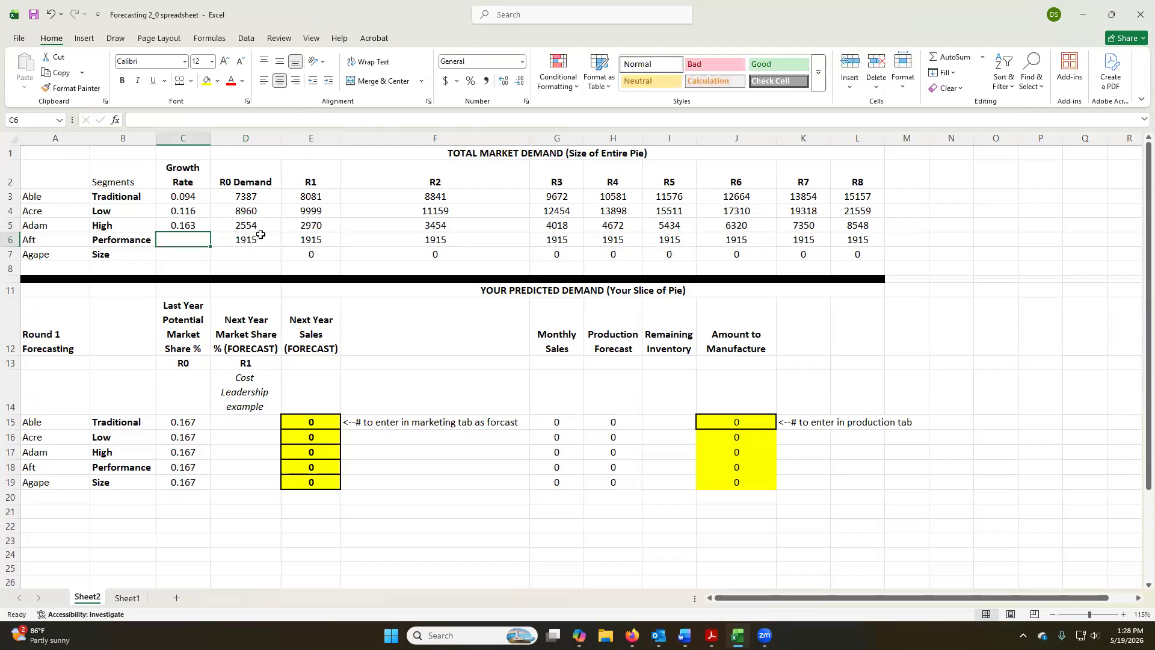
type(".197")
key("Return")
key("Up")
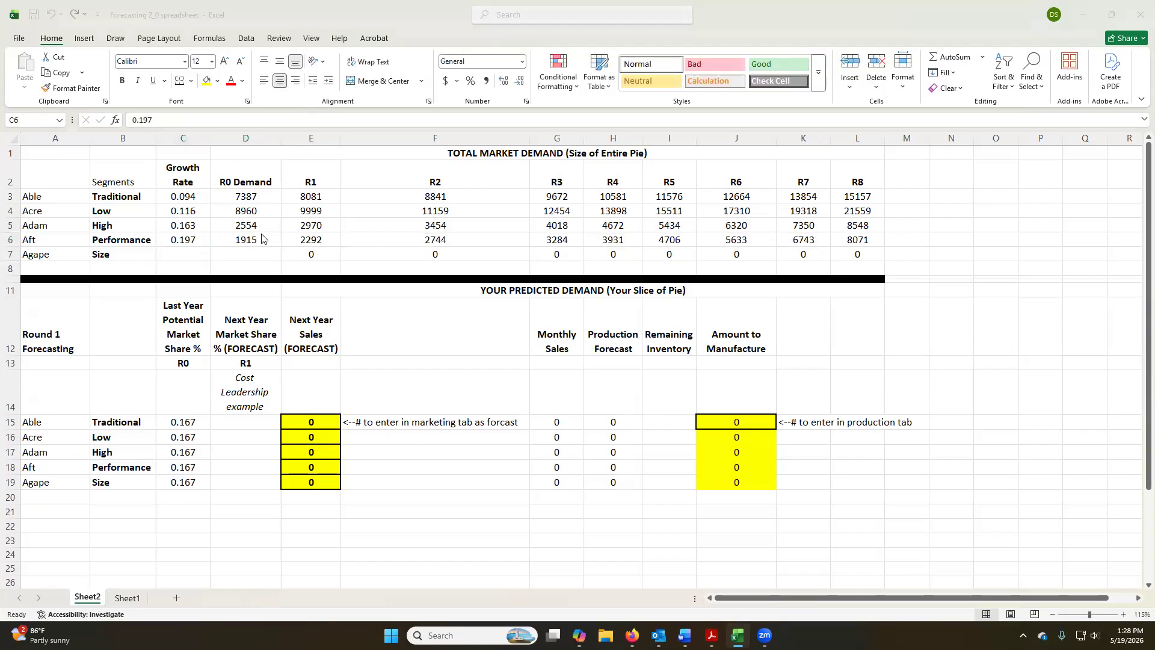
key("alt+Tab")
key("alt+Tab")
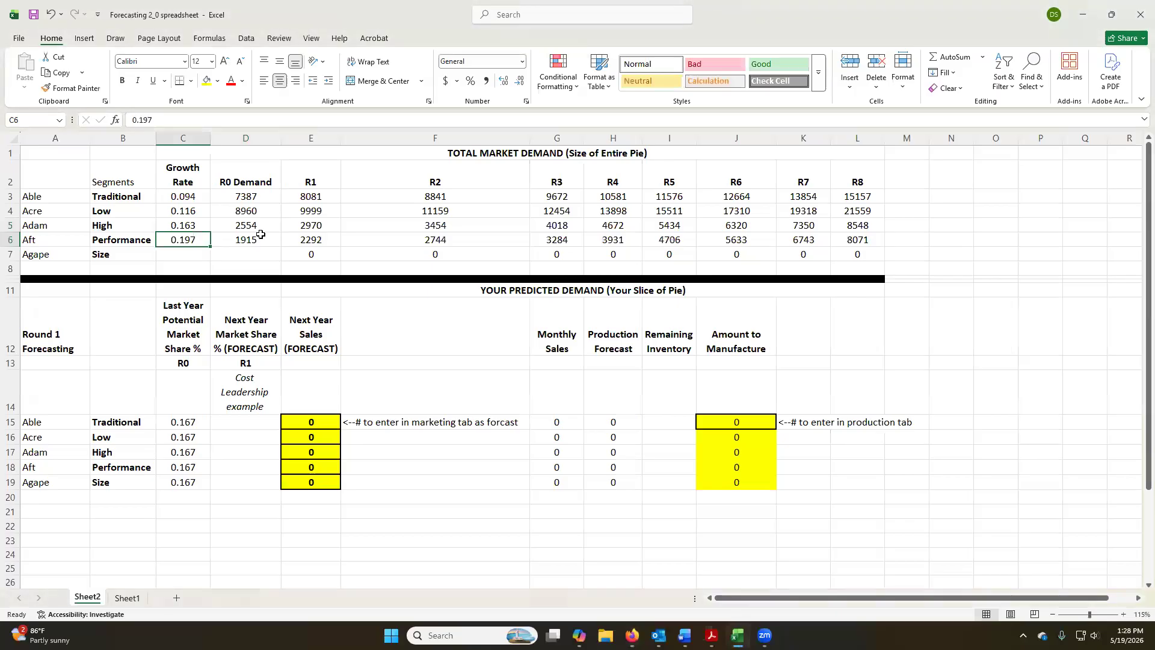
Inspect the Performance segment's R1 and R5 demand formulas and the cells they reference.
key("Right")
key("Right")
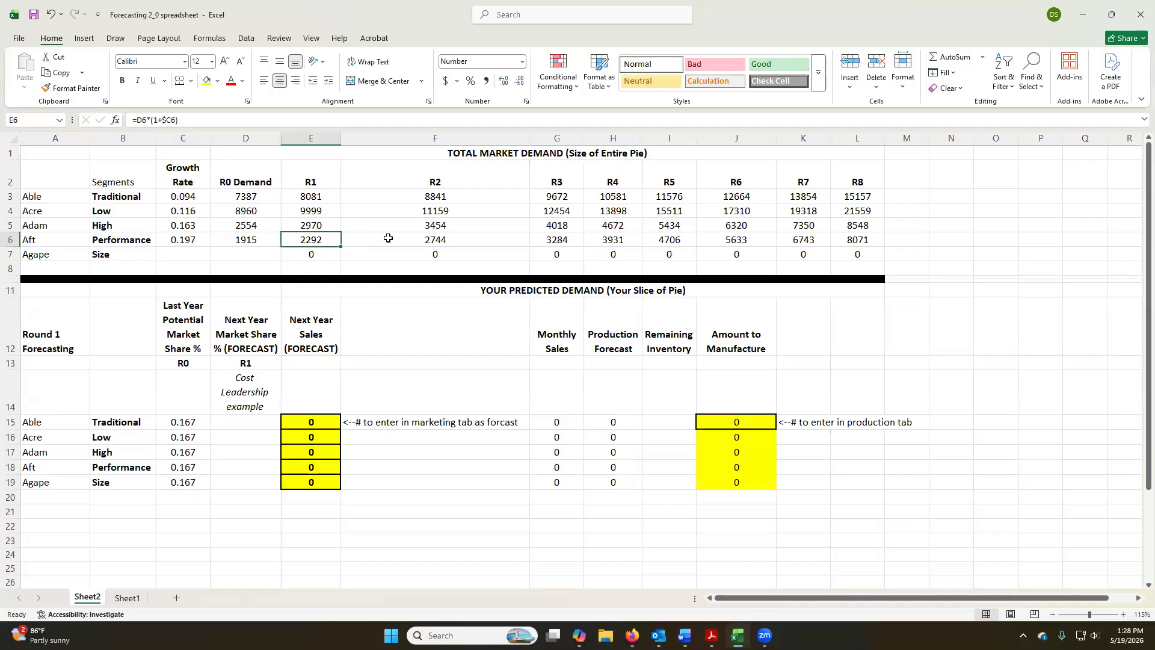
left_click(678, 238)
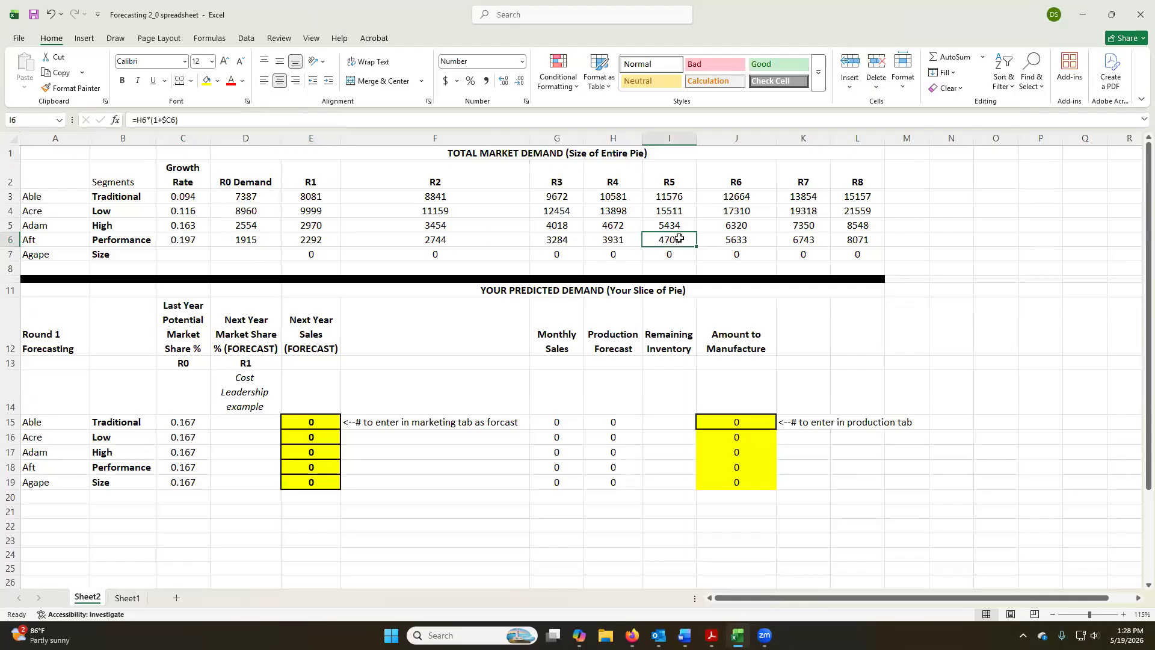
double_click(683, 237)
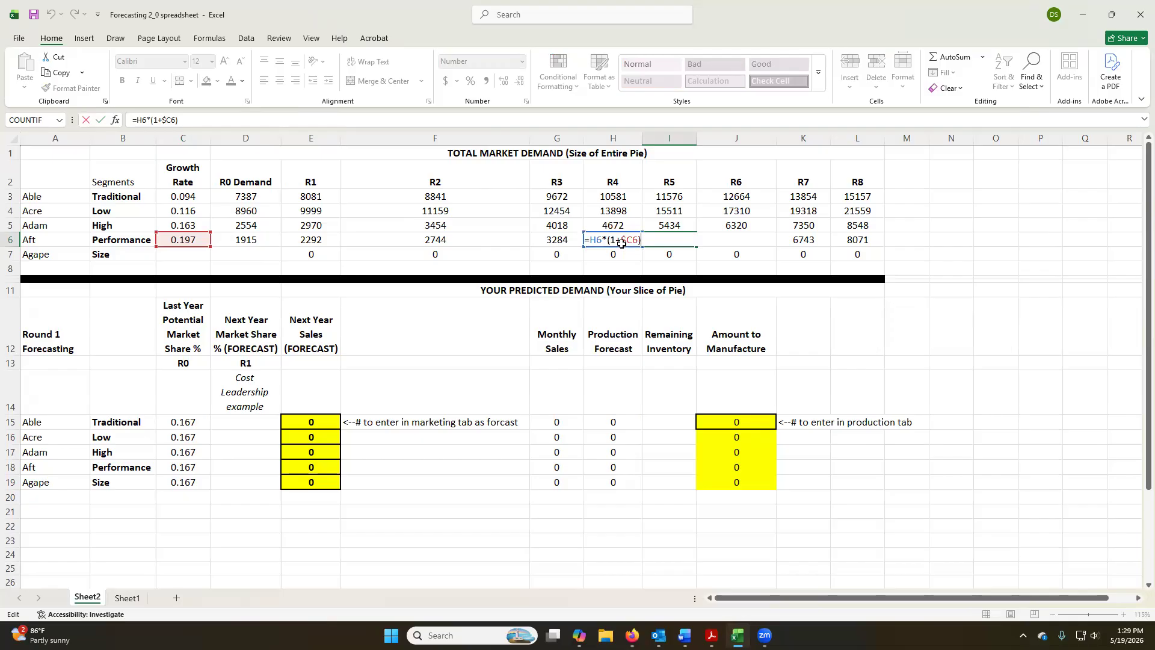
key("Return")
Look up the Size statistics in the browser report and enter growth rate 0.183 and R0 demand 1984 for the Size segment.
key("alt+Tab")
scroll(496, 305, "down", 15)
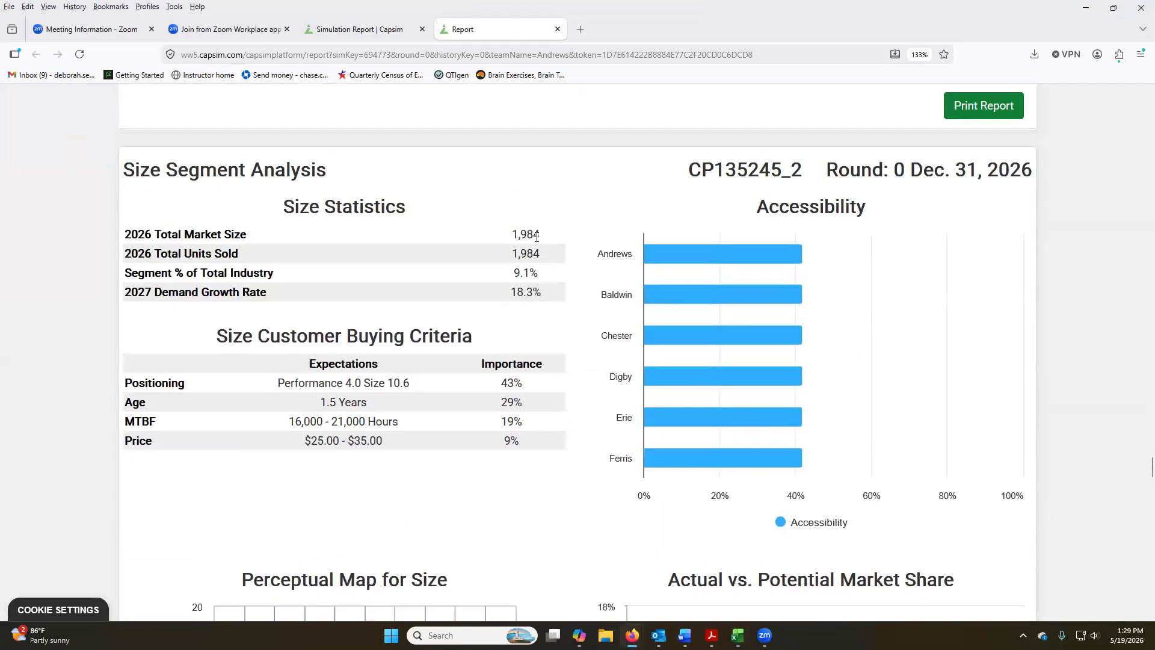
key("alt+Tab")
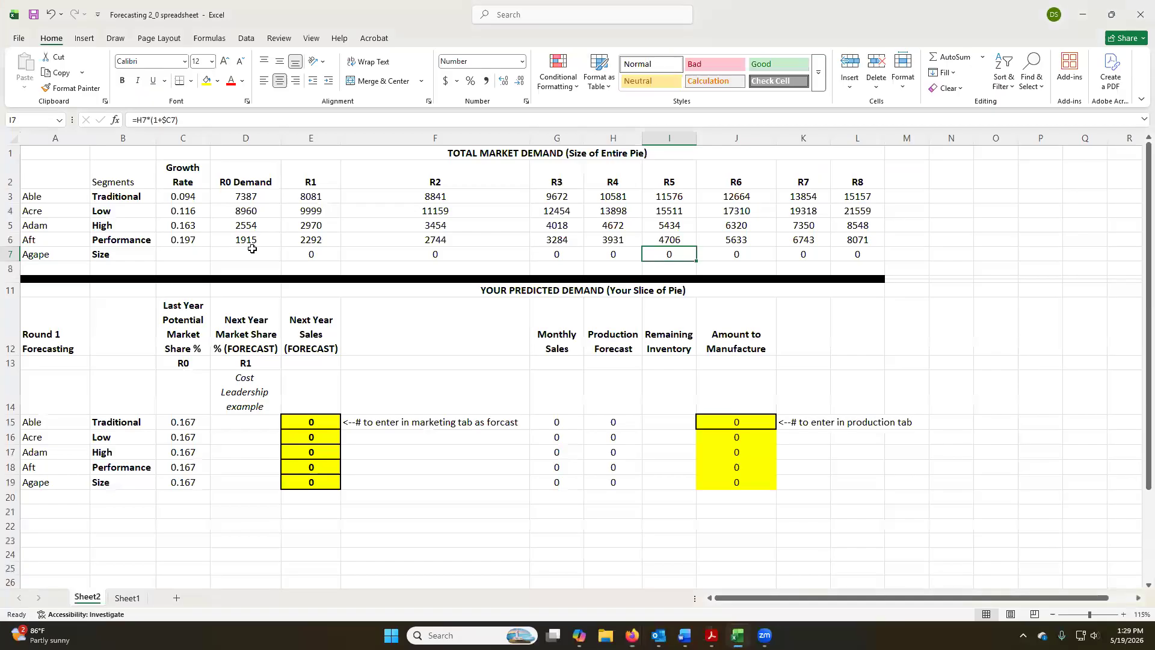
left_click(183, 255)
type("0.183")
key("Tab")
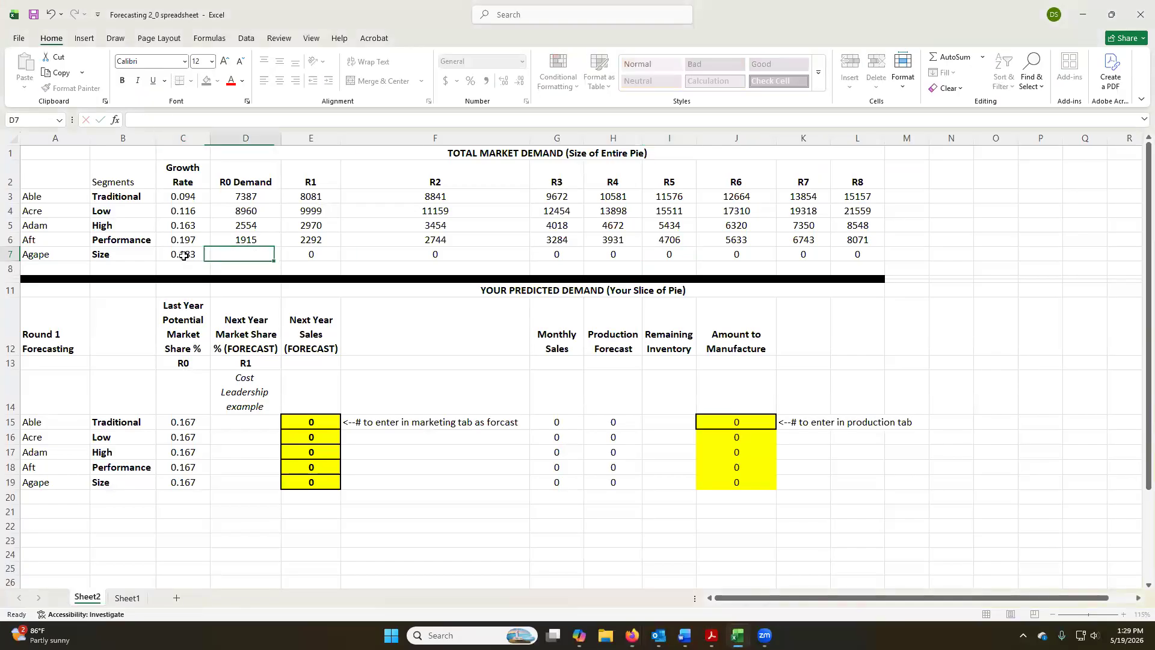
type("1984")
key("Tab")
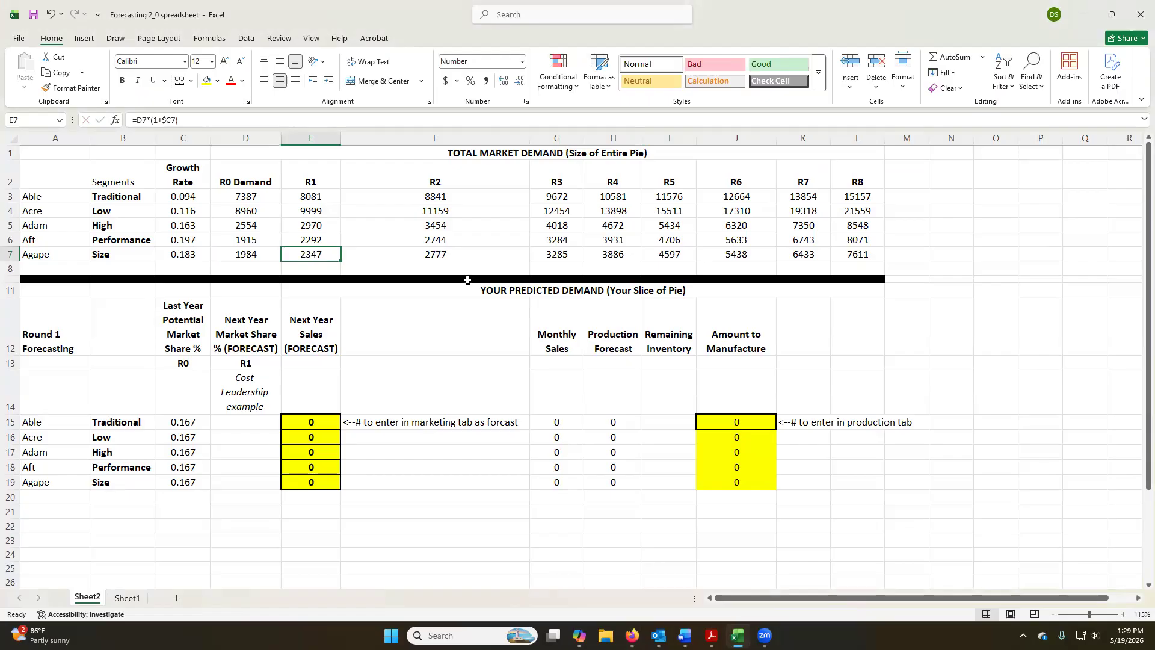
Change the fill of the black divider band between the total market and predicted demand tables to purple.
left_click(870, 284)
left_click_drag(877, 277, 16, 283)
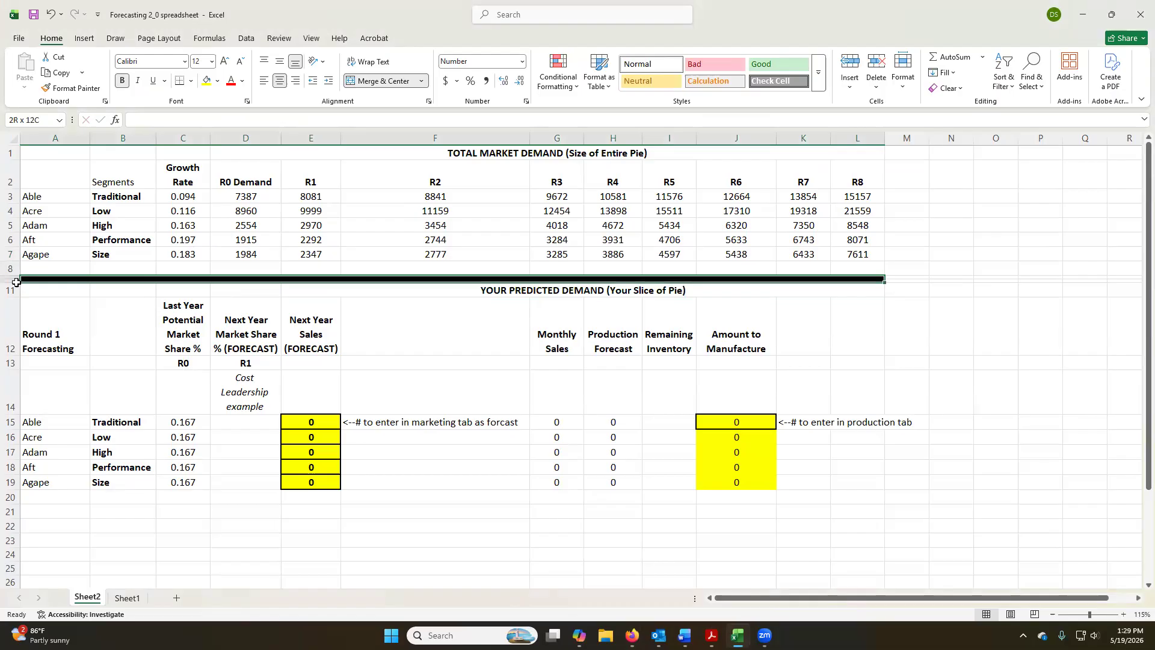
left_click(217, 81)
left_click(229, 141)
left_click(218, 81)
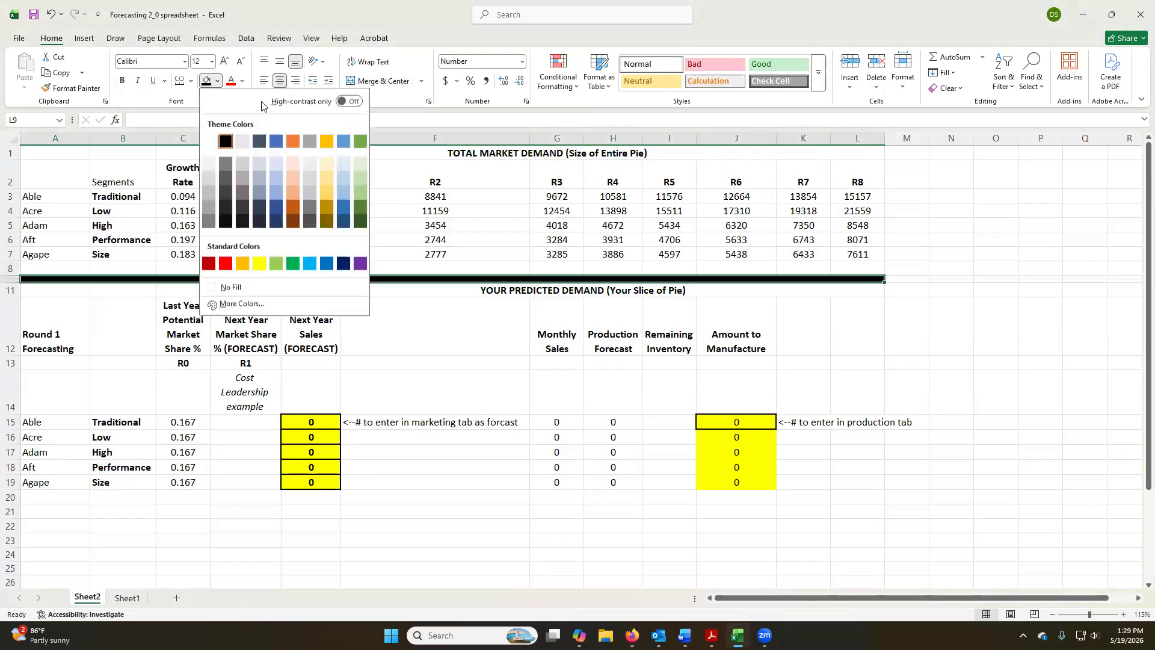
left_click(361, 262)
left_click(804, 328)
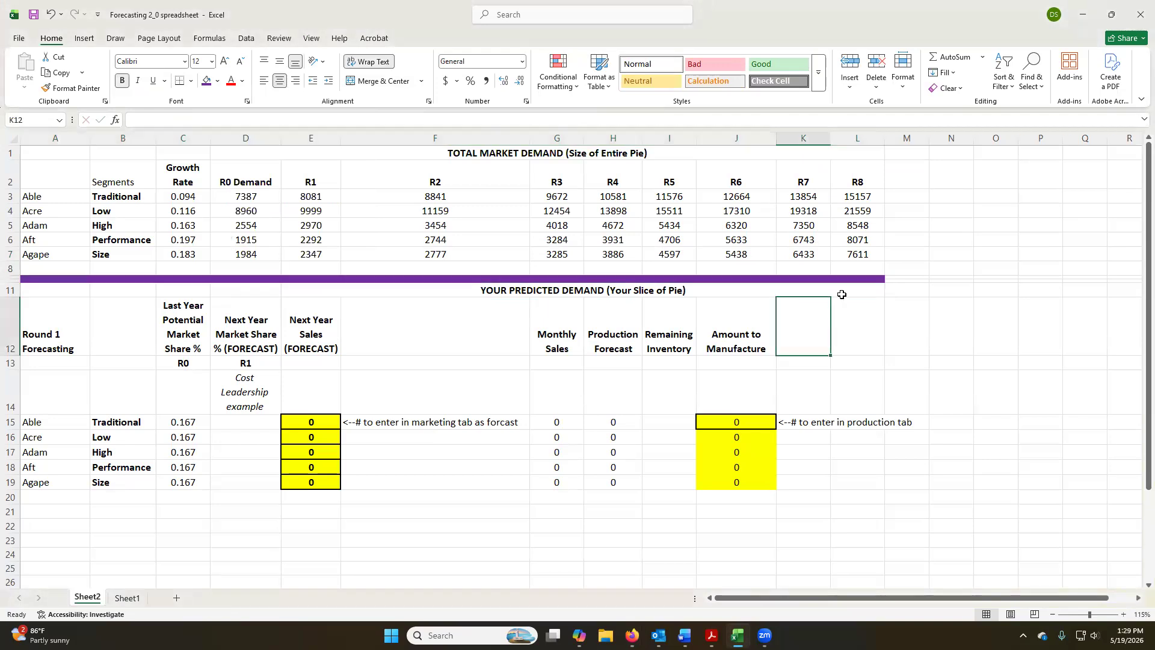
left_click(862, 278)
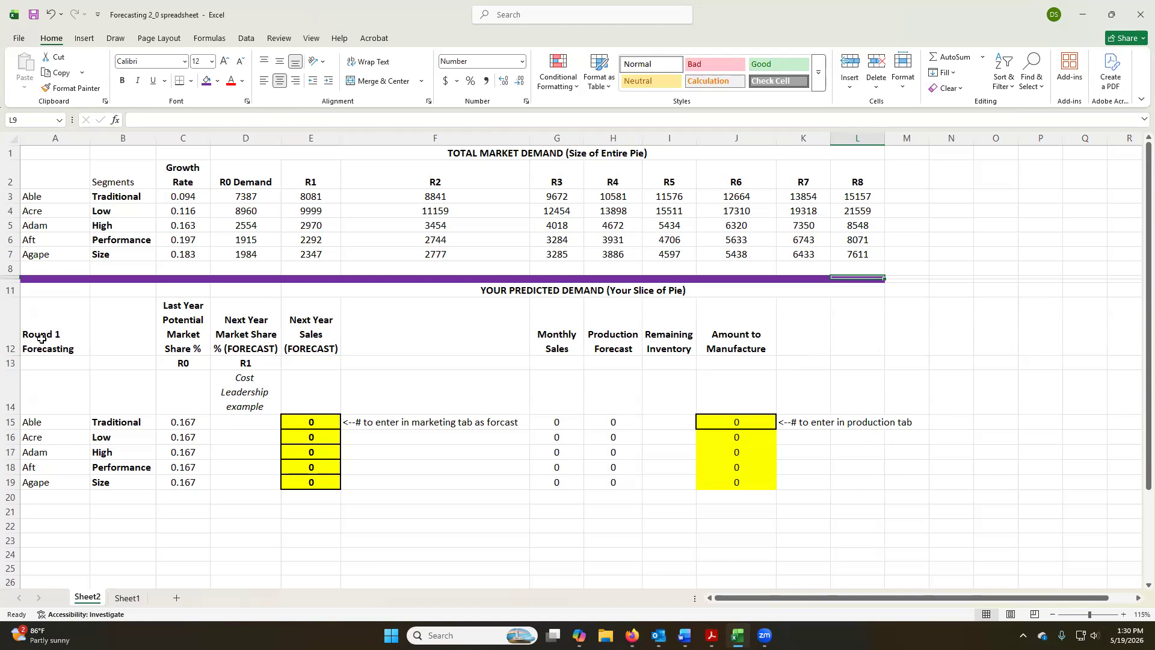
Edit the word Potential in the C12 header so it reads Last Year Potential Market Share %.
double_click(192, 322)
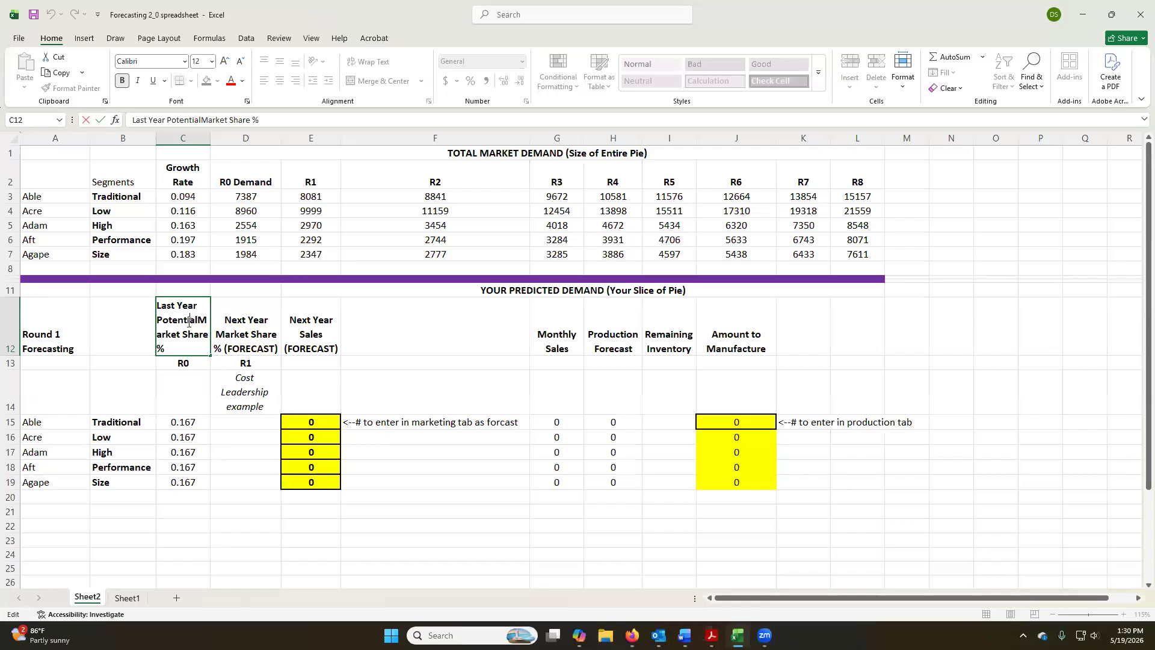
double_click(181, 320)
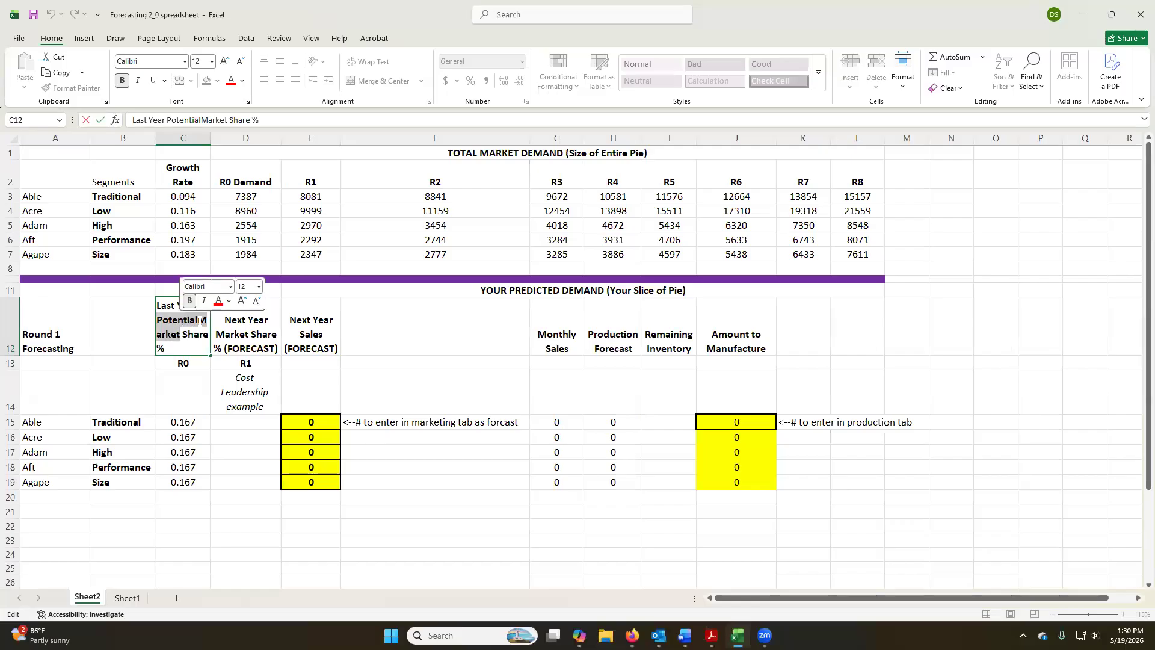
key("Left")
key("Delete")
key("Delete")
key("Delete")
type("Pot")
key("Right")
key("Right")
key("Right")
key("Right")
key("Right")
key("Right")
key("Return")
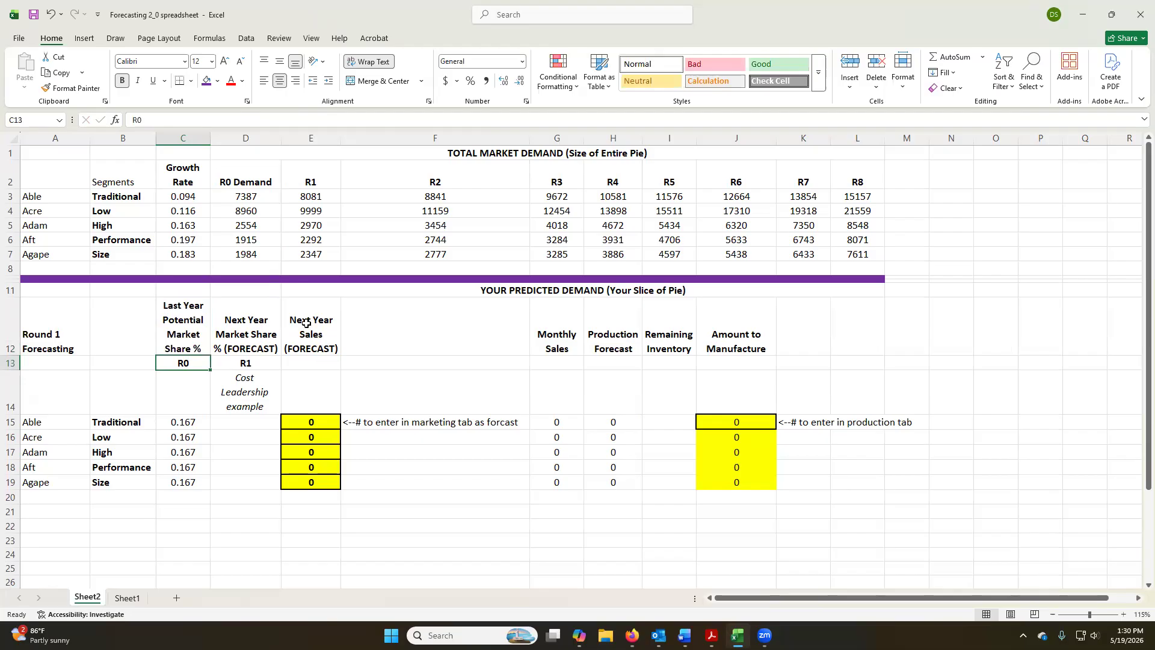
Review the predicted demand headers from Monthly Sales through Amount to Manufacture, Able's R0 share and the Cost Leadership example label.
left_click(551, 343)
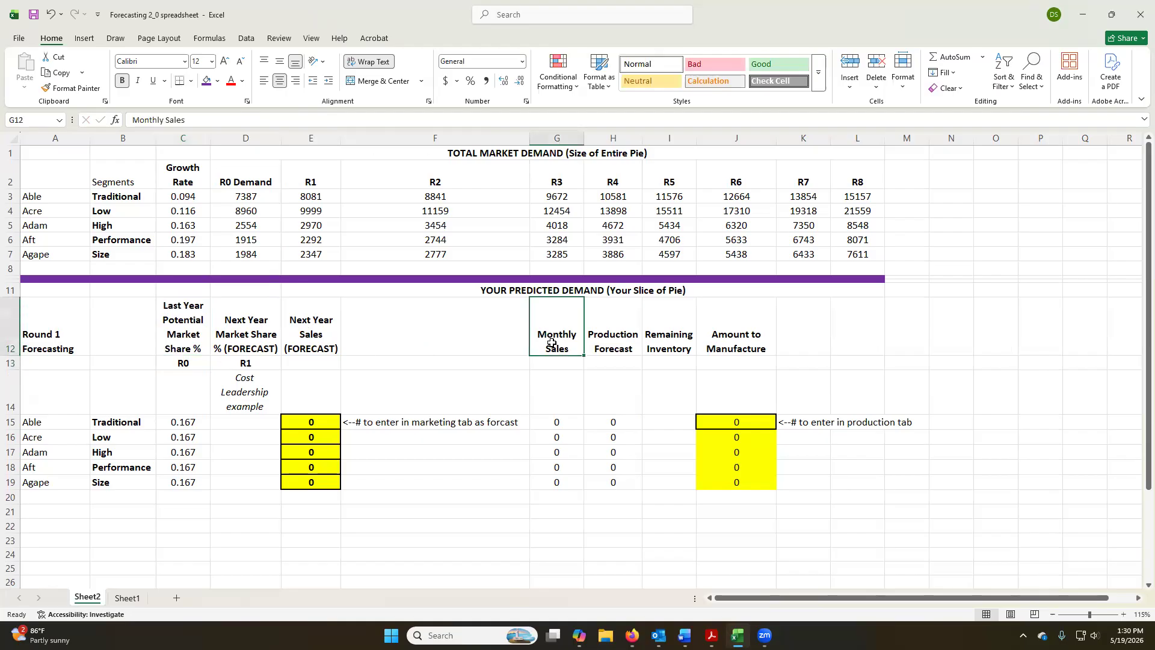
left_click(607, 341)
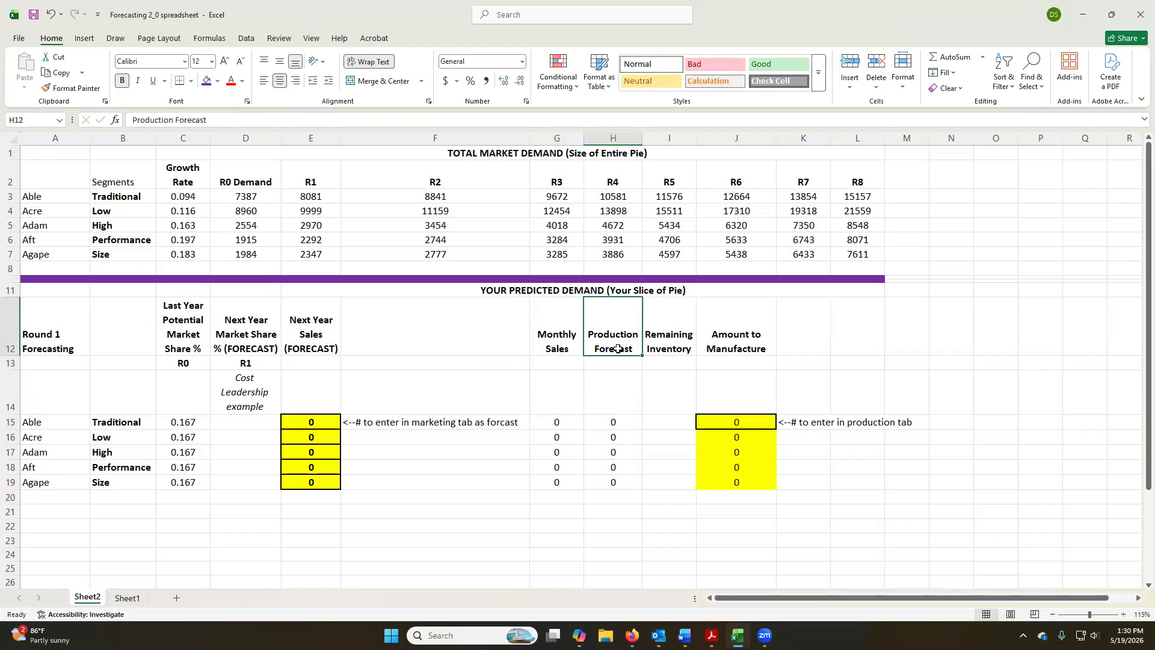
left_click(676, 343)
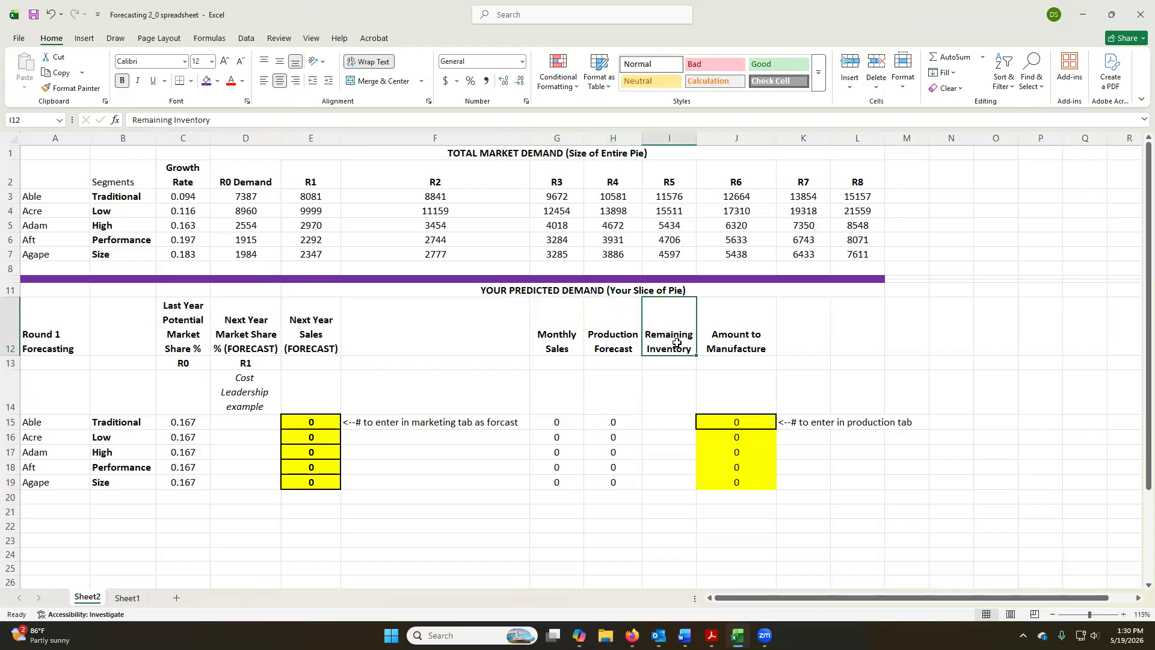
left_click(752, 341)
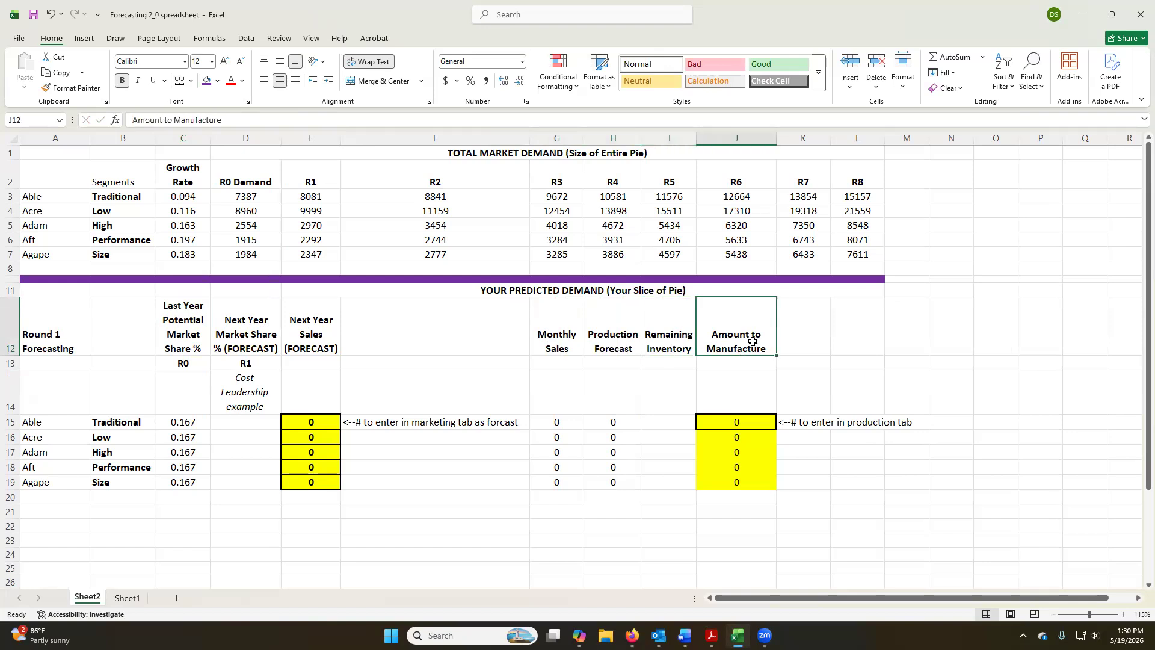
left_click(183, 423)
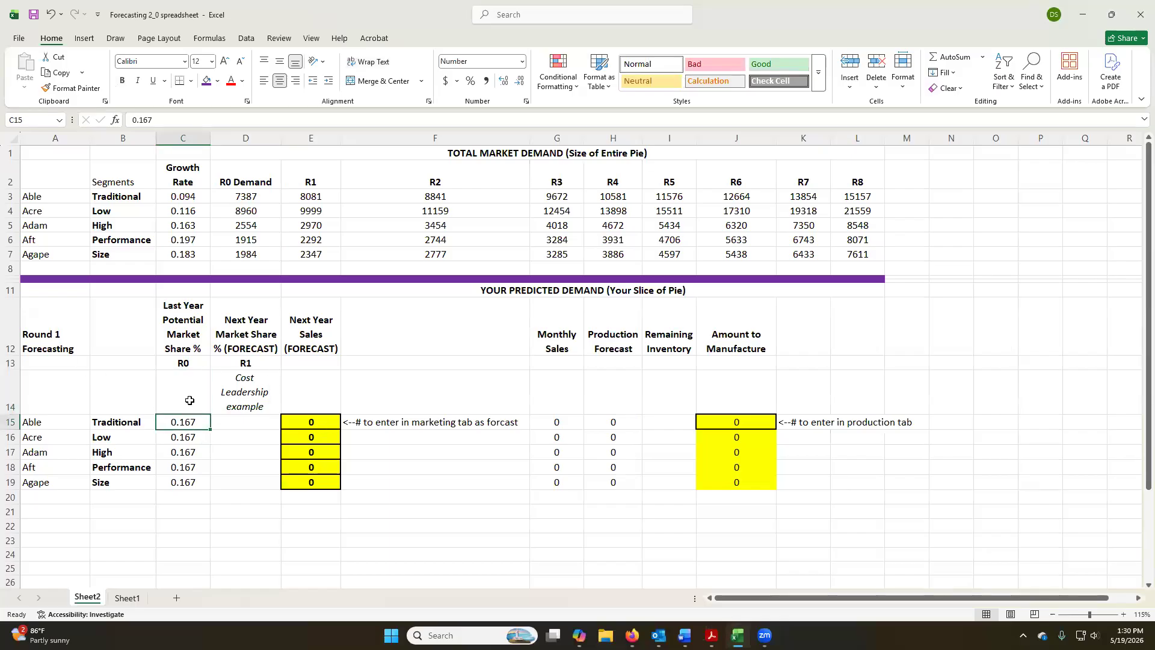
left_click(257, 393)
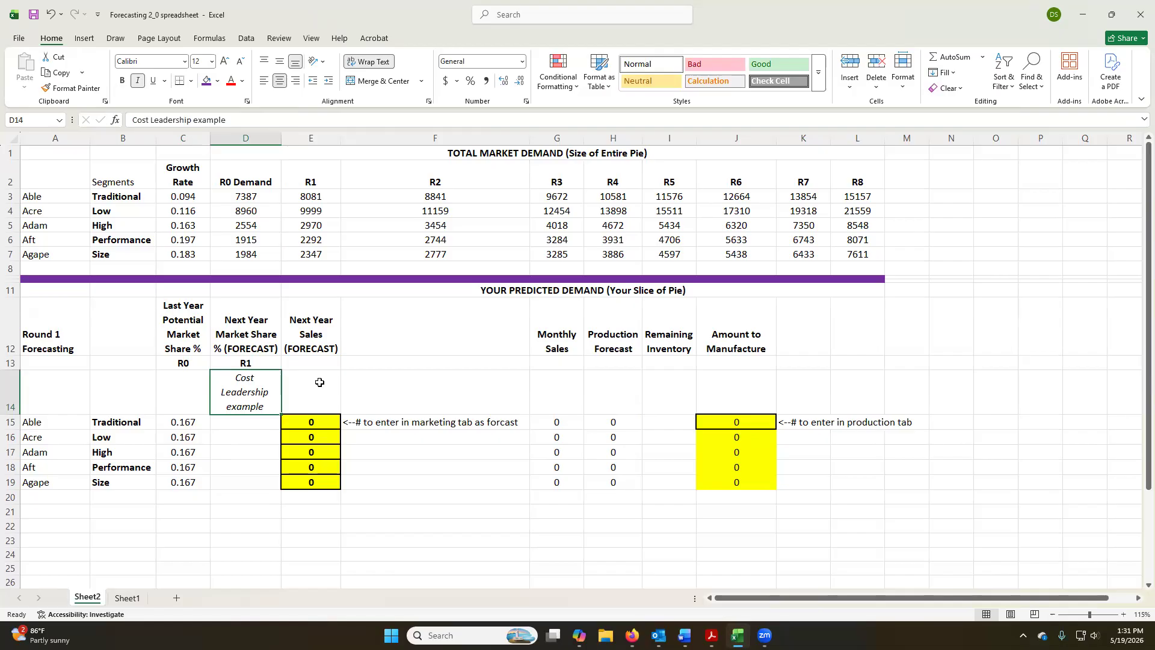
Find the Potential Market Share in Units table in the browser report and enter Able's Traditional share, 0.130, in the R0 column.
left_click(51, 425)
key("alt+Tab")
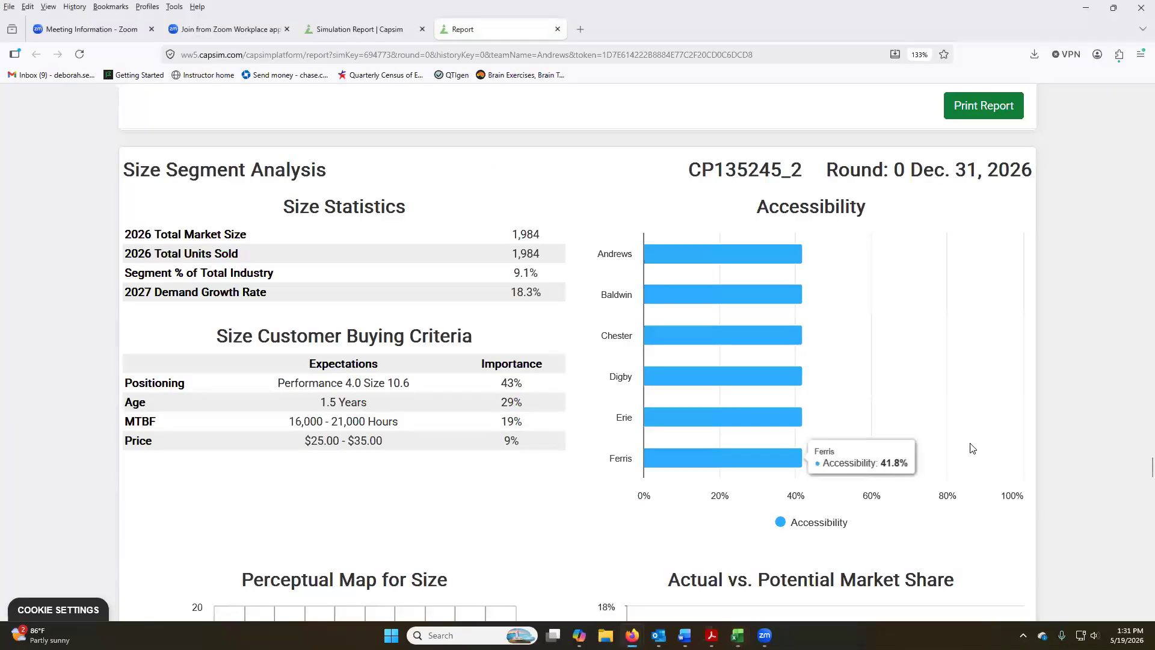
scroll(972, 446, "down", 10)
scroll(1137, 267, "down", 20)
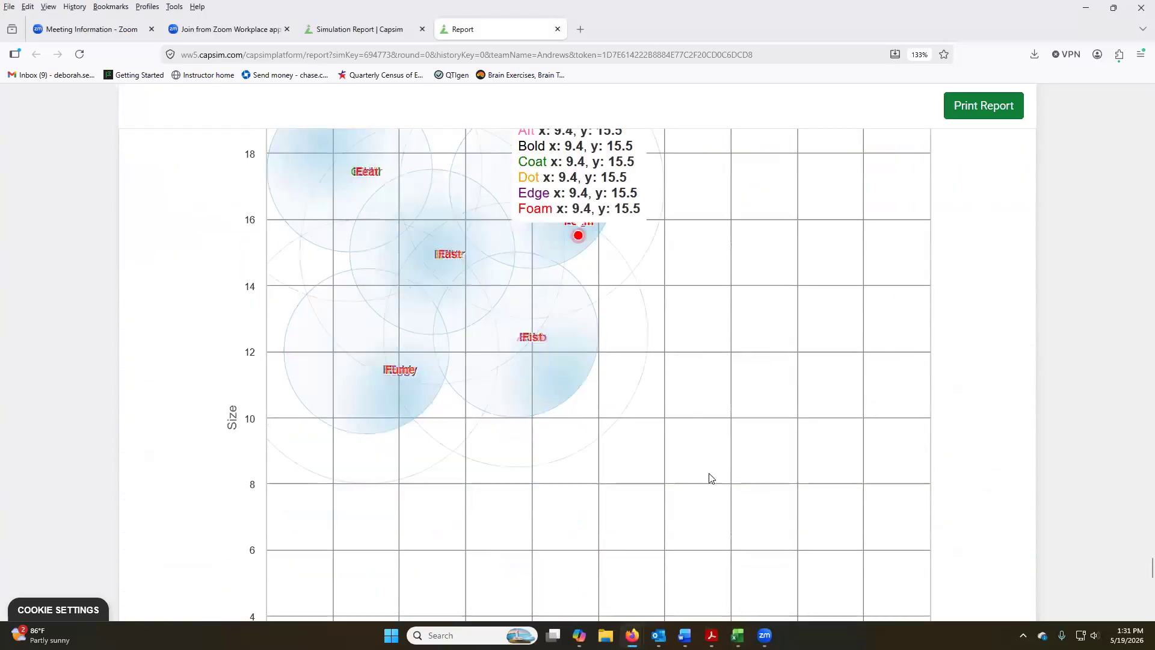
scroll(734, 469, "up", 8)
scroll(735, 454, "up", 12)
scroll(763, 433, "down", 8)
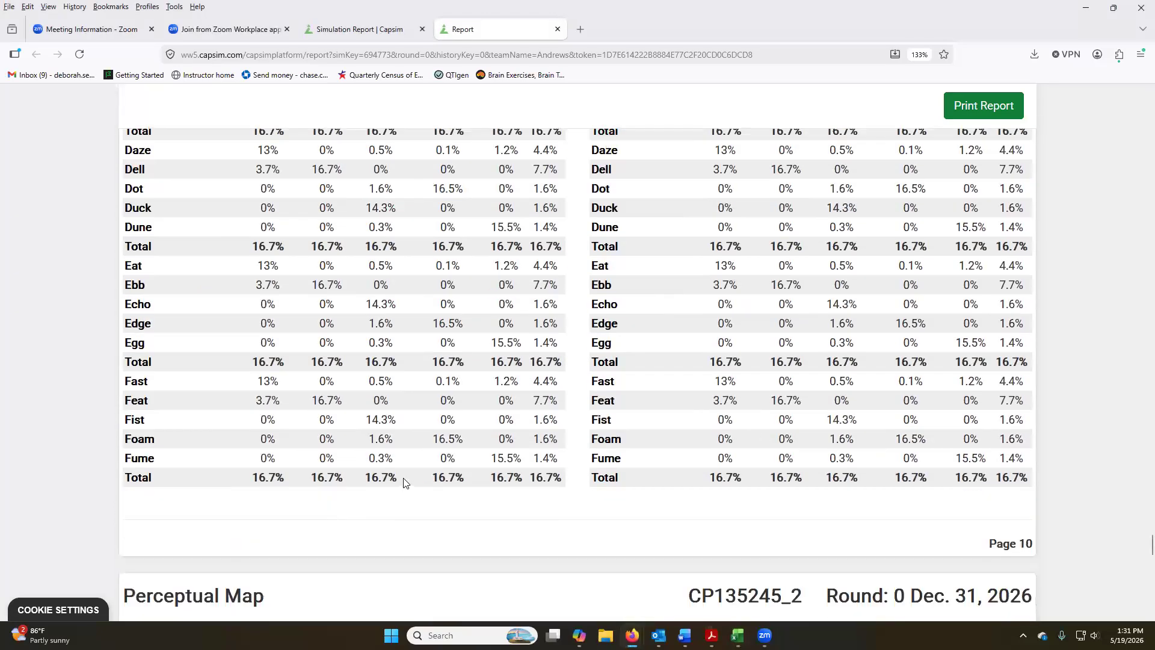
scroll(403, 478, "up", 7)
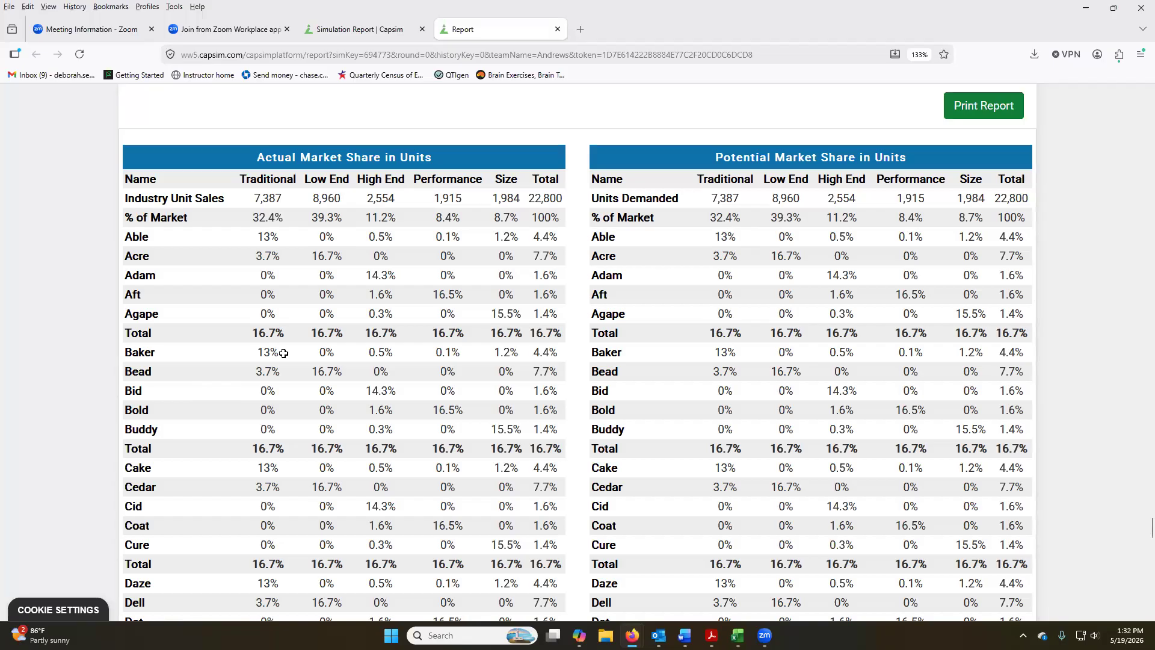
key("alt+Tab")
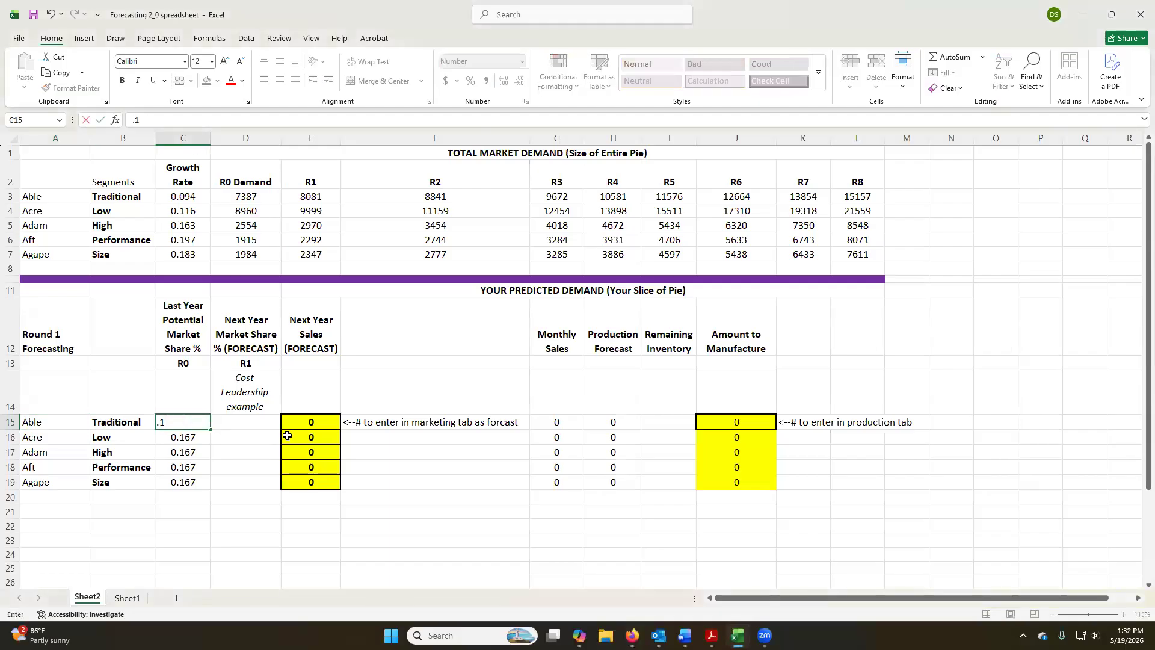
key("alt+Tab")
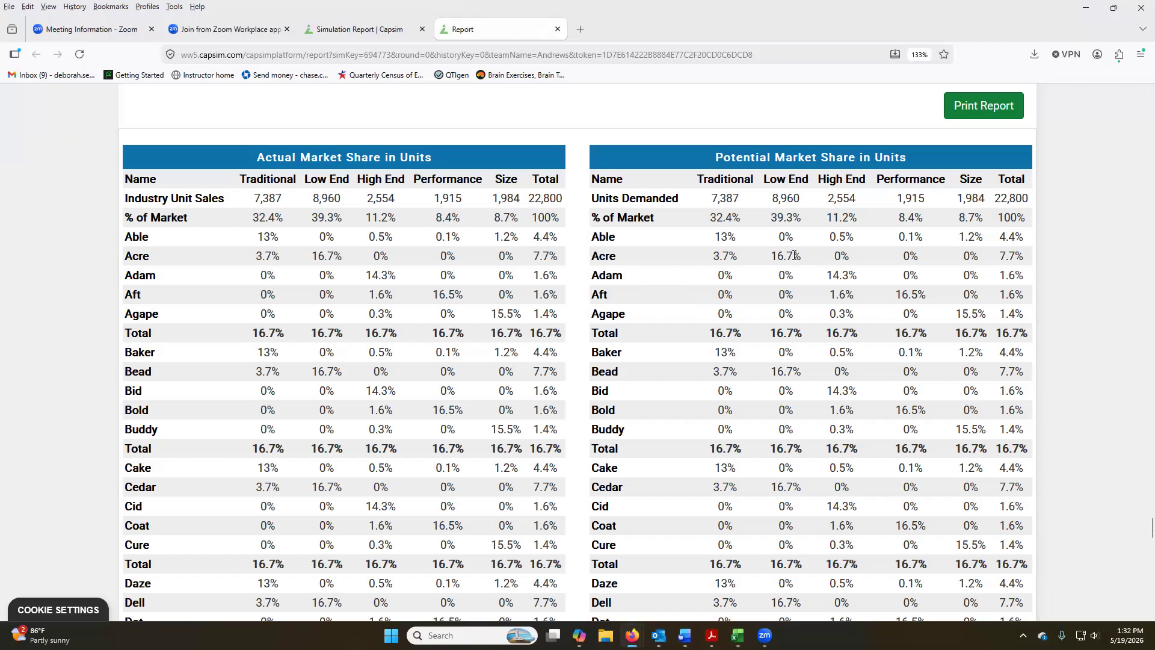
Enter the R0 potential market shares from the report for Acre in Low, 0.167, and Adam in High, 0.143.
key("alt+Tab")
key("BackSpace")
type("0.167")
key("Return")
key("alt+Tab")
key("alt+Tab")
key("BackSpace")
type("0.167")
key("Return")
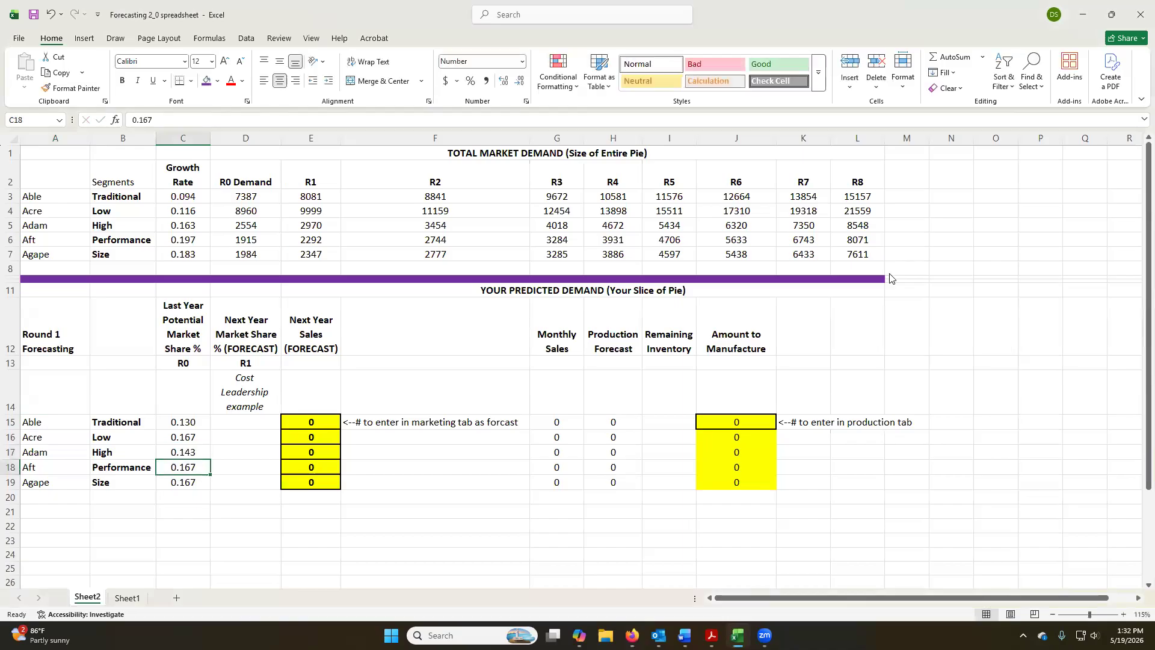
Enter the R0 potential market shares from the report for Aft in Performance, 0.165, and Agape in Size, 0.155.
key("alt+Tab")
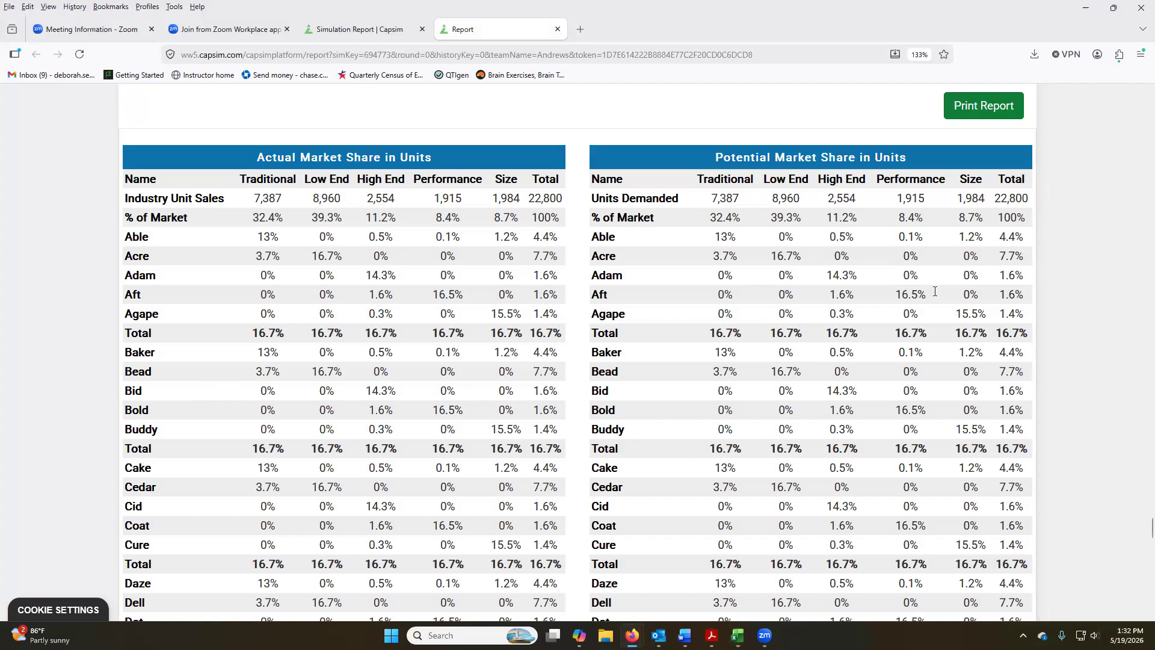
key("alt+Tab")
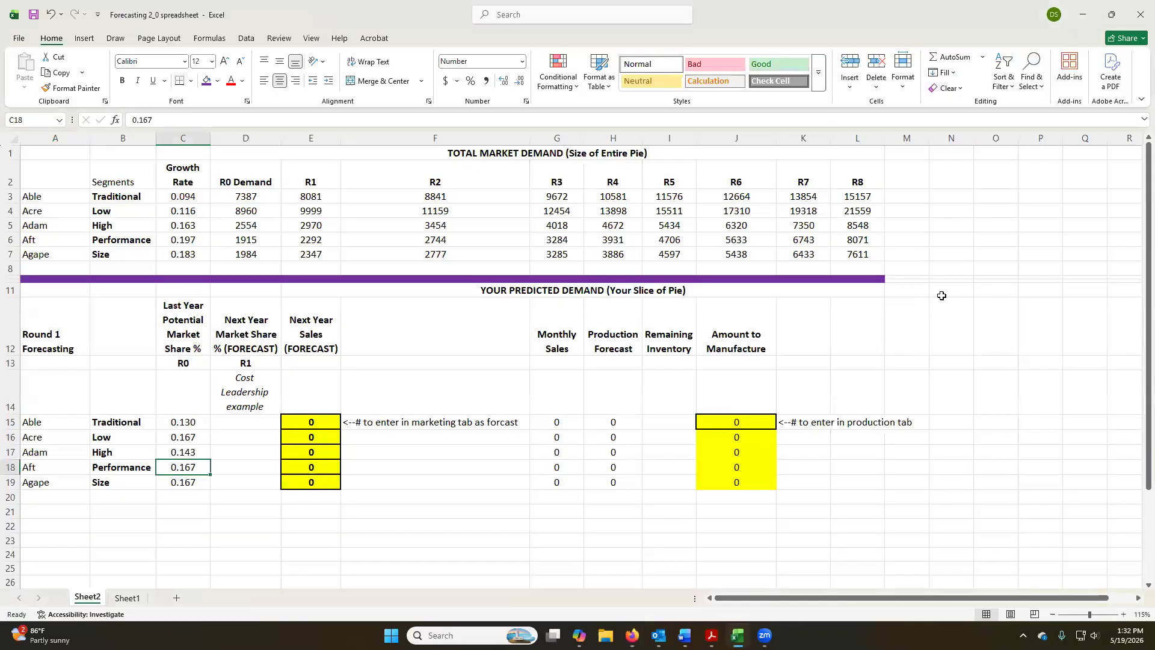
key("BackSpace")
type("0.167")
key("Return")
key("alt+Tab")
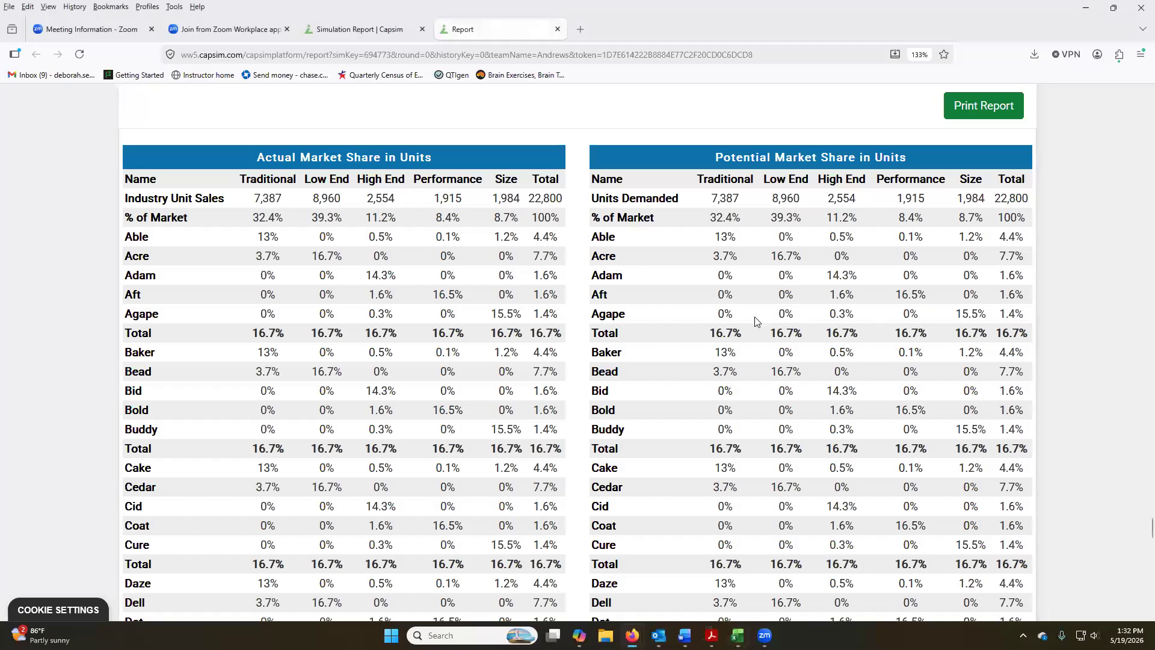
key("alt+Tab")
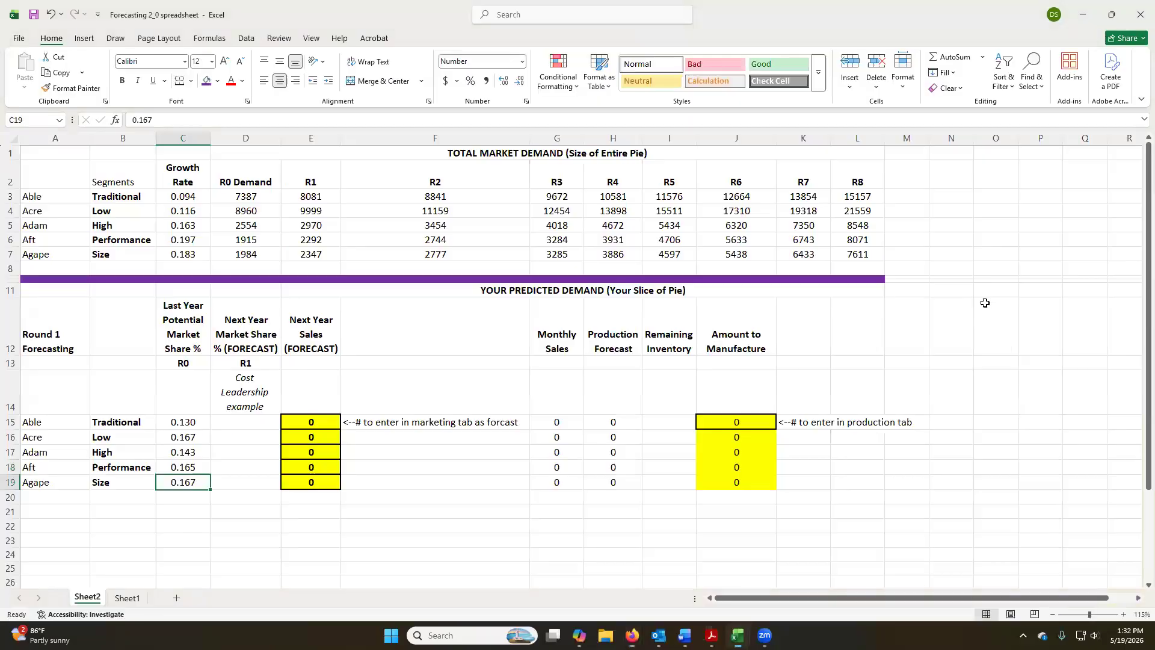
type(".155")
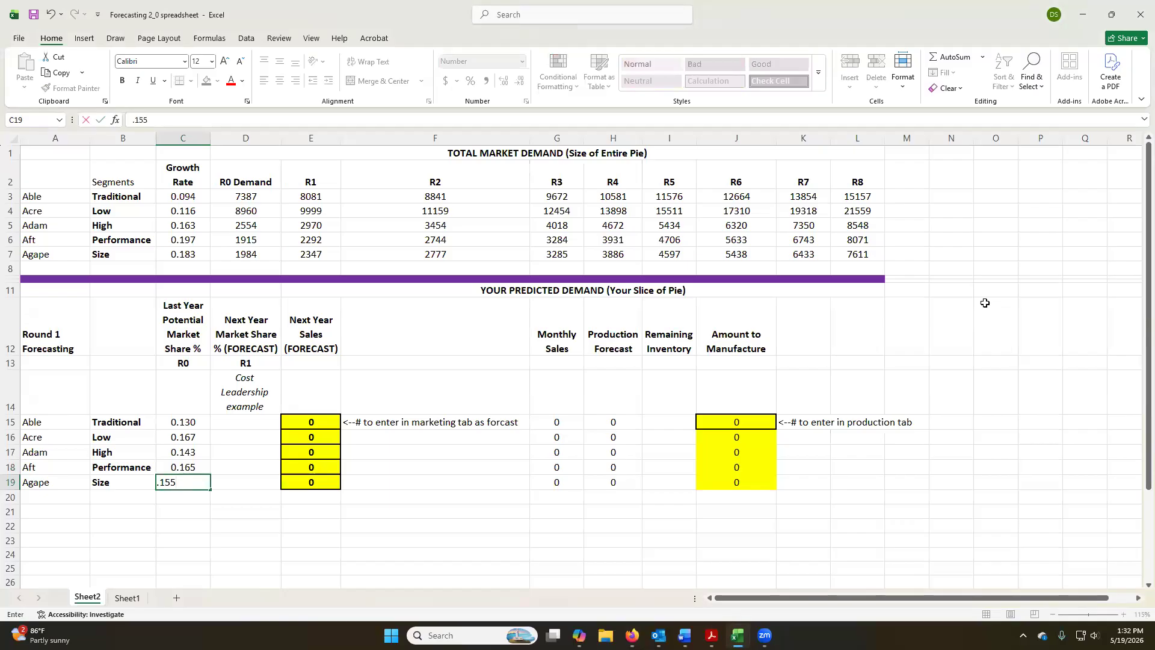
key("Return")
key("Up")
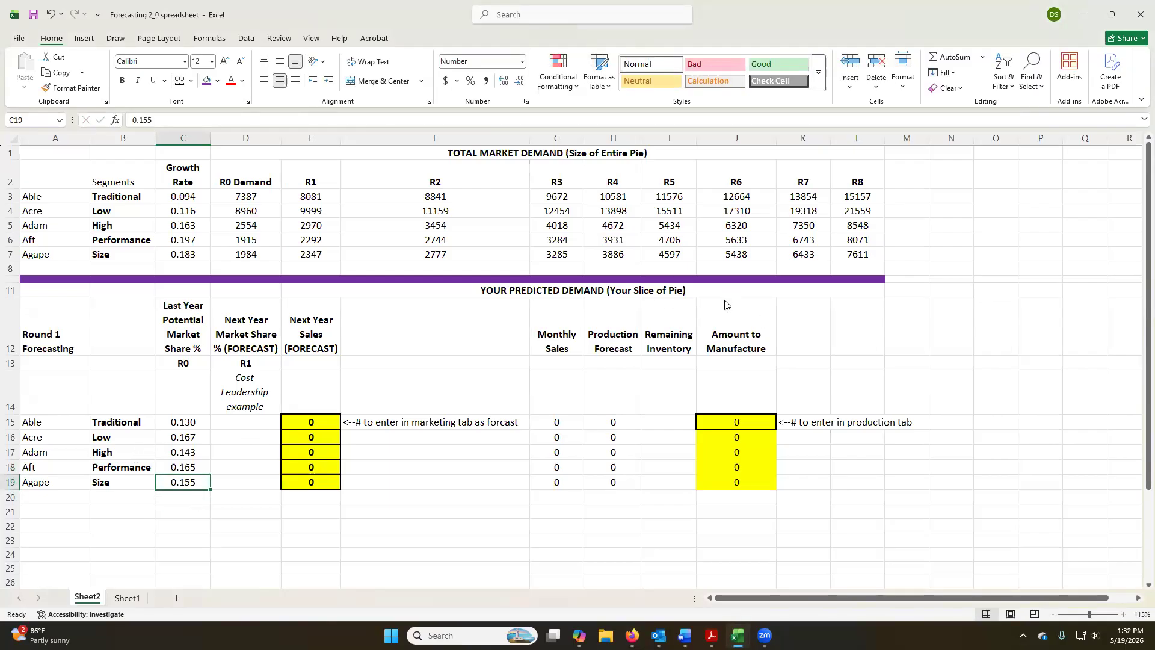
Switch to the browser report and examine the Perceptual Map, checking product coordinates within the segment circles.
key("alt+Tab")
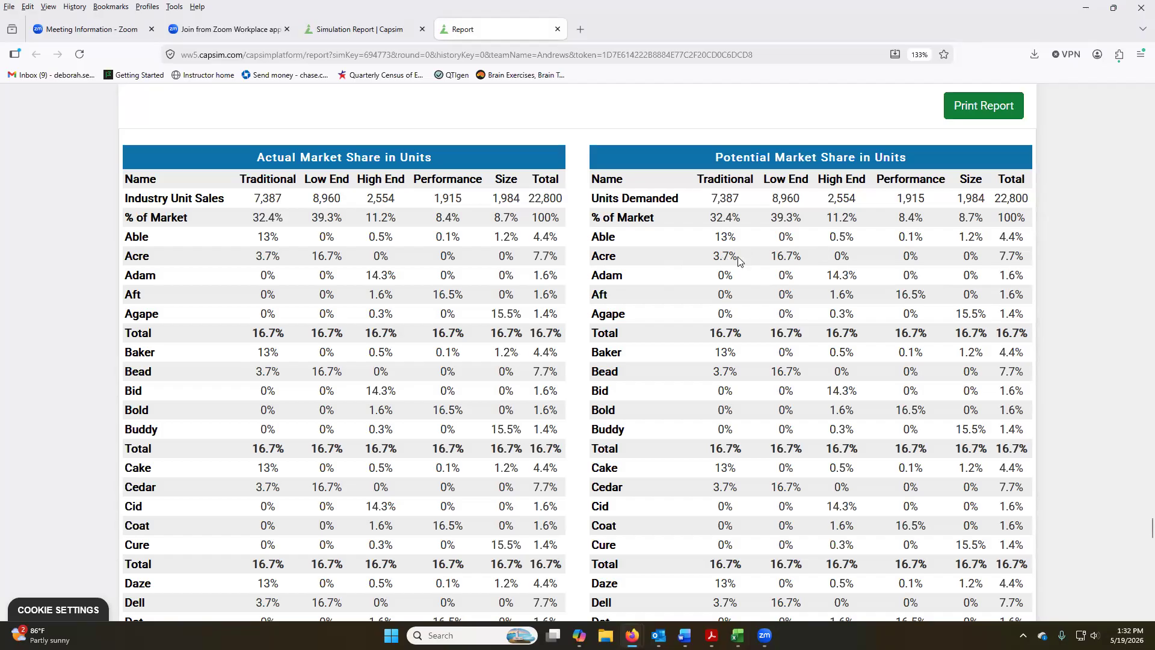
scroll(734, 253, "up", 10)
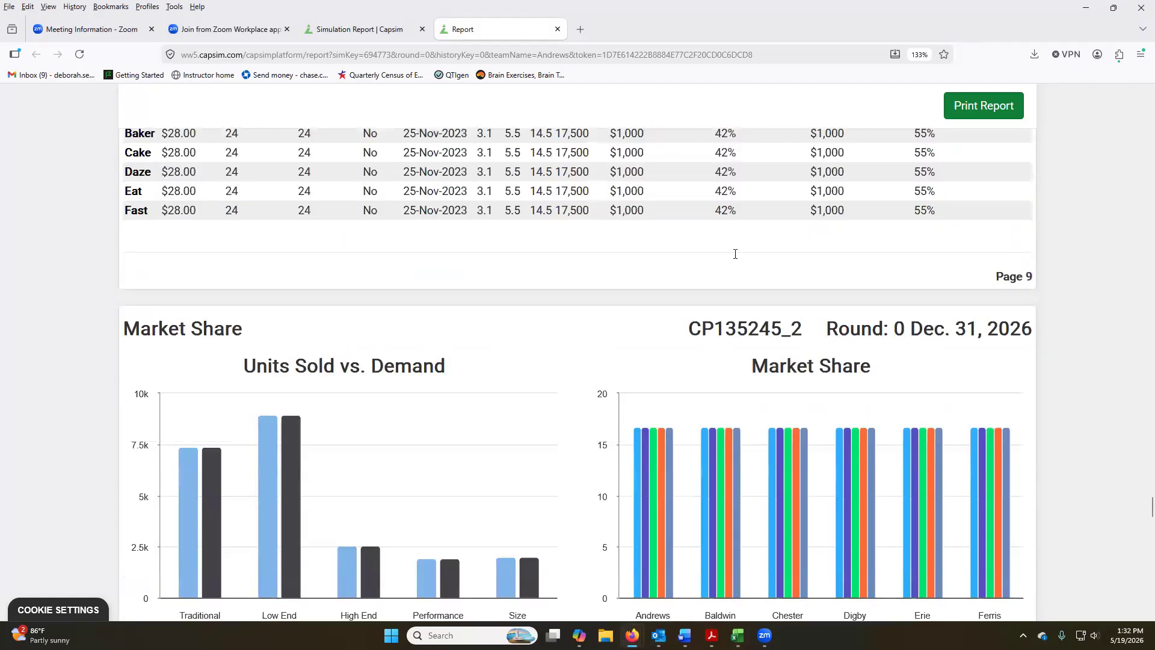
scroll(735, 253, "down", 15)
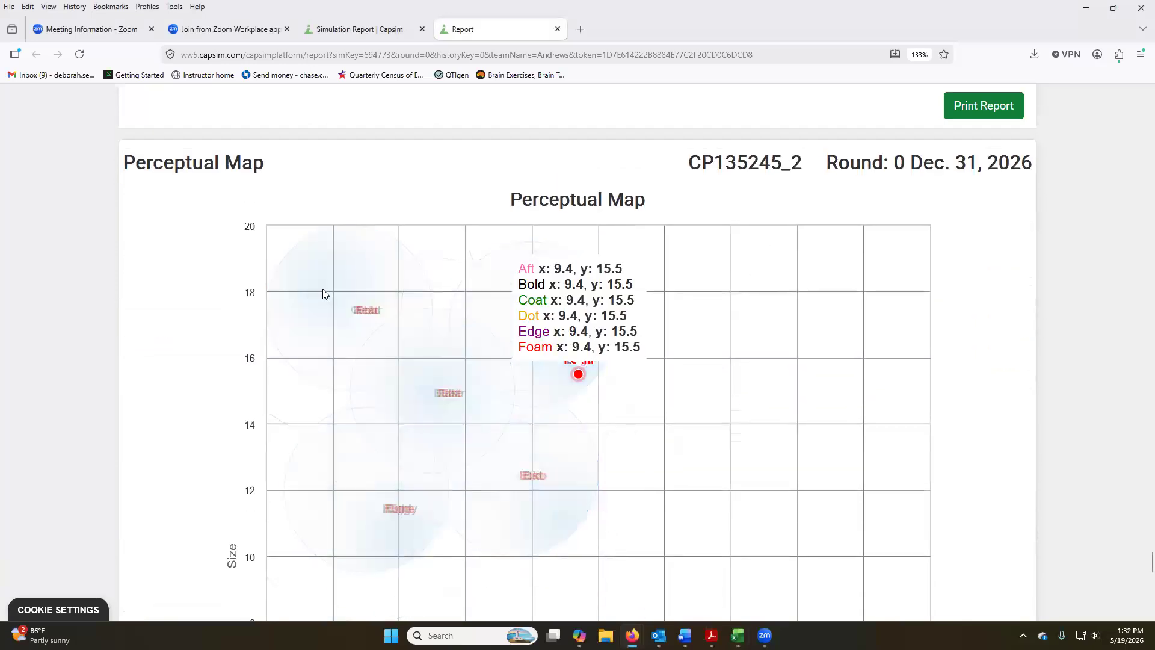
mouse_move(453, 405)
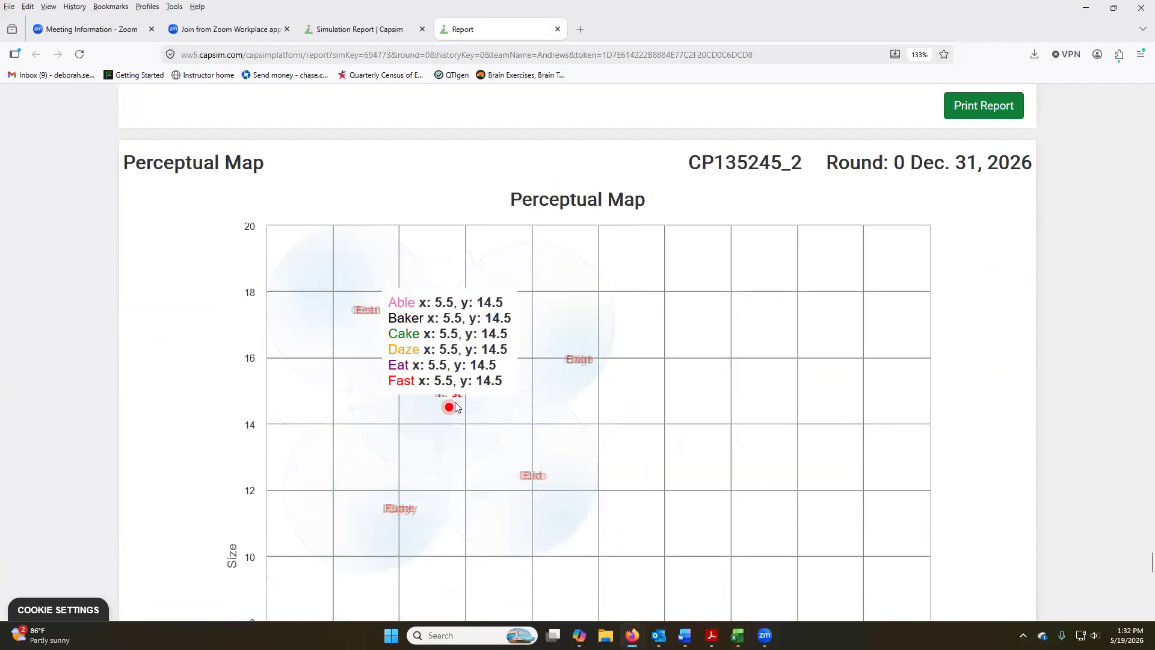
mouse_move(372, 315)
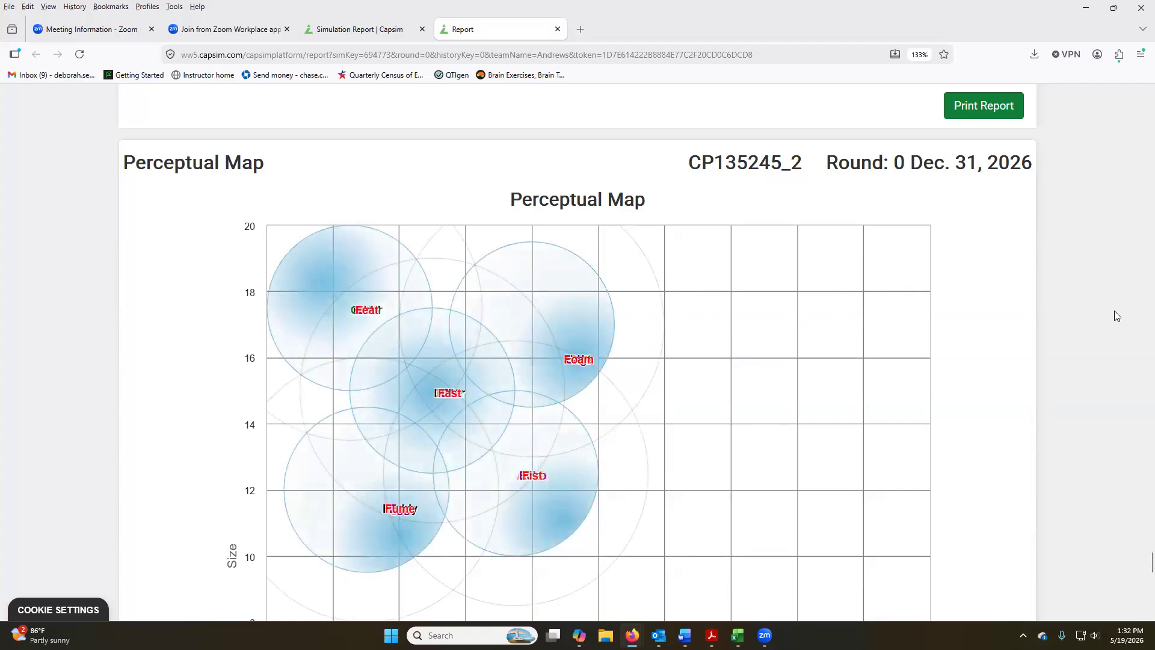
mouse_move(465, 243)
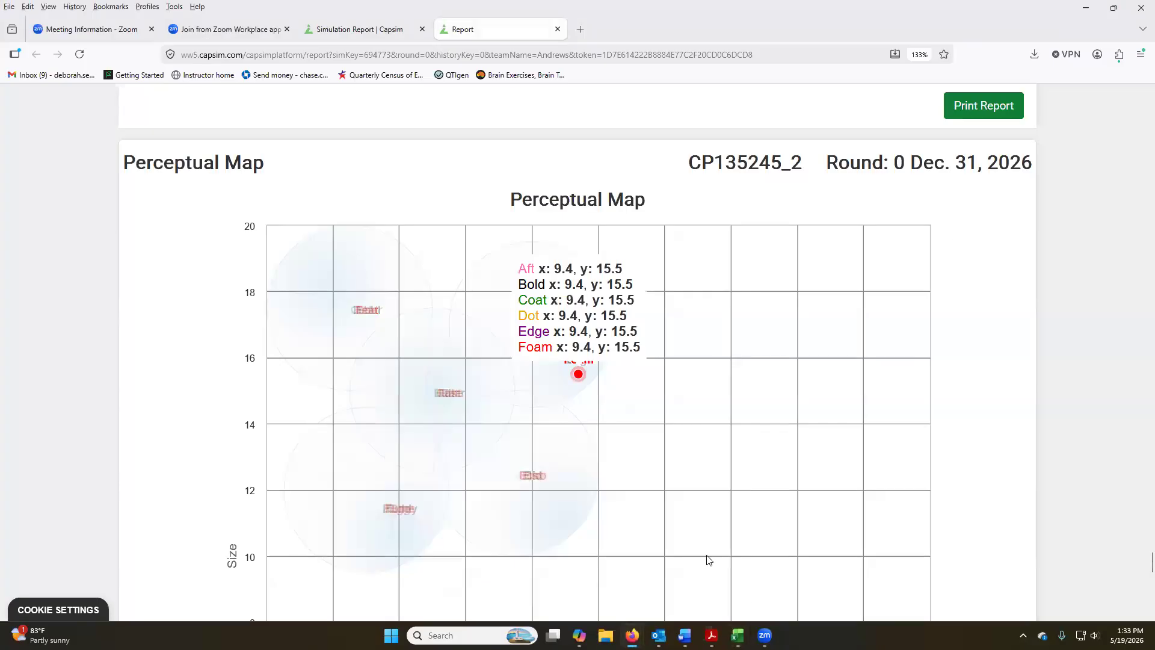
mouse_move(742, 635)
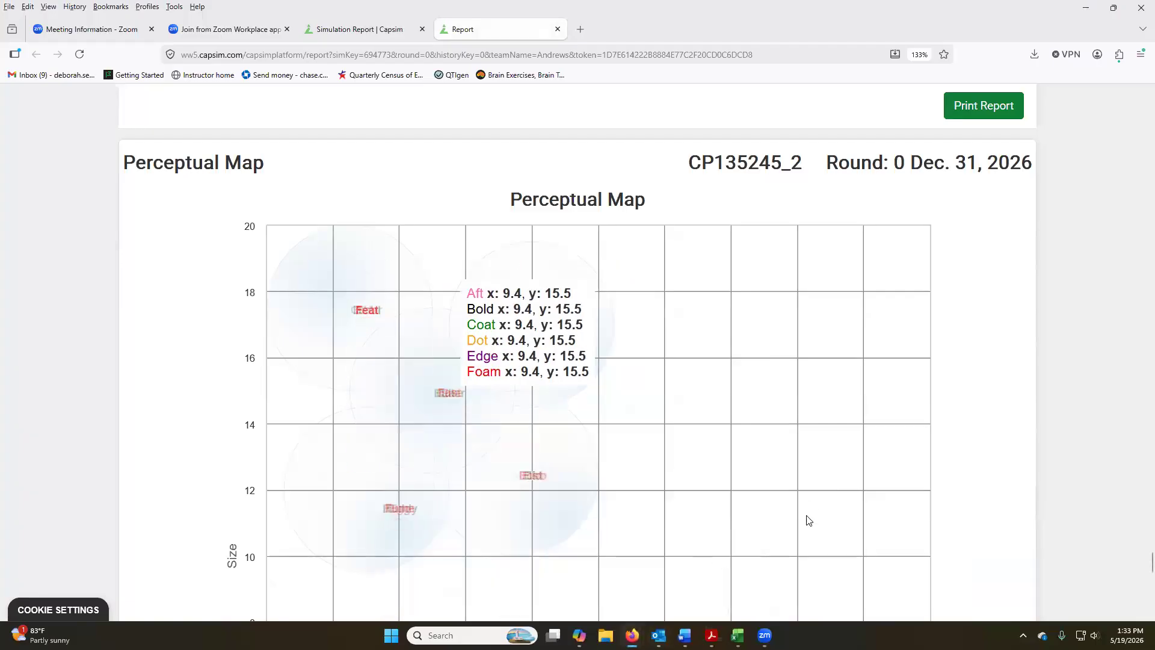
Review each company's performance and size table below the map and return to the actual and potential market share tables.
scroll(868, 503, "down", 10)
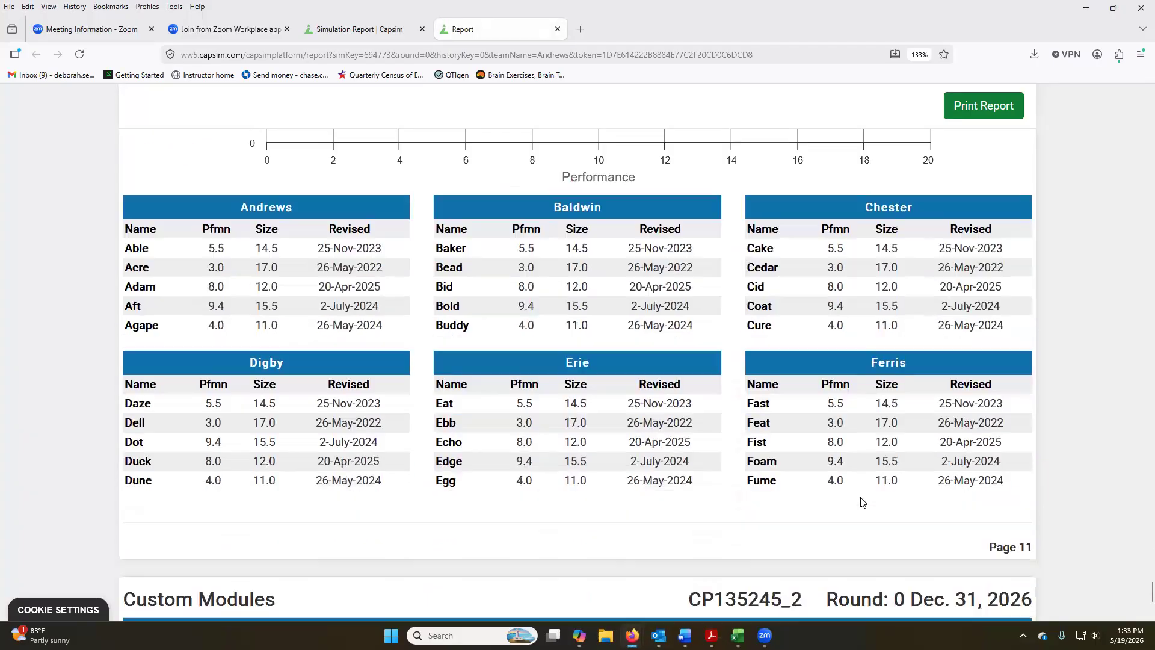
scroll(861, 502, "down", 5)
scroll(878, 493, "up", 20)
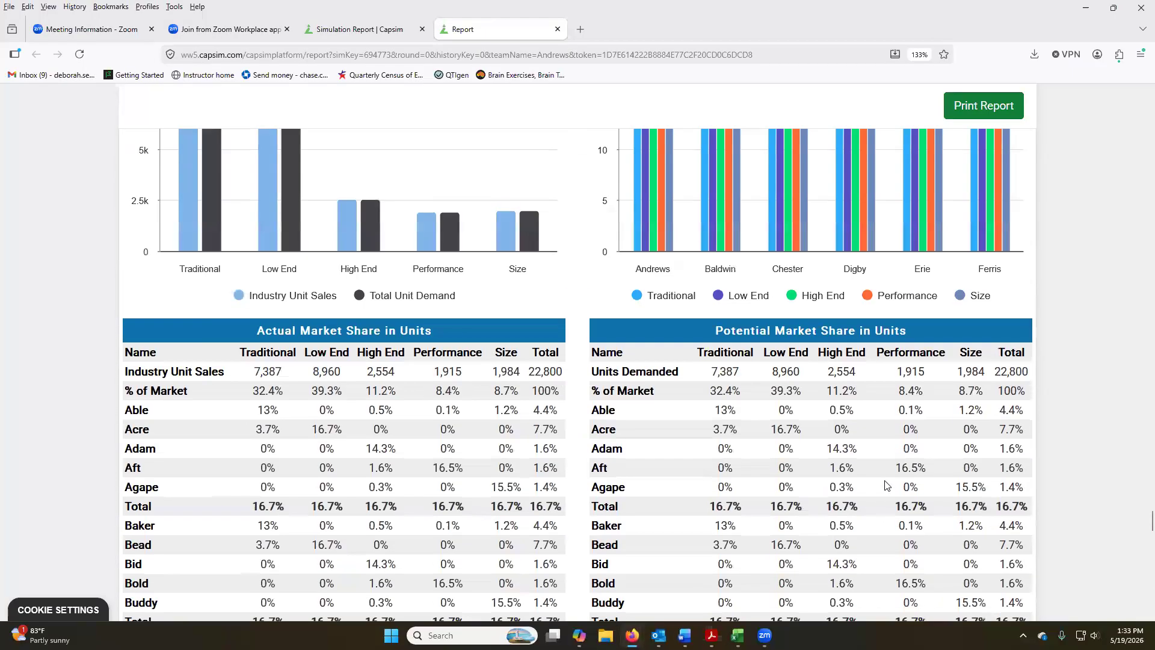
scroll(885, 485, "up", 4)
scroll(885, 485, "down", 5)
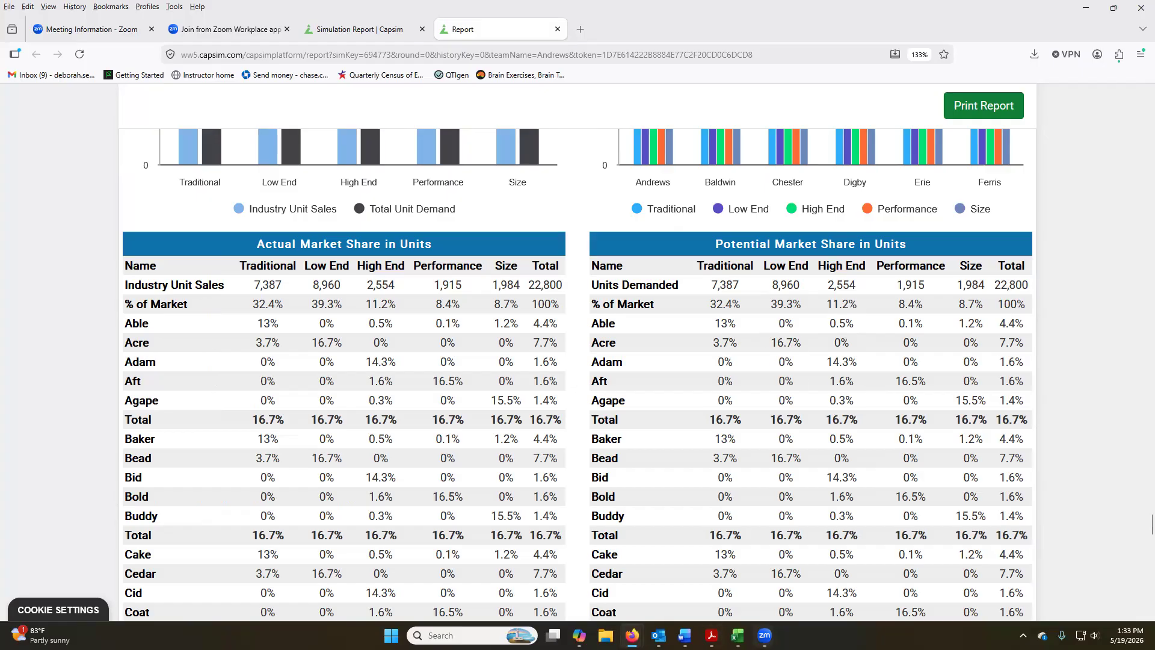
Return to the Excel spreadsheet and set Able's next year market share forecast for R1 to 0.18.
left_click(737, 635)
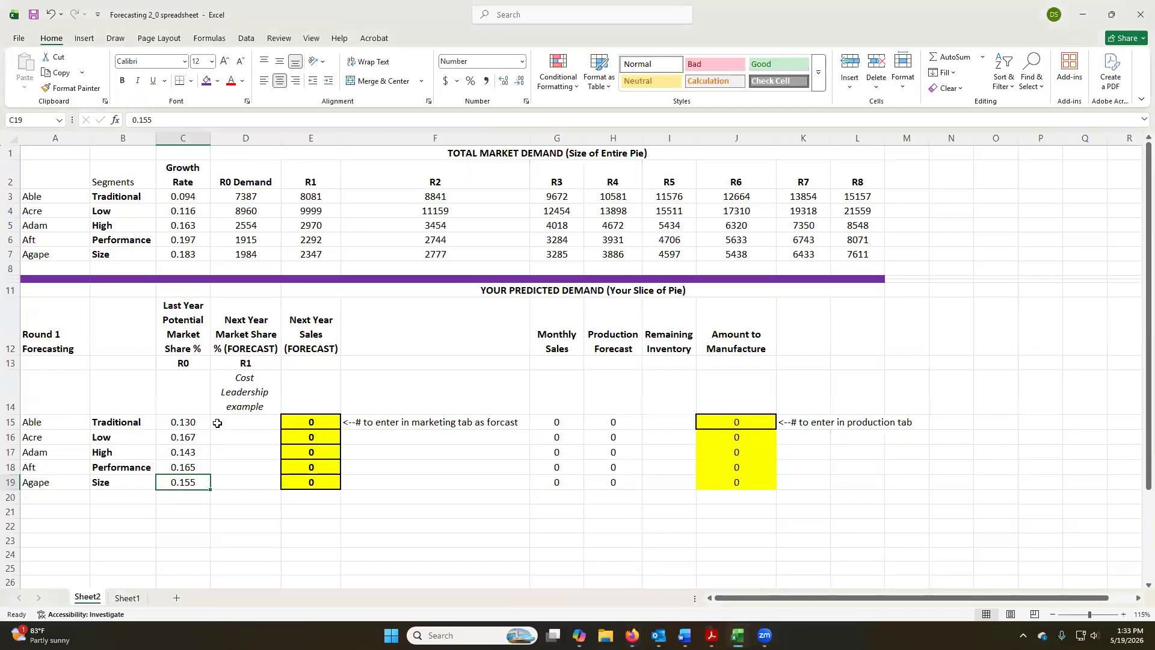
left_click(261, 420)
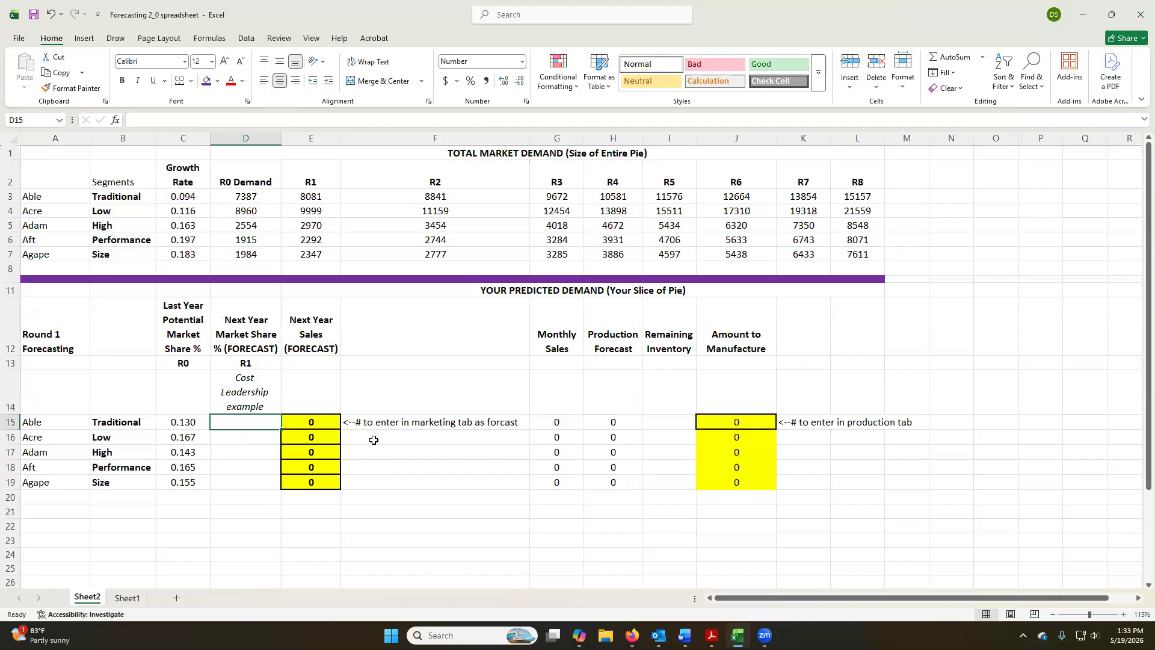
type(".")
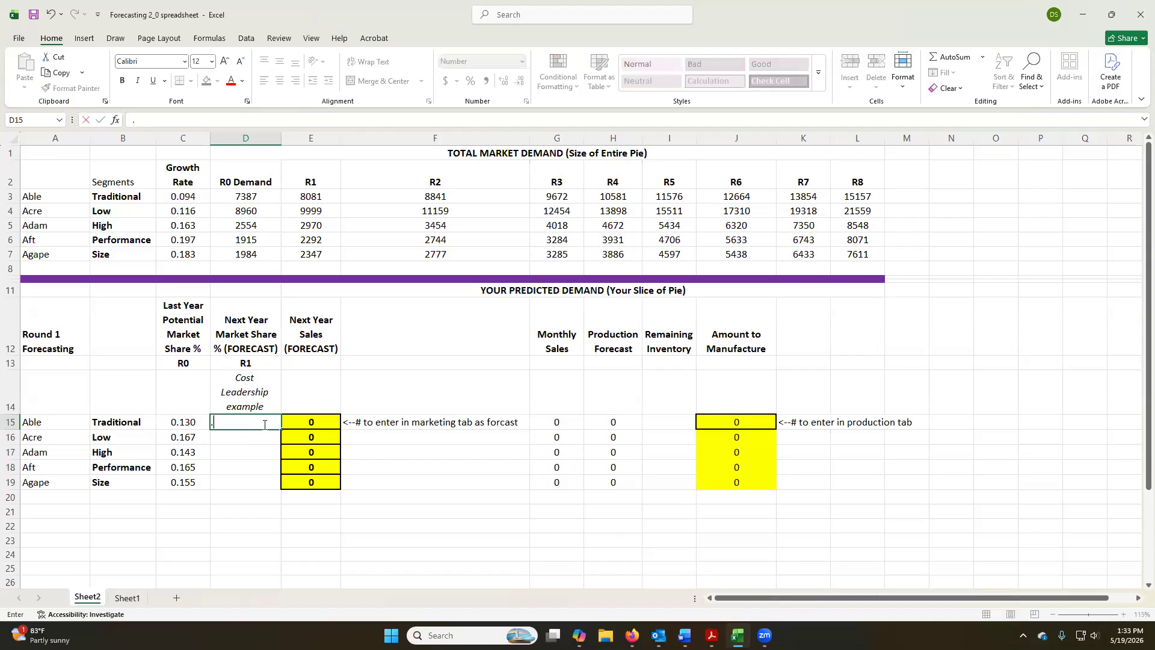
type("14")
key("Return")
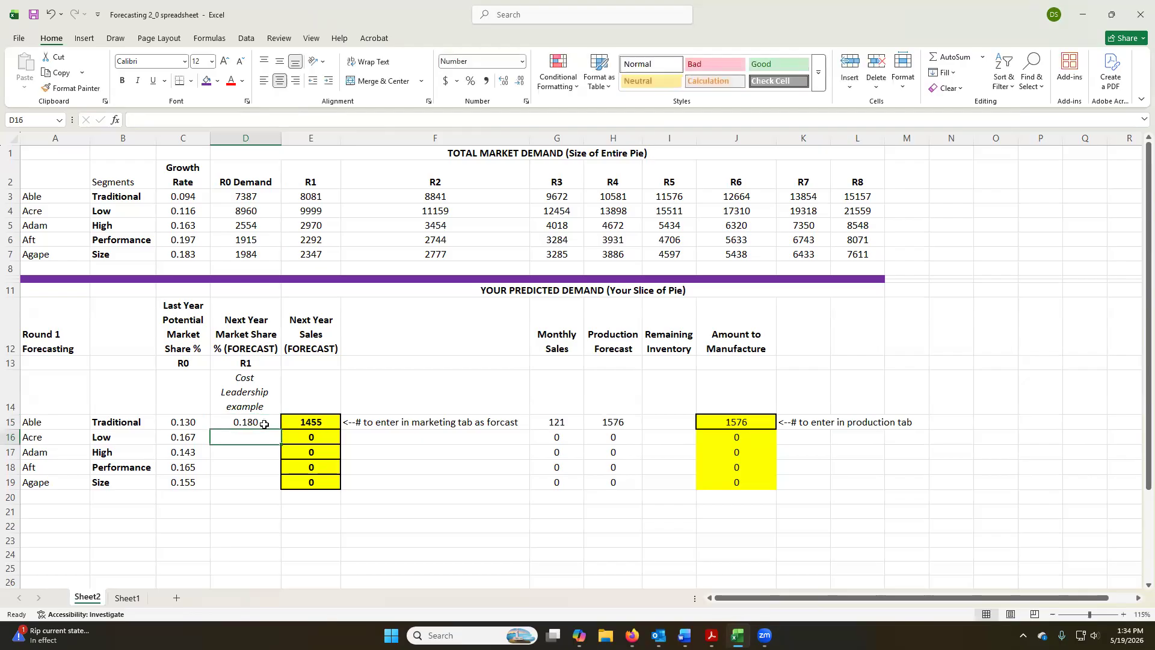
Inspect Able's Next Year Sales forecast formula and the cells it references, leaving the formula as it is.
double_click(308, 421)
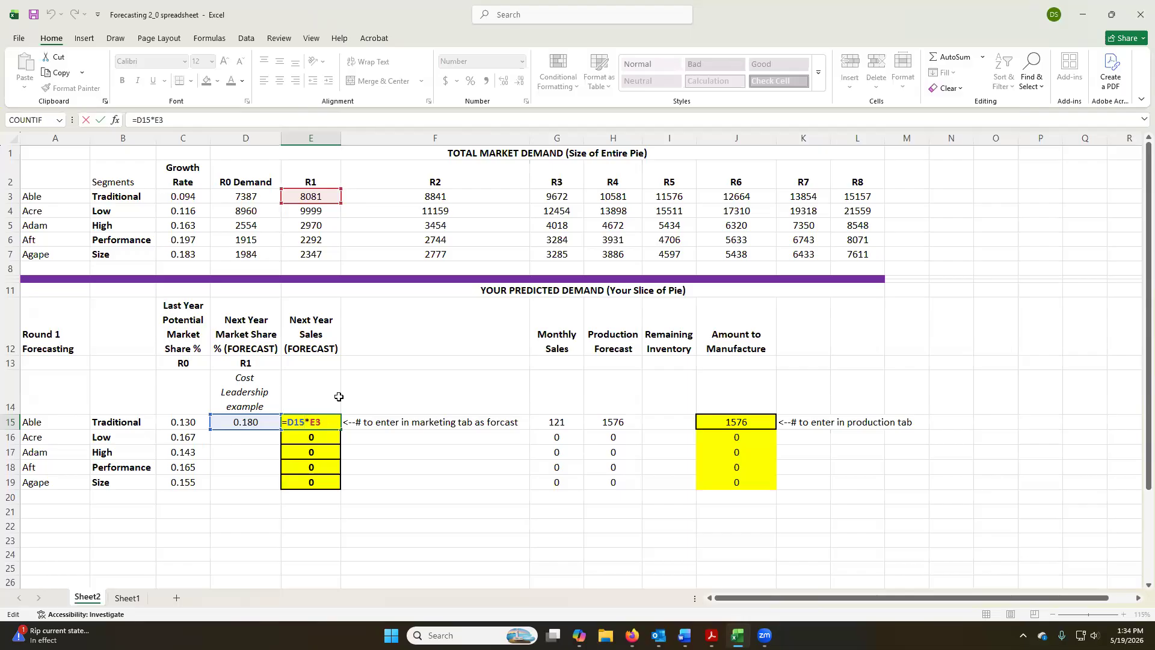
key("Return")
key("Up")
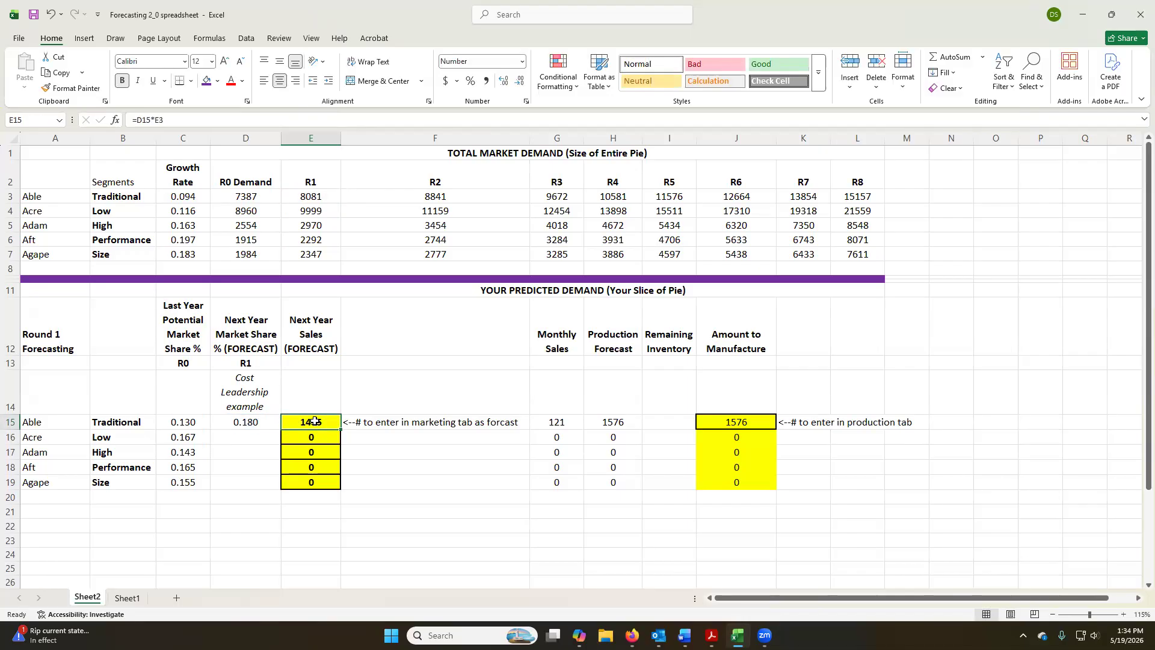
Switch to the browser, enter the Capstone simulation, dismiss the welcome message and open the Marketing decisions.
key("alt+Tab")
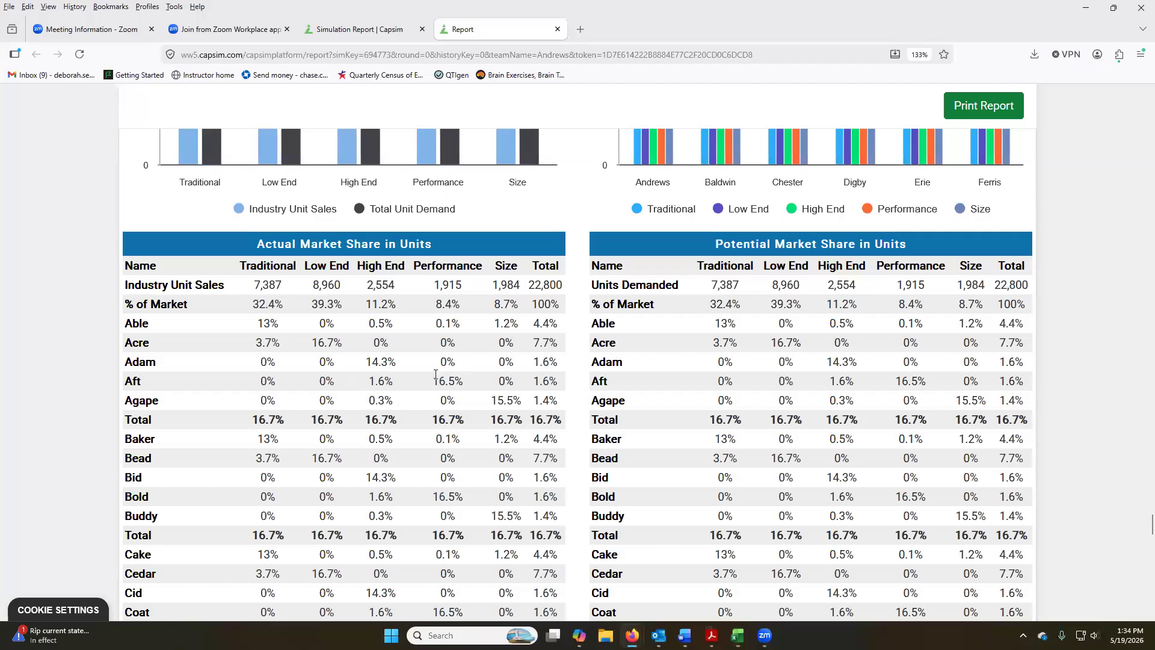
left_click(363, 32)
left_click(48, 227)
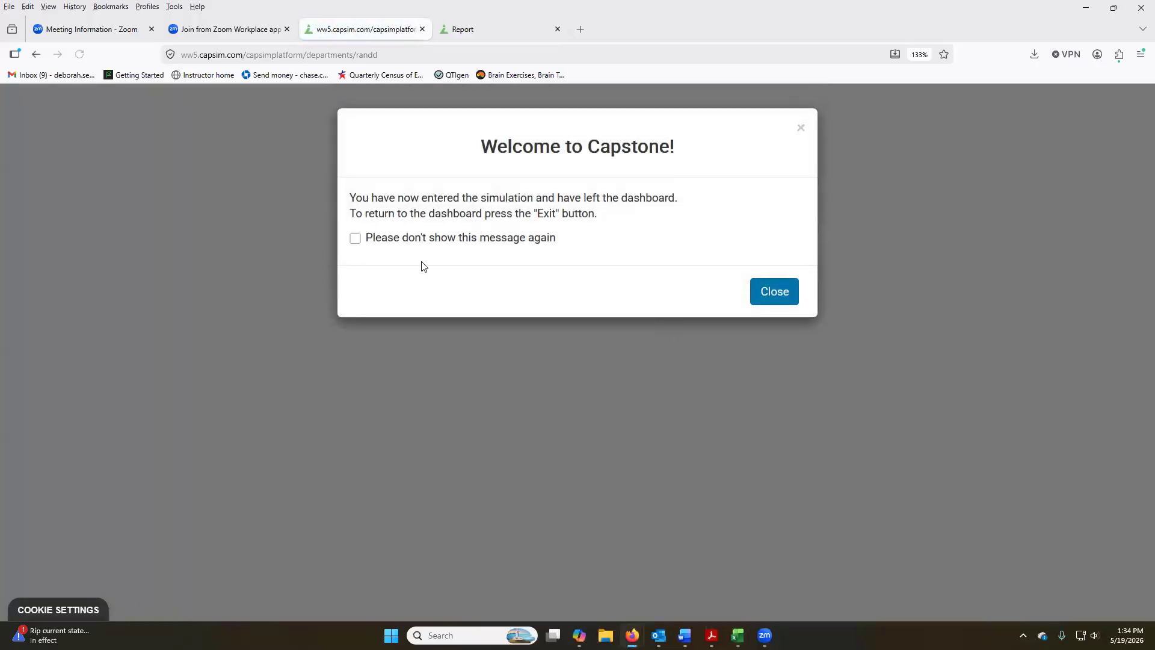
left_click(794, 298)
left_click(550, 104)
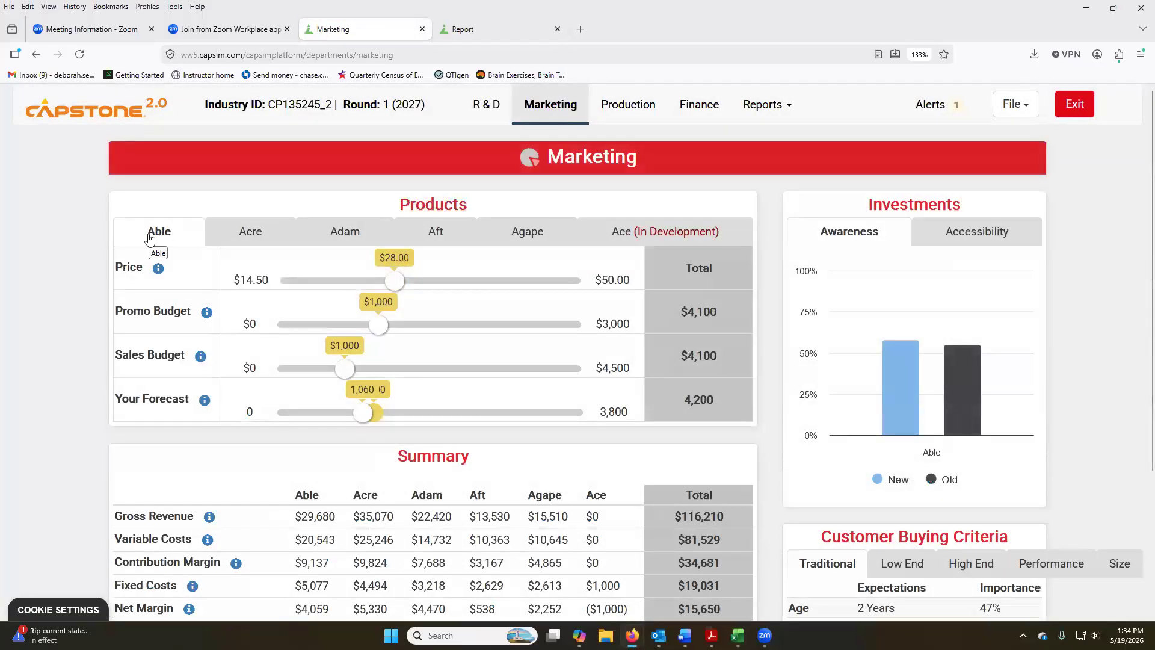
Check Able's Next Year Sales forecast in the Excel spreadsheet, then set Able's marketing forecast to 1,460 in Capstone.
key("alt+Tab")
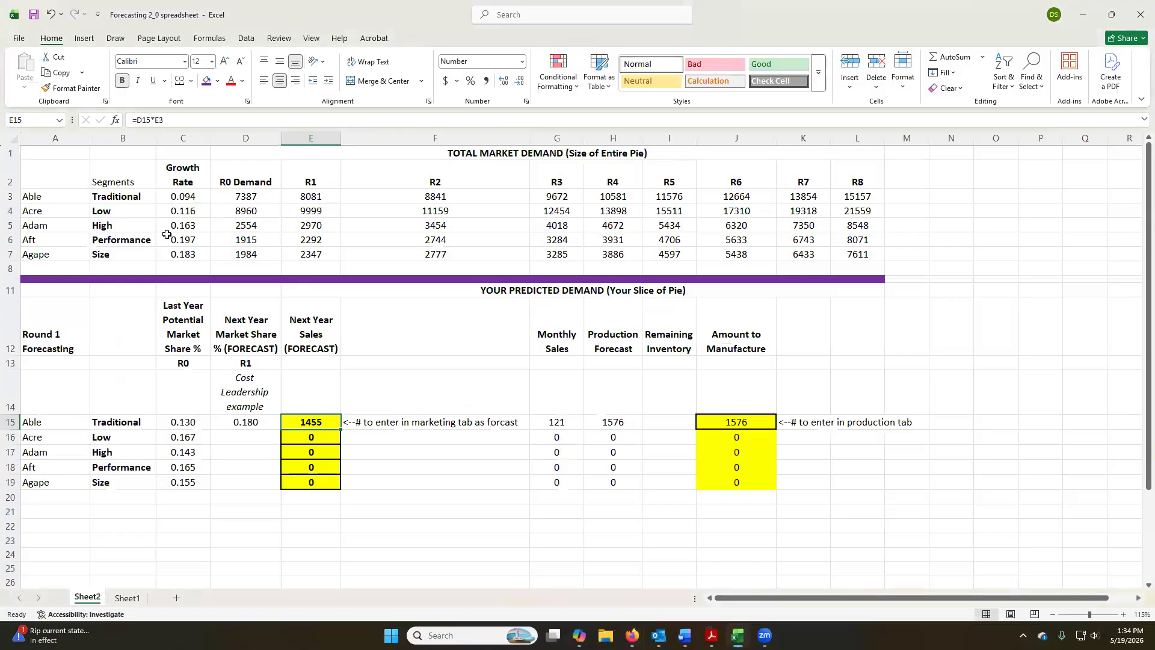
key("alt+Tab")
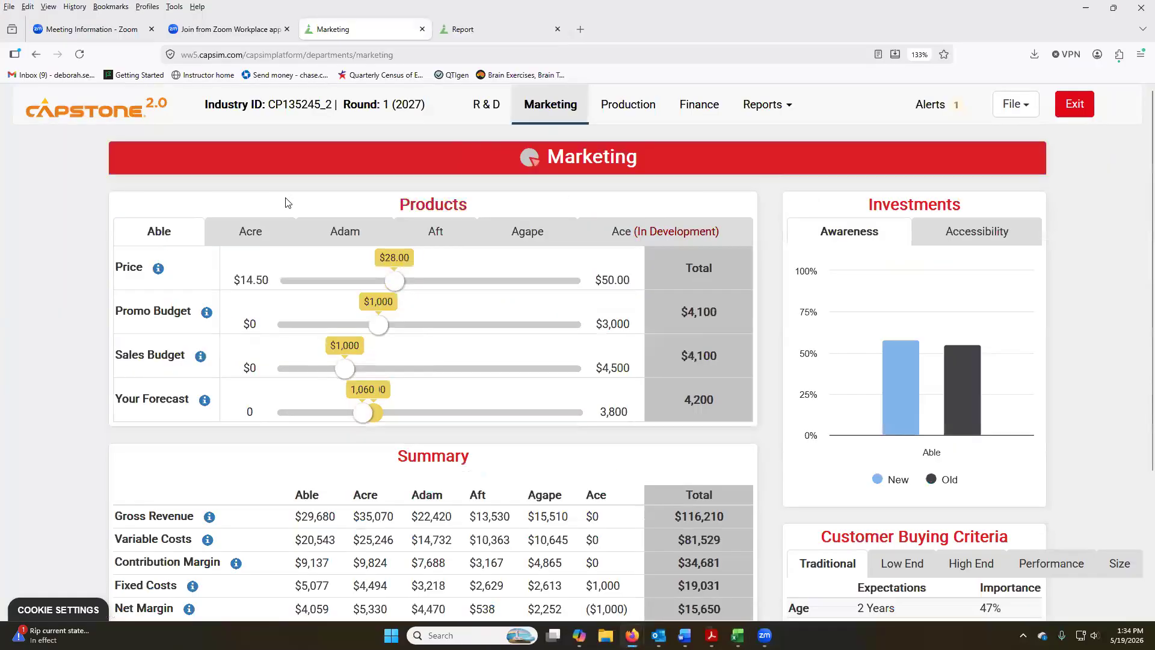
key("alt+Tab")
key("alt+Tab")
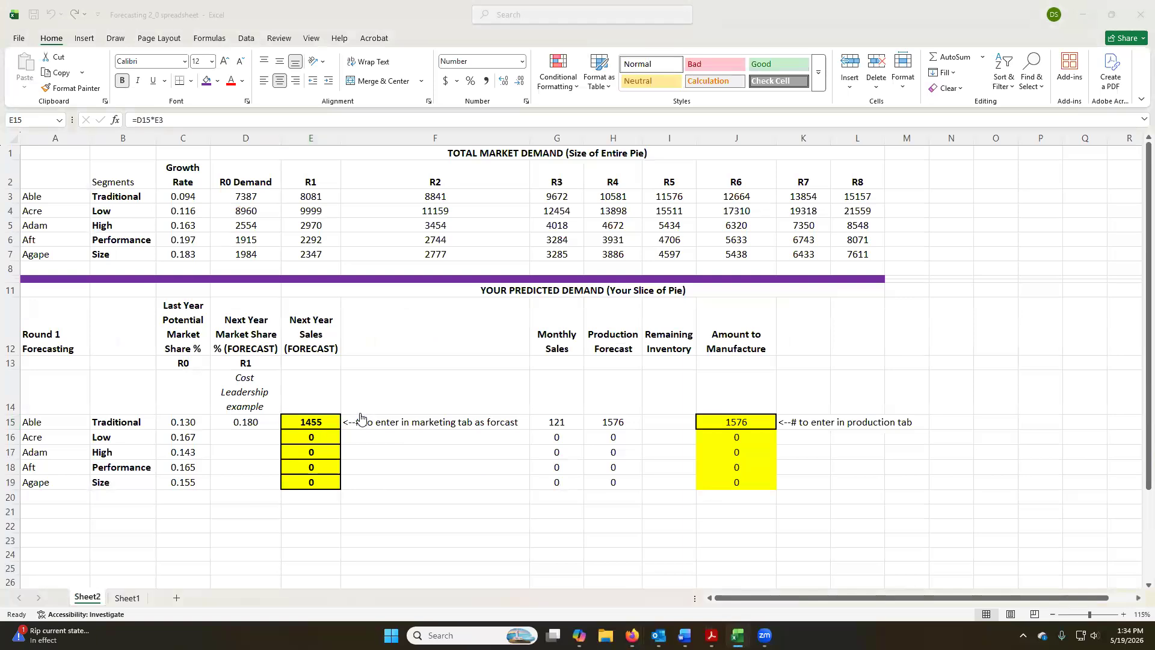
left_click(430, 414)
left_click_drag(429, 414, 395, 411)
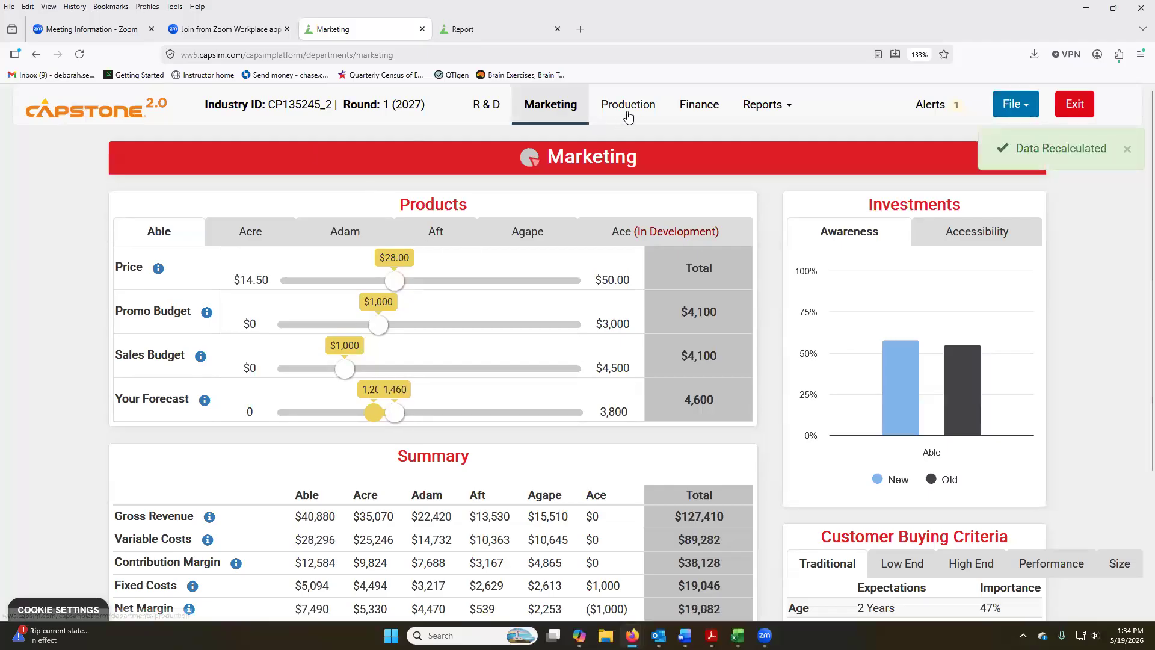
Look up Able's inventory on hand in the Production decisions and enter 189 as its Remaining Inventory in the Excel spreadsheet.
left_click(626, 109)
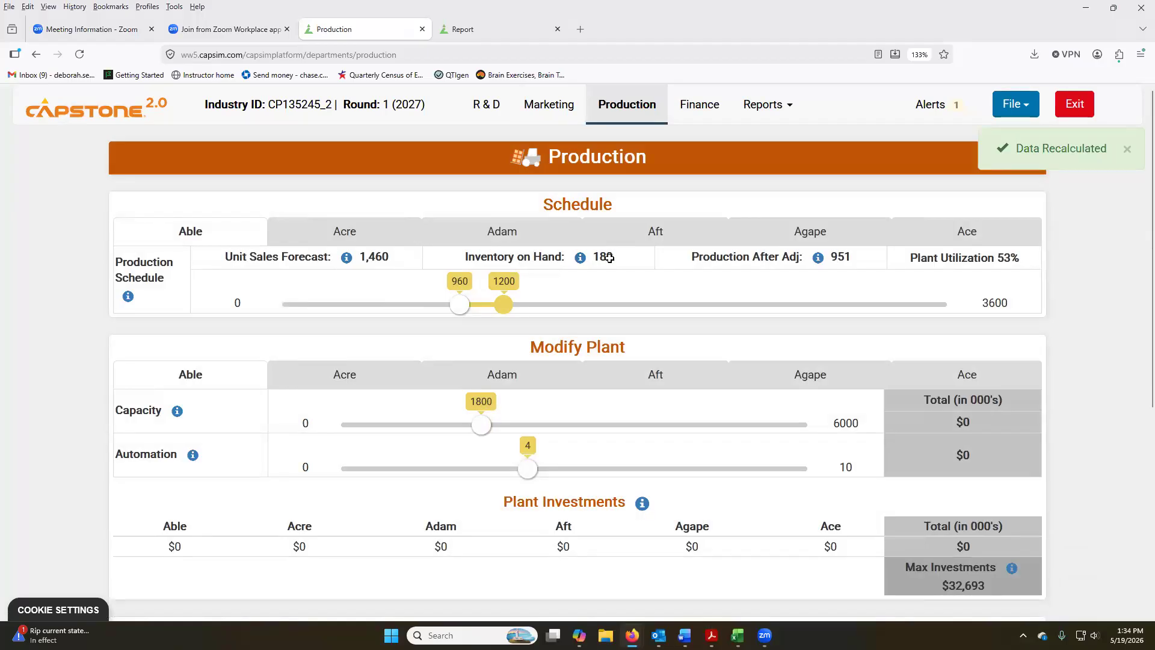
key("alt+Tab")
left_click(679, 424)
type("189")
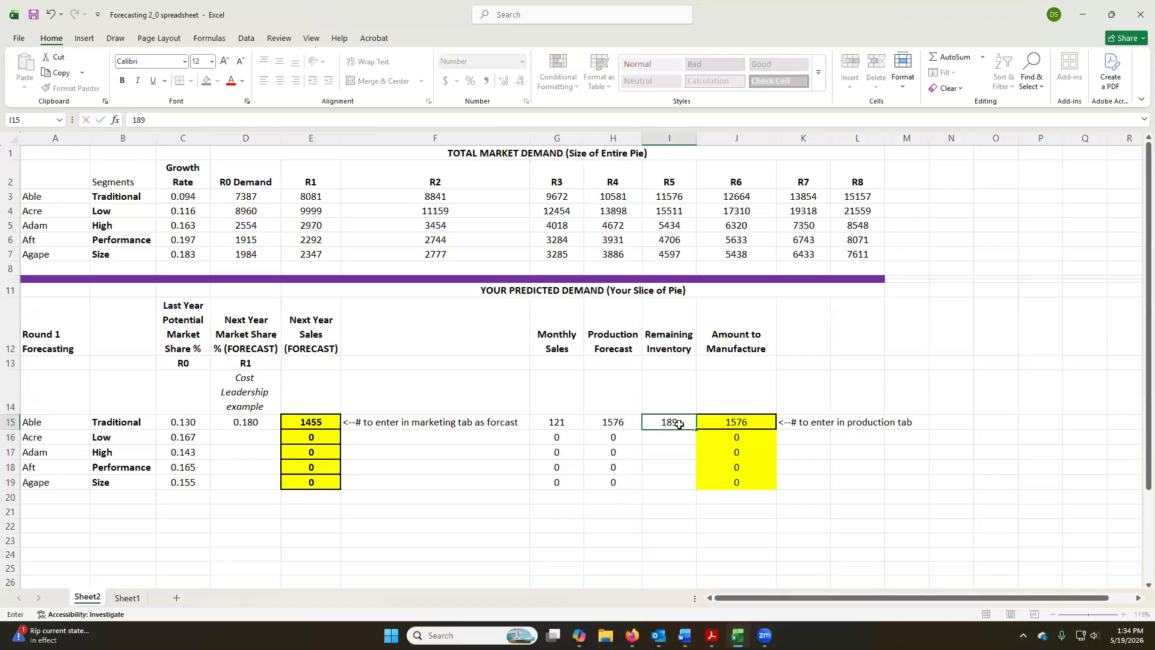
key("Return")
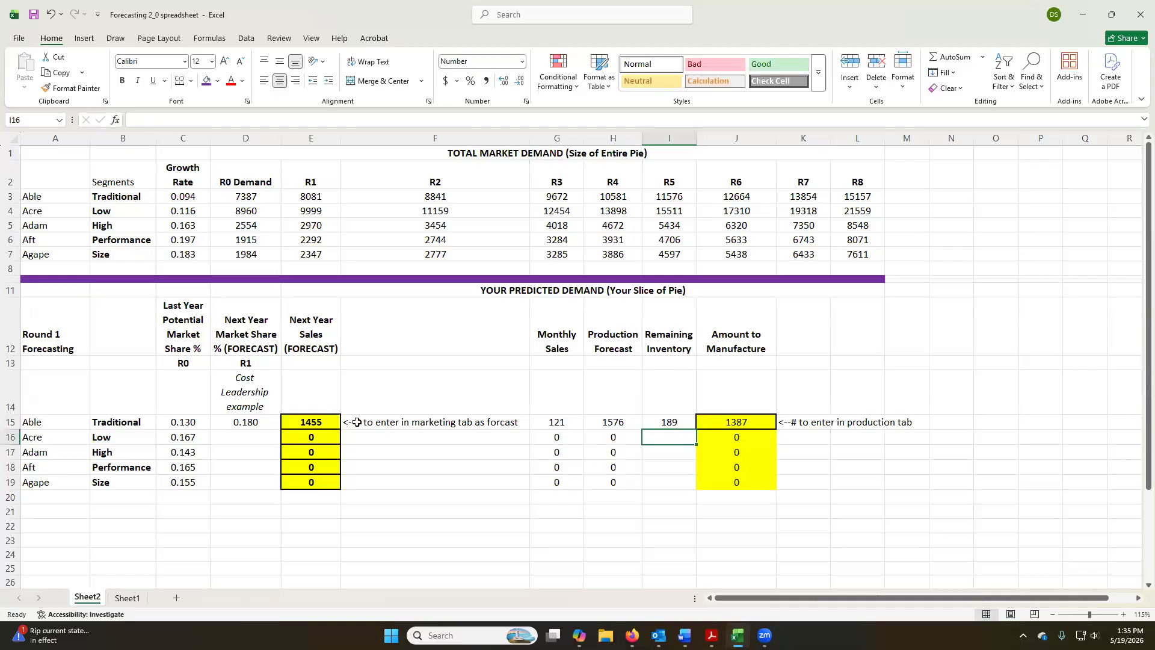
Inspect Able's Next Year Sales, Monthly Sales, Production Forecast and Amount to Manufacture formulas, leaving them as they are.
left_click(315, 426)
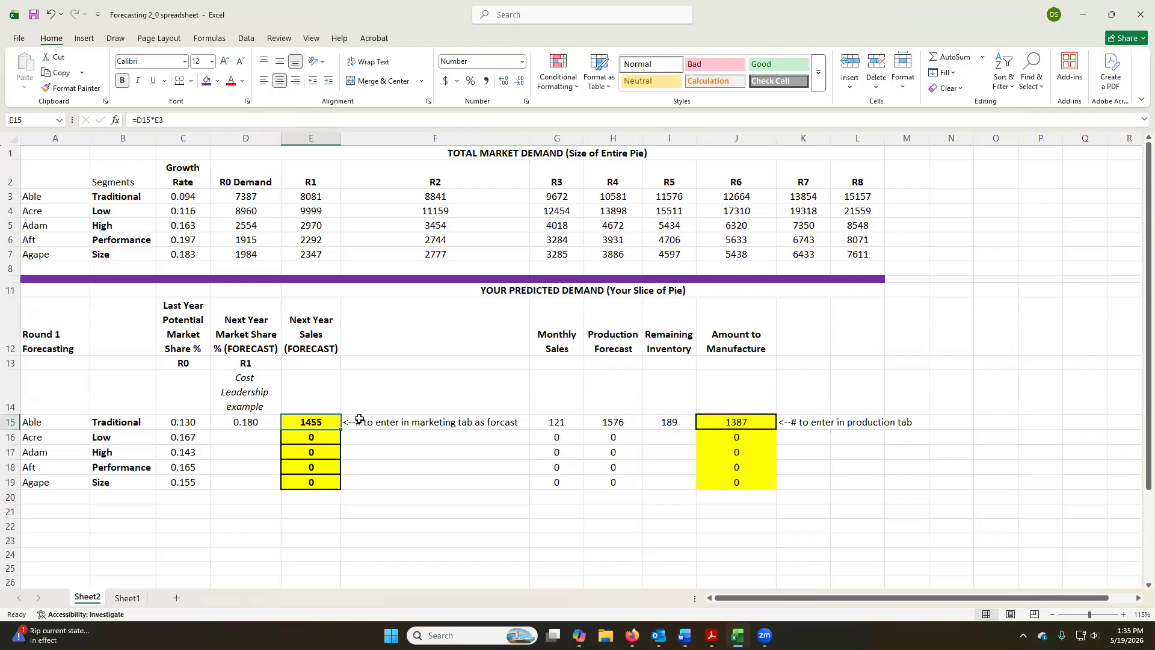
double_click(572, 421)
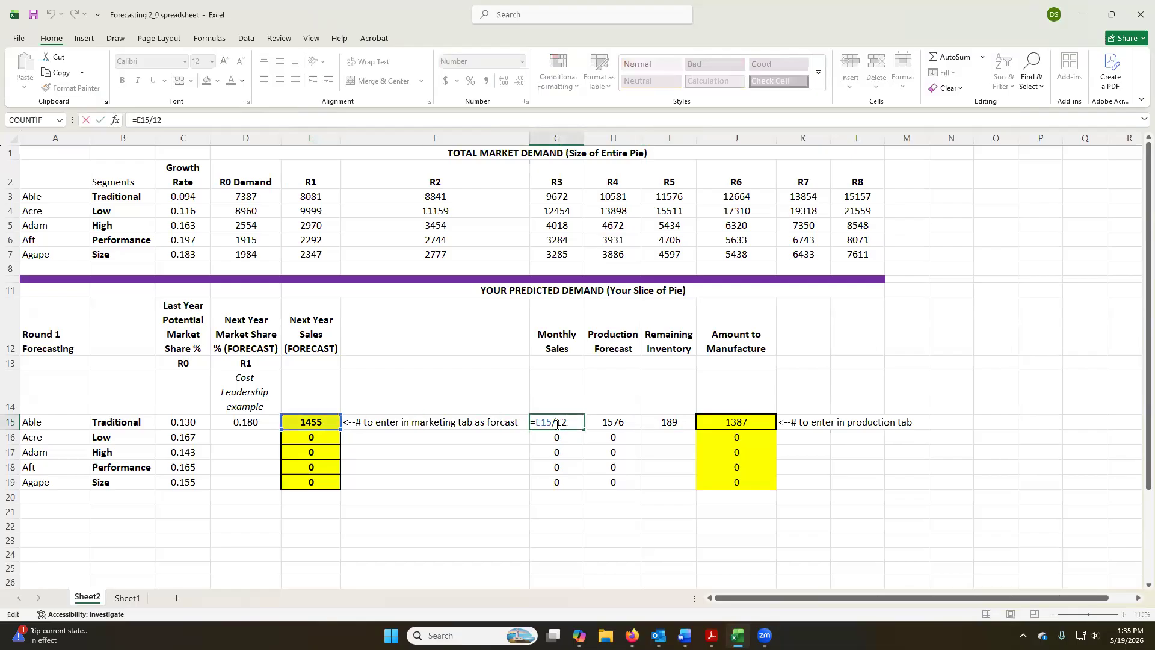
key("Escape")
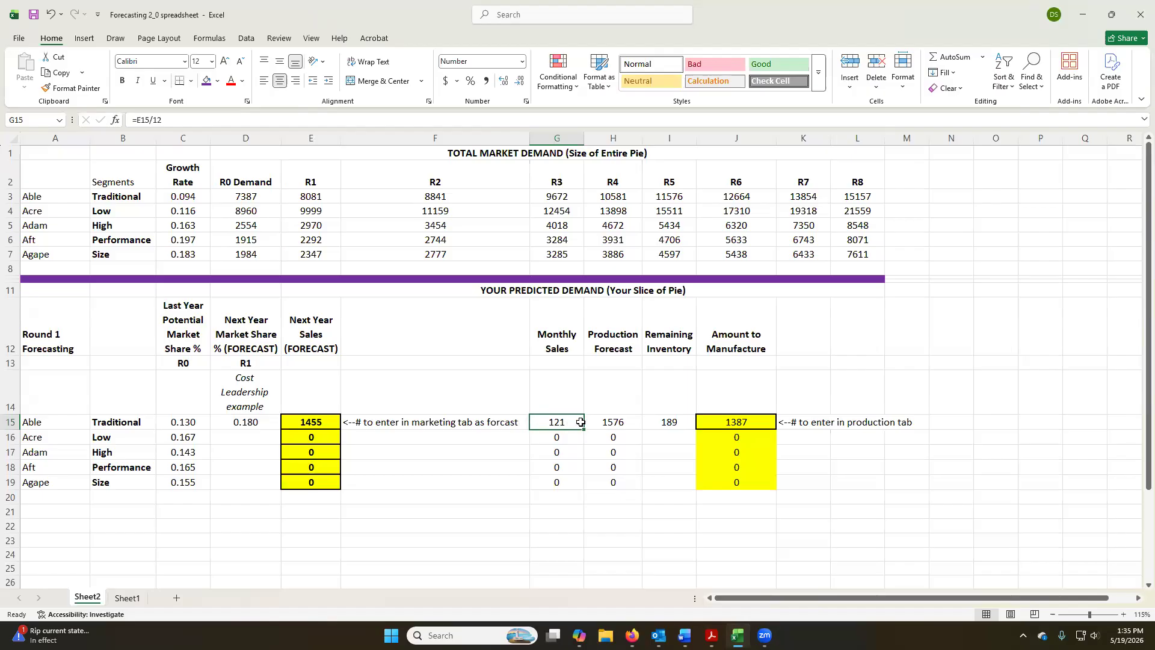
left_click(628, 422)
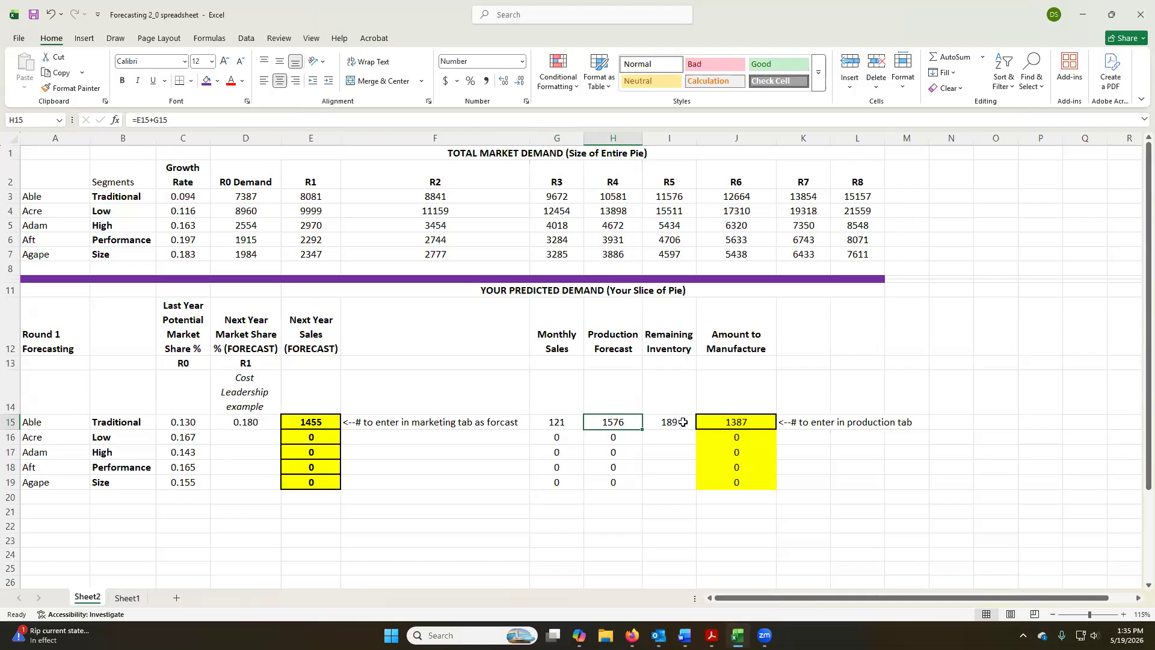
left_click(762, 420)
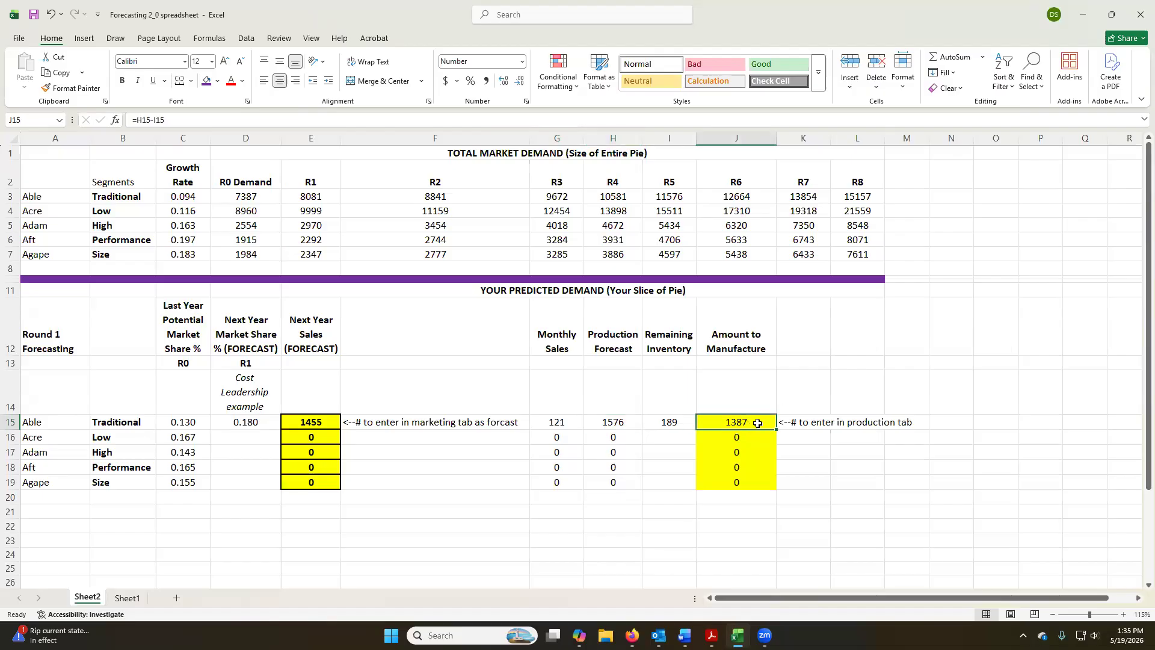
Switch to Capstone in the browser and set Able's production schedule to 1400 units.
key("alt+Tab")
left_click_drag(464, 303, 539, 307)
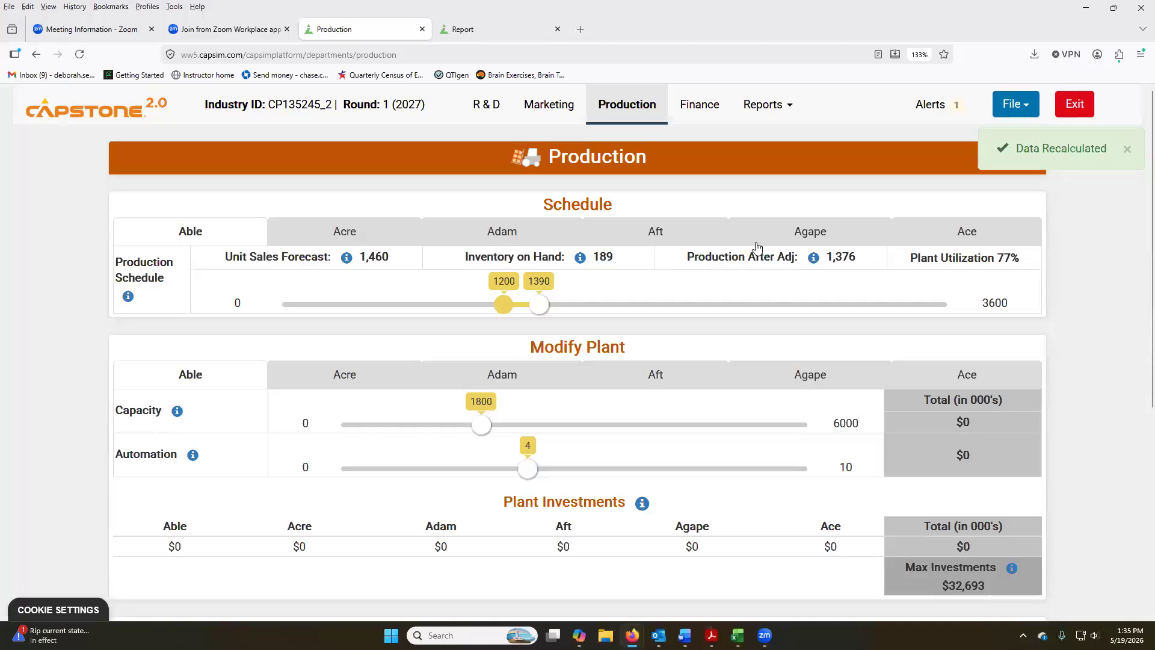
left_click(545, 310)
left_click_drag(543, 309, 540, 309)
Return to the Excel spreadsheet and set Acre's next year market share forecast for R1 to 0.22.
key("alt+Tab")
left_click(241, 436)
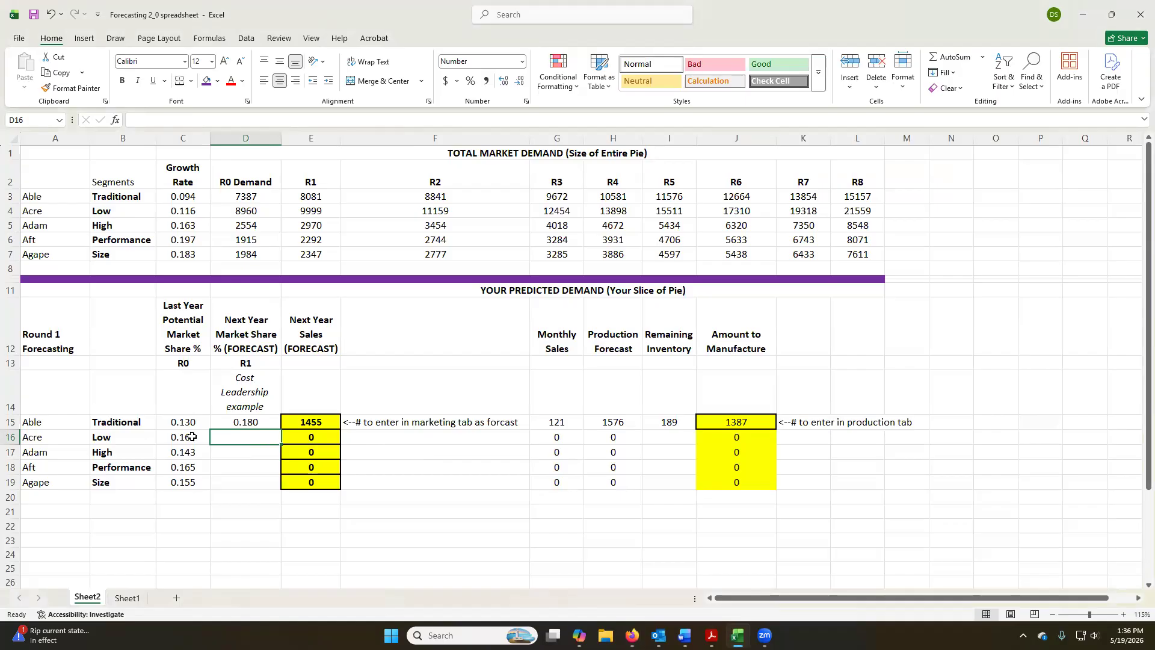
type(".21")
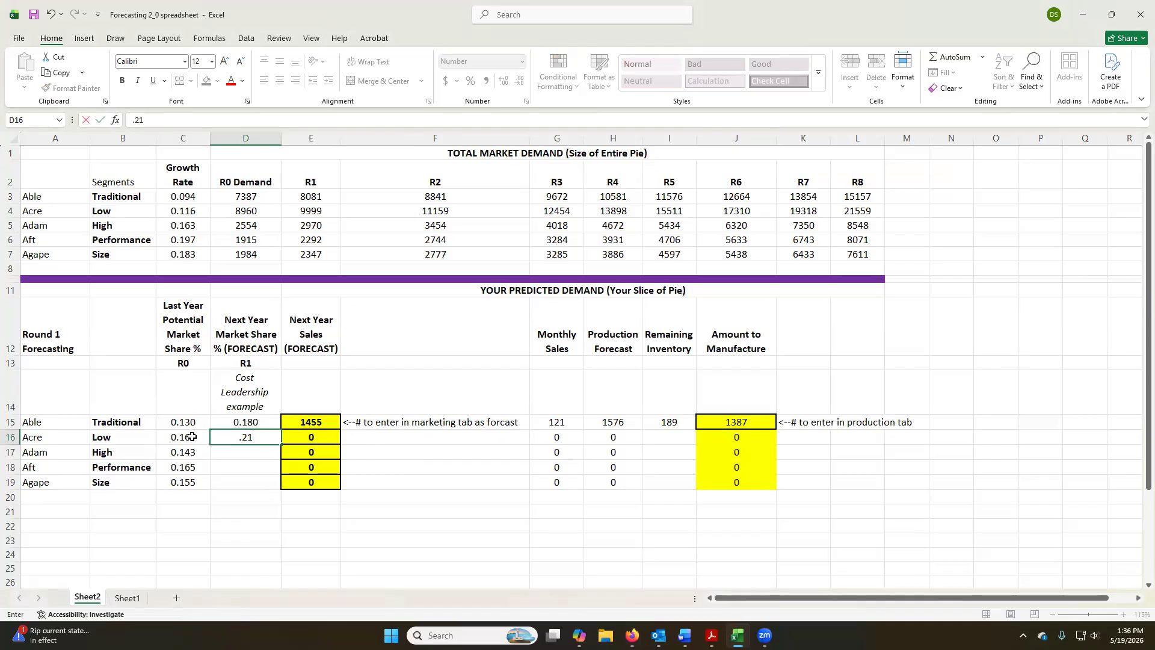
type("22")
key("Return")
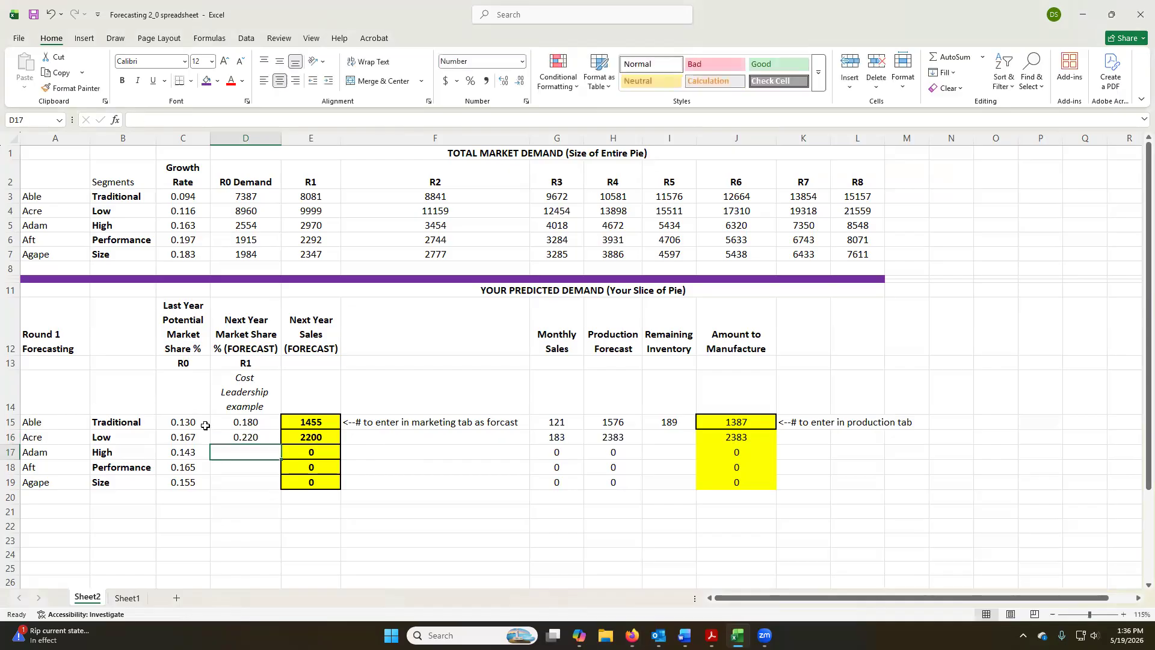
Inspect Acre's Next Year Sales formula =D16*E4 and its referenced cells, keeping the formula as it is.
left_click(324, 436)
type("=D16*")
left_click(327, 210)
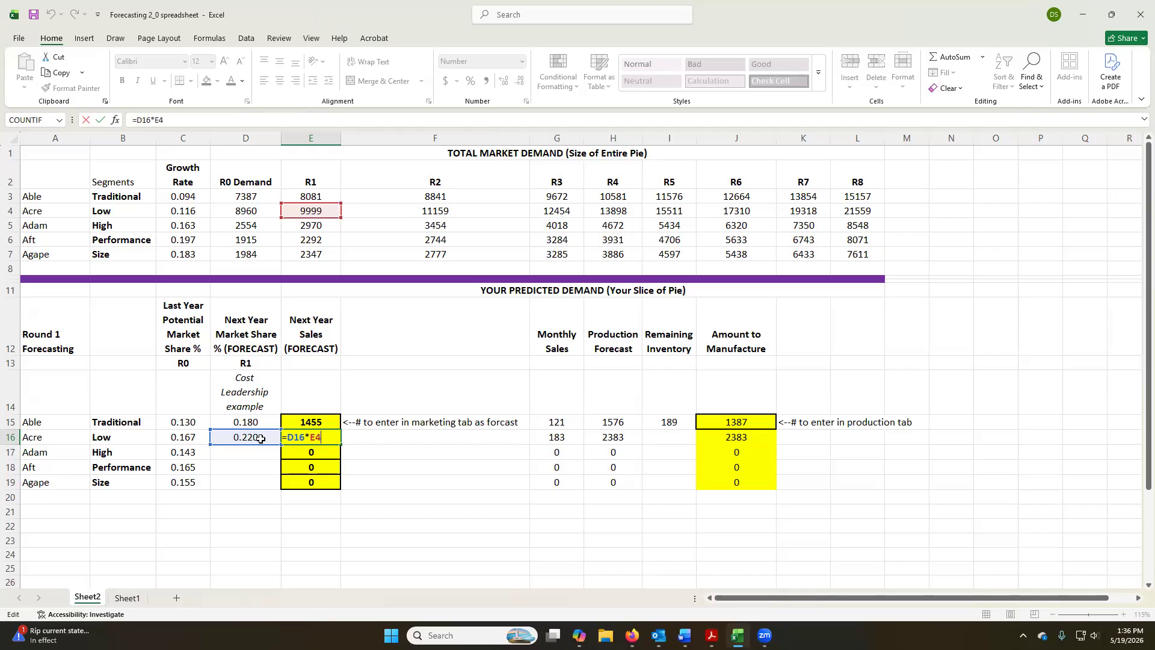
key("ctrl+Return")
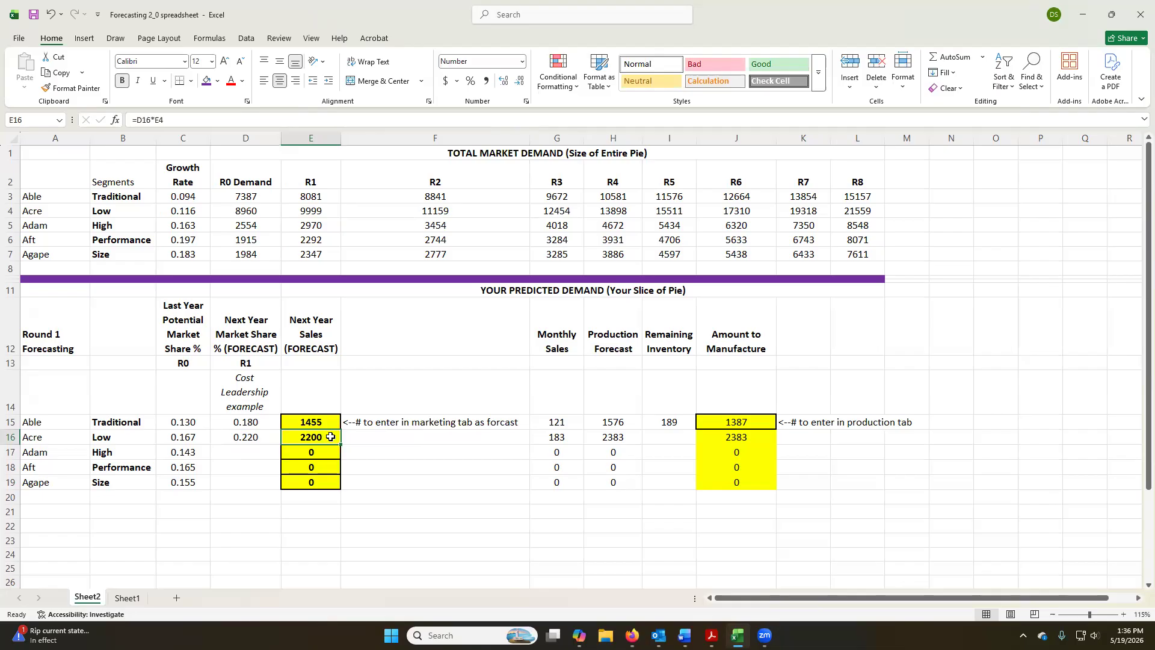
Switch to Capstone's Marketing decisions in the browser and set Acre's forecast to 2,200.
key("alt+Tab")
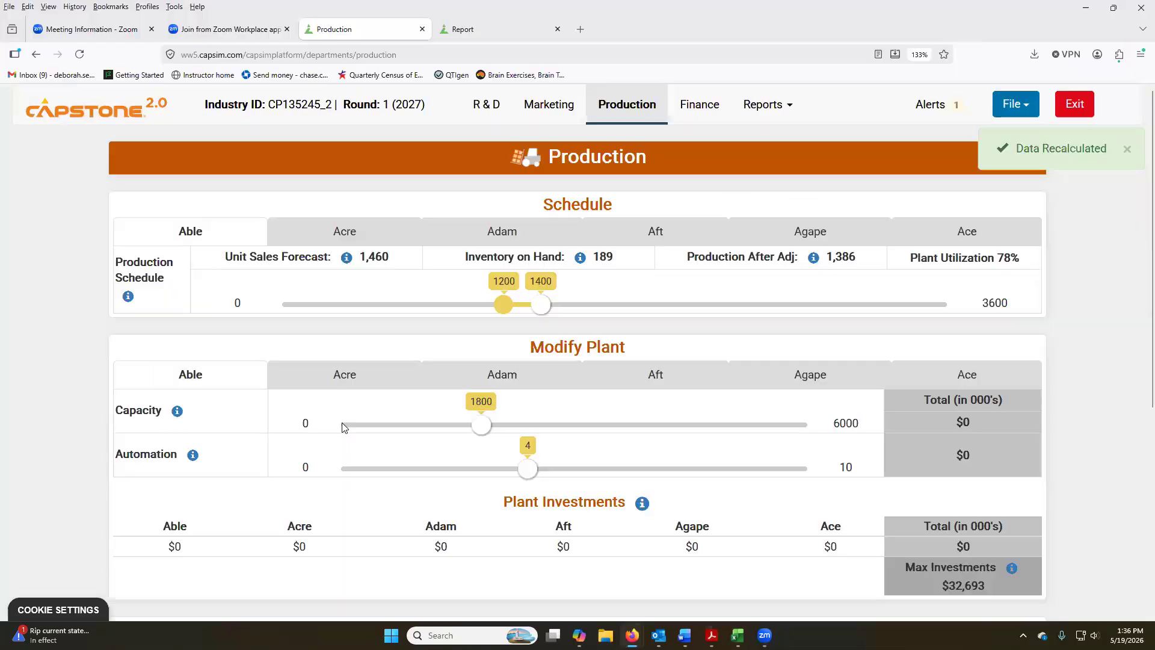
left_click(544, 107)
left_click(253, 233)
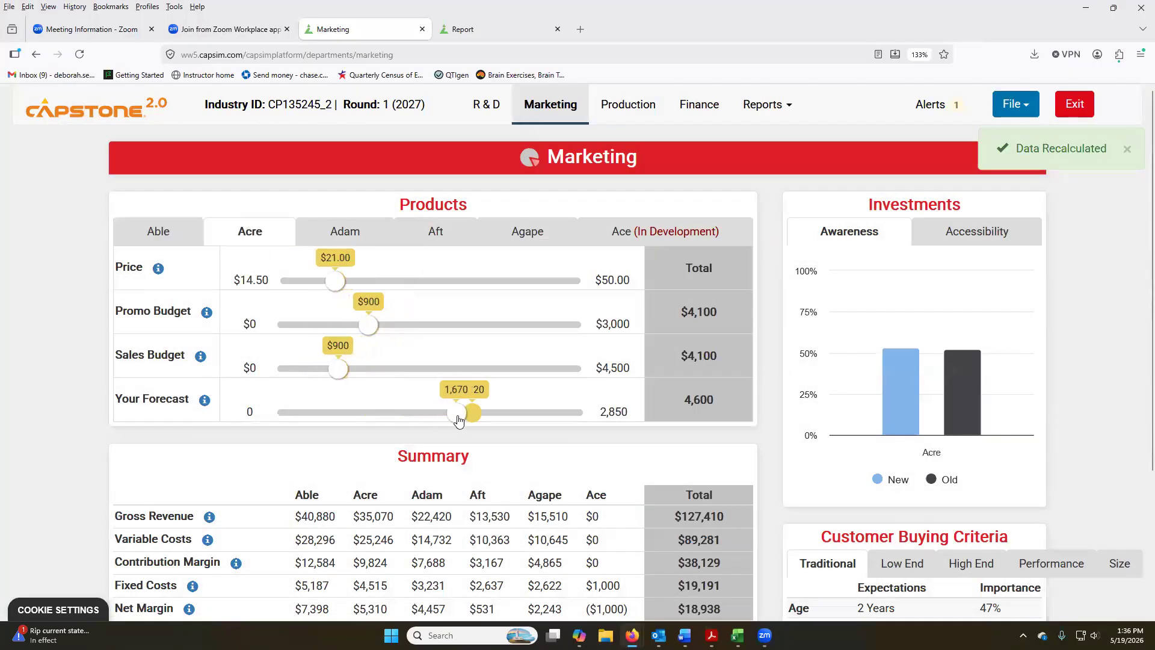
left_click(494, 414)
left_click_drag(496, 418, 513, 419)
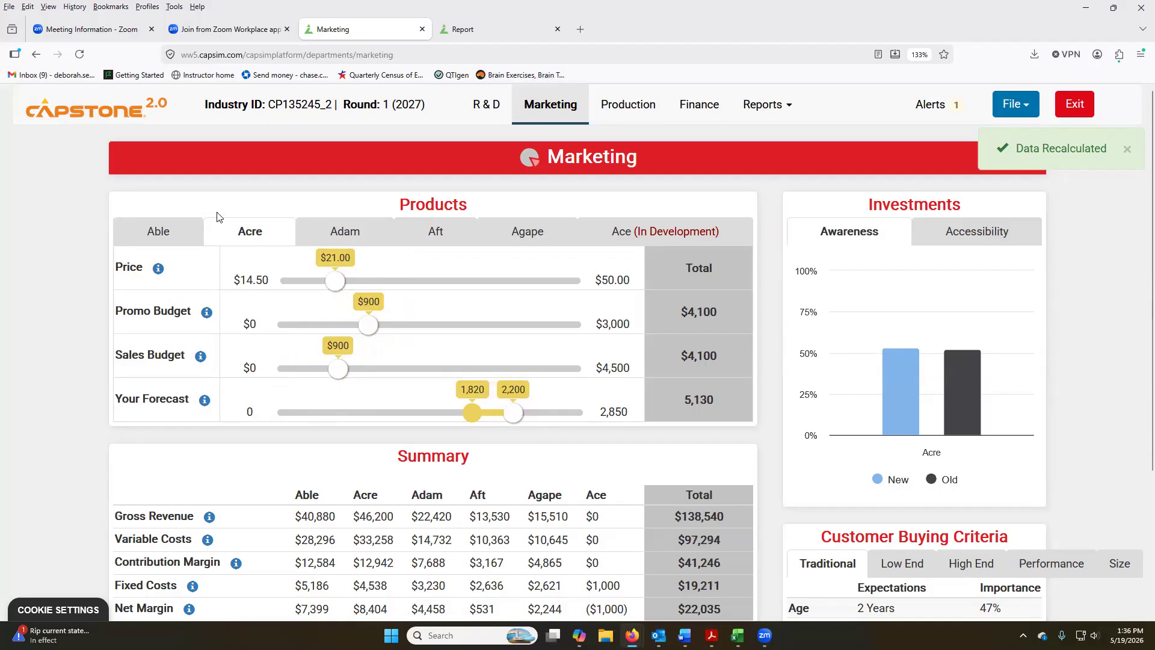
Look up Acre's inventory on hand in the Production decisions and enter 39 as its Remaining Inventory in the Excel spreadsheet.
left_click(633, 110)
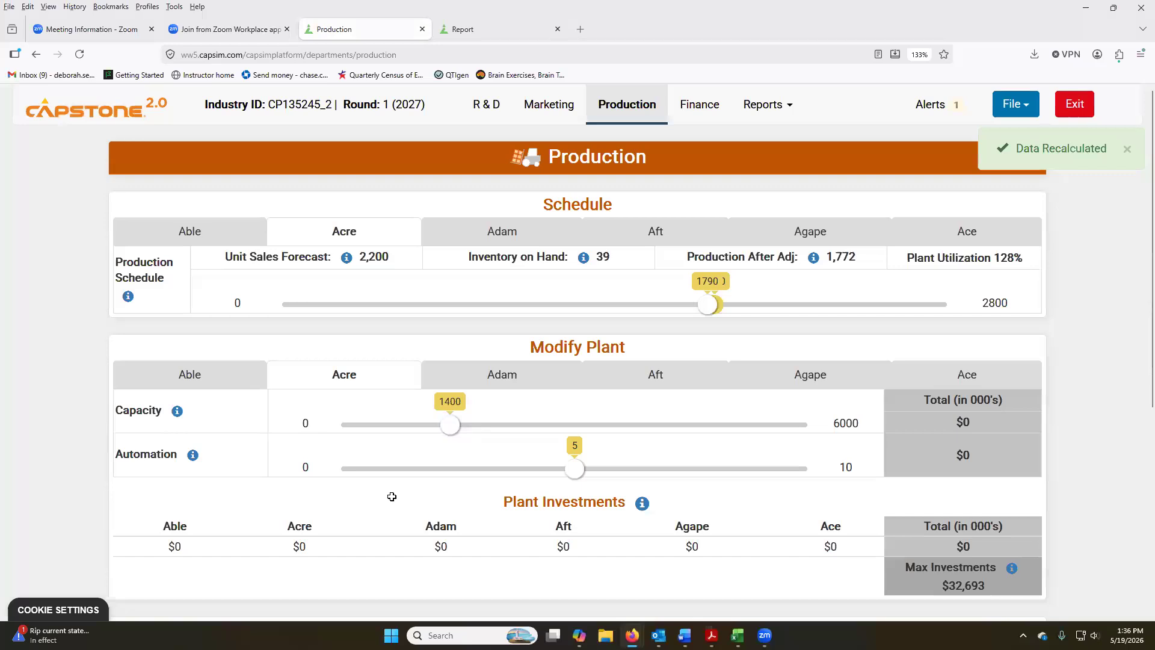
key("alt+Tab")
left_click(666, 447)
type("39")
key("Return")
Inspect Acre's Monthly Sales, Production Forecast and Amount to Manufacture formulas along with its Remaining Inventory, leaving them as they are.
double_click(570, 440)
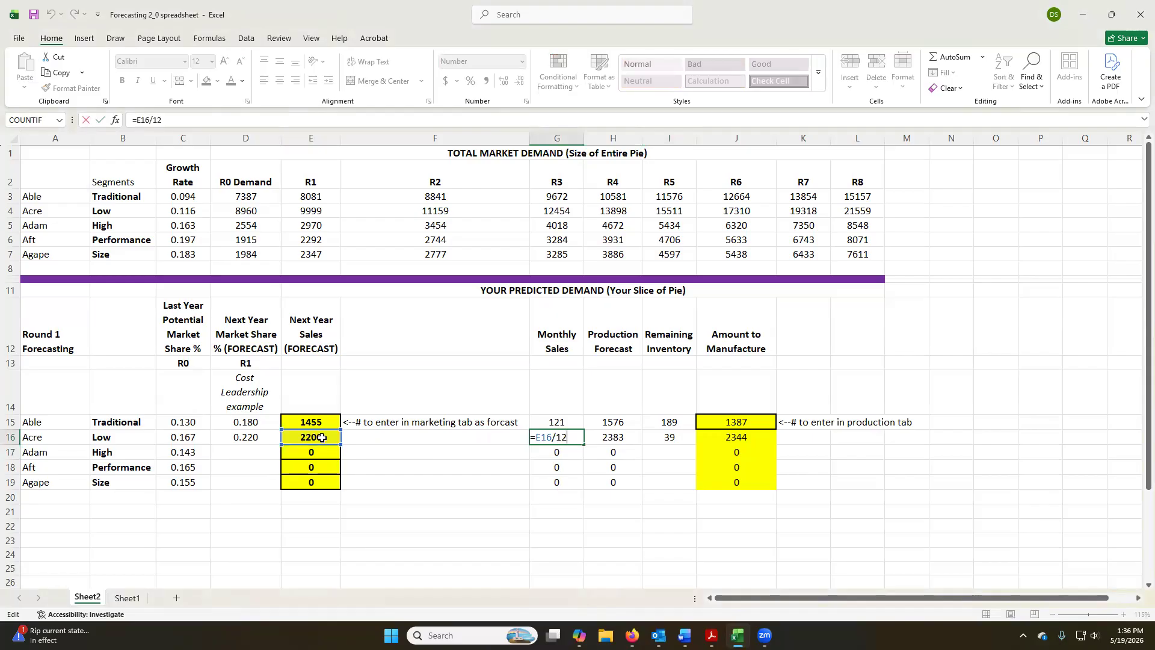
key("Return")
left_click(574, 438)
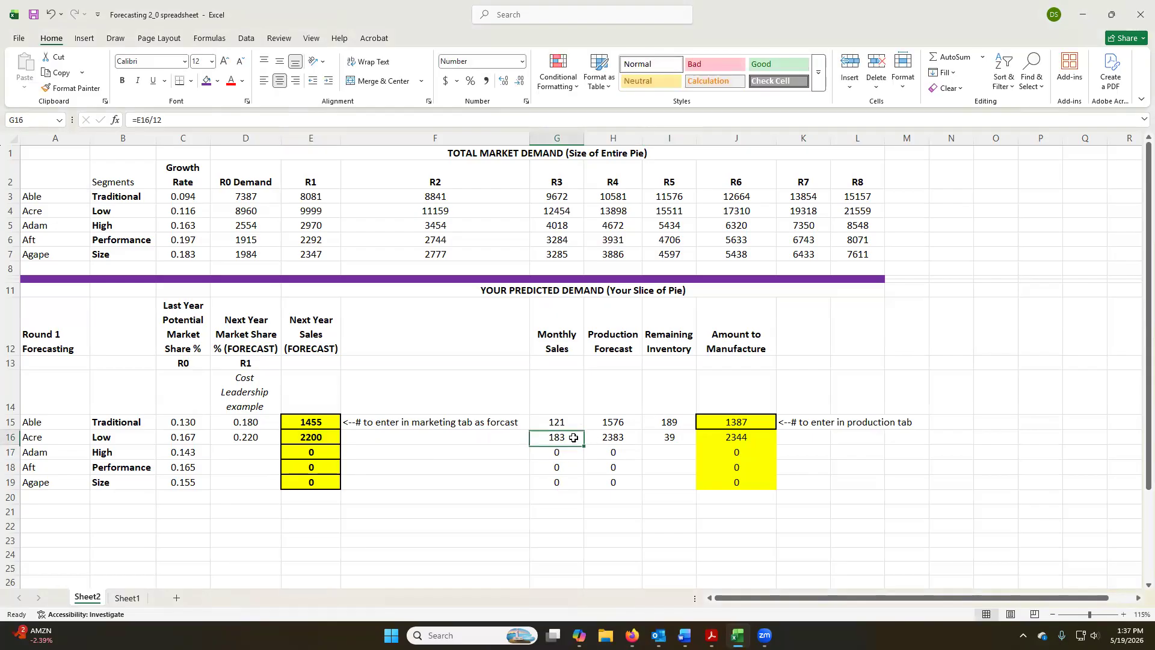
double_click(638, 436)
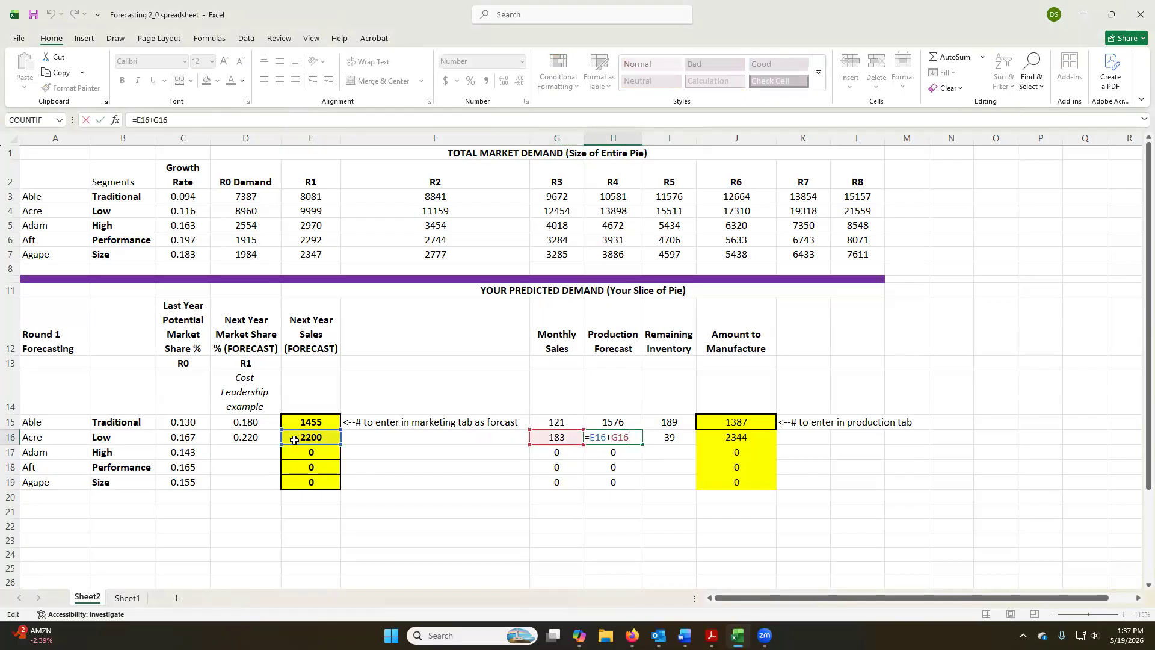
left_click(680, 436)
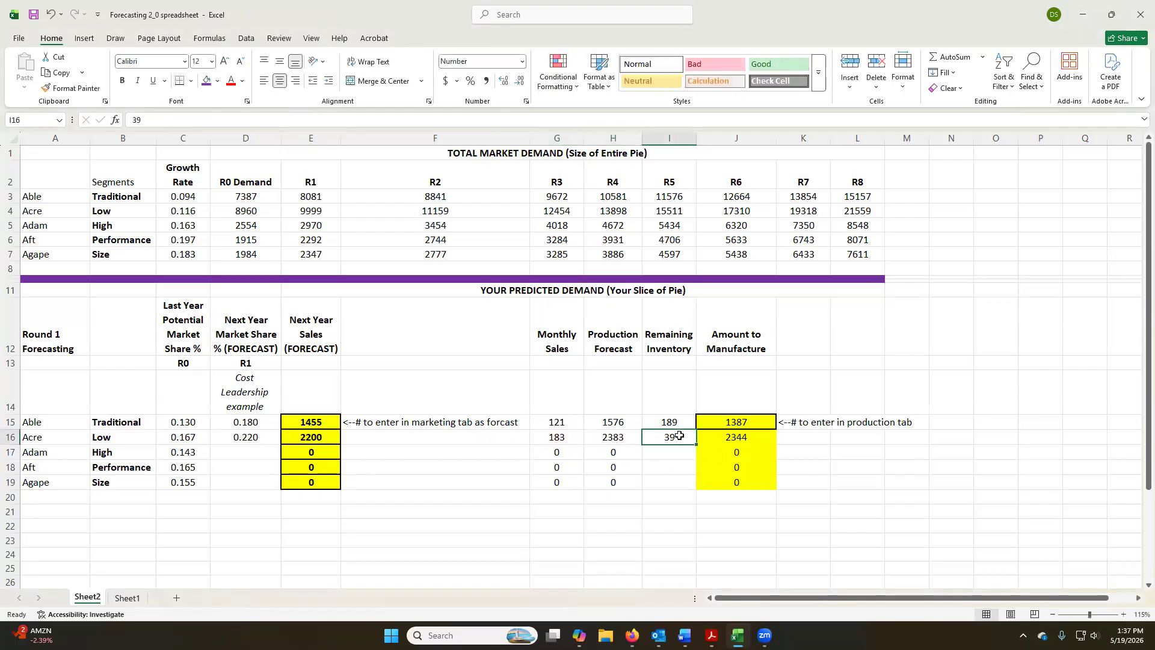
double_click(761, 438)
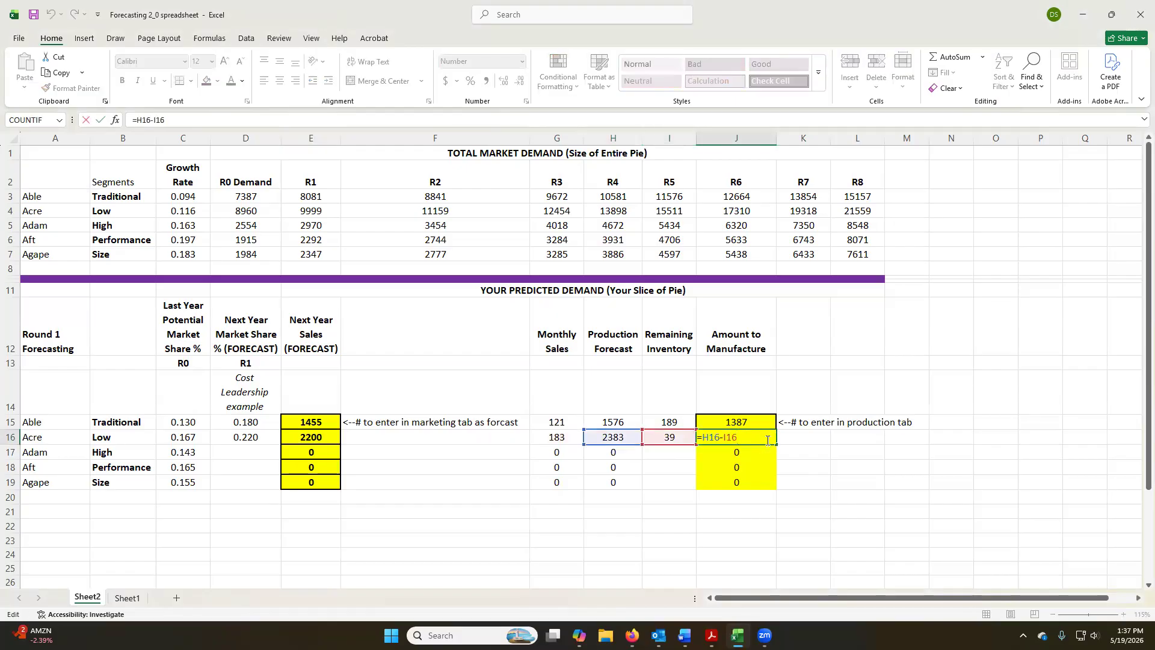
key("Return")
Switch to Capstone in the browser and set Acre's production schedule to 2370 units.
key("alt+Tab")
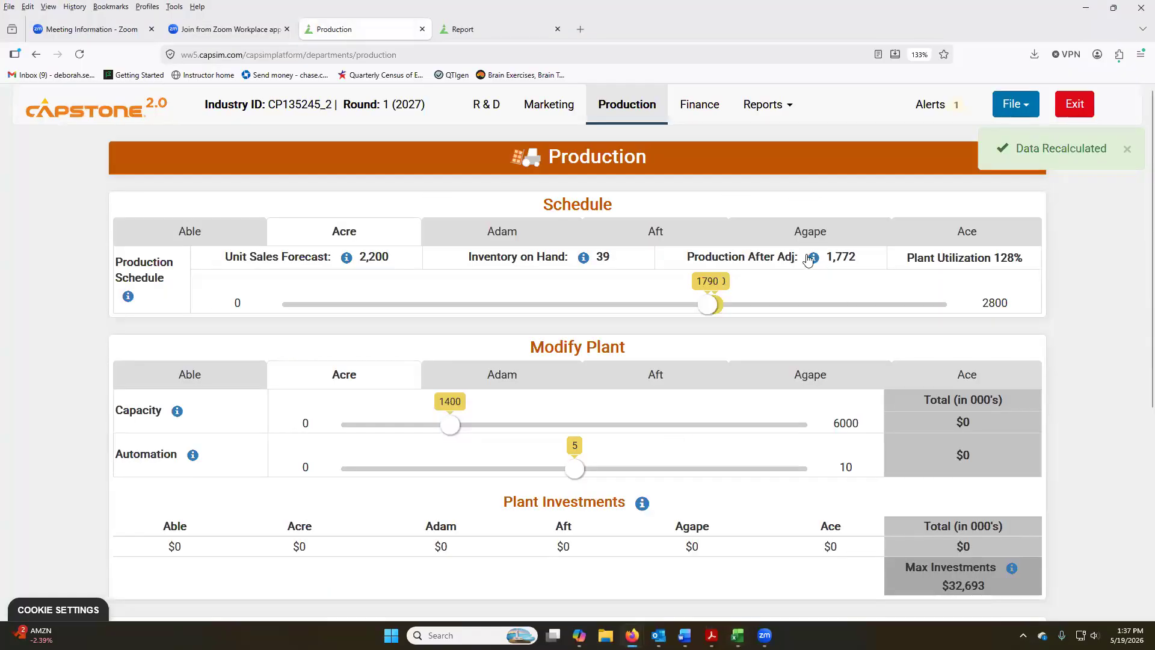
mouse_move(710, 304)
left_mouse_down()
mouse_move(874, 300)
mouse_move(843, 302)
left_mouse_up()
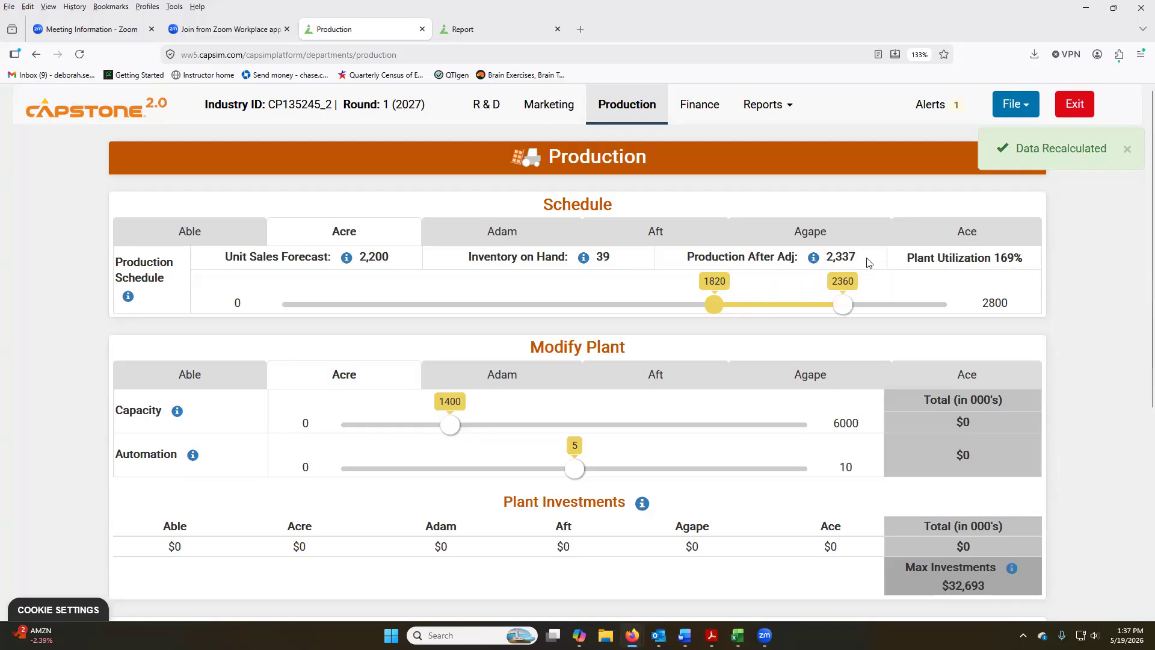
left_click(846, 309)
Check the spreadsheet's forecast rows, then return to Capstone in the browser and reopen the Marketing decisions.
key("alt+Tab")
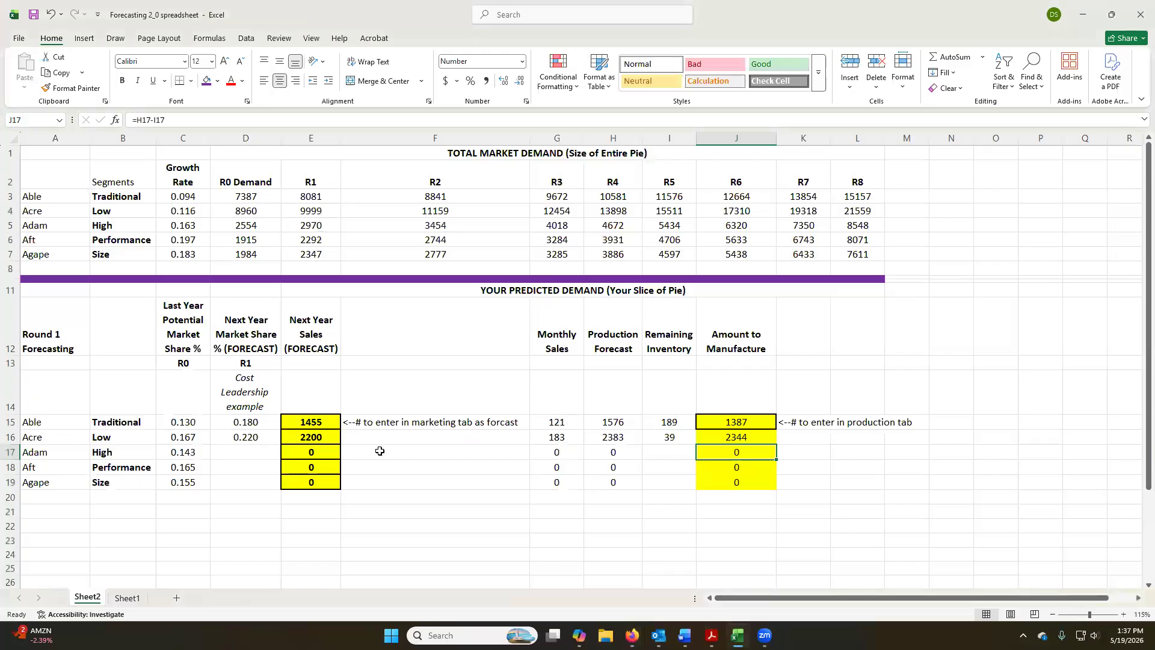
key("alt+Tab")
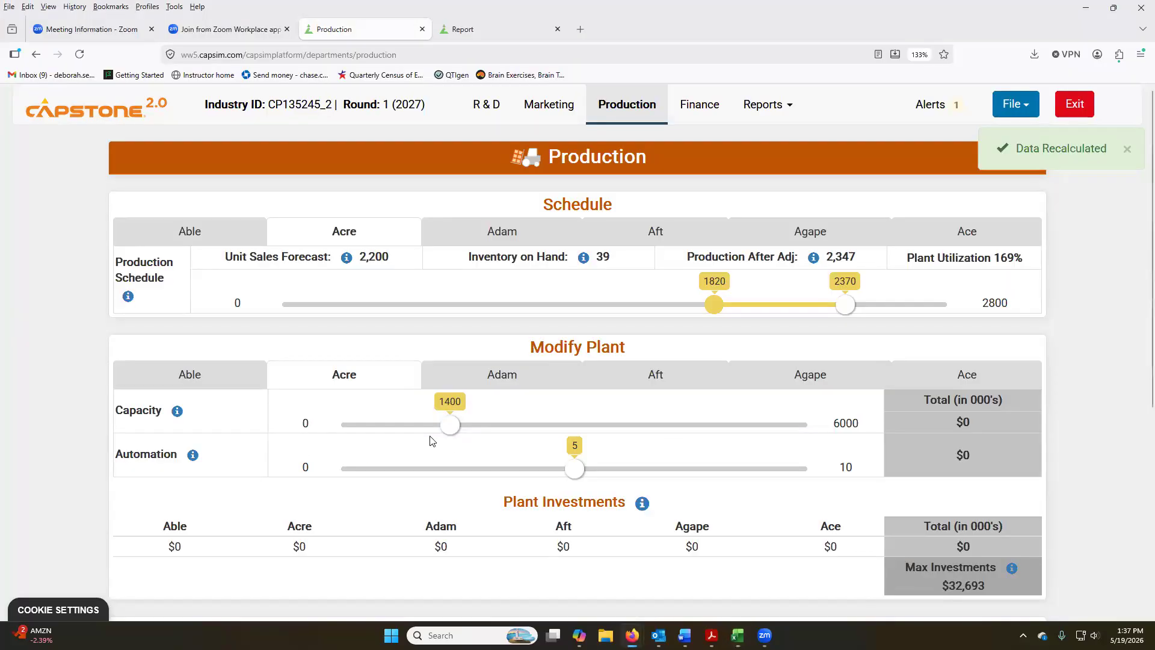
left_click(549, 104)
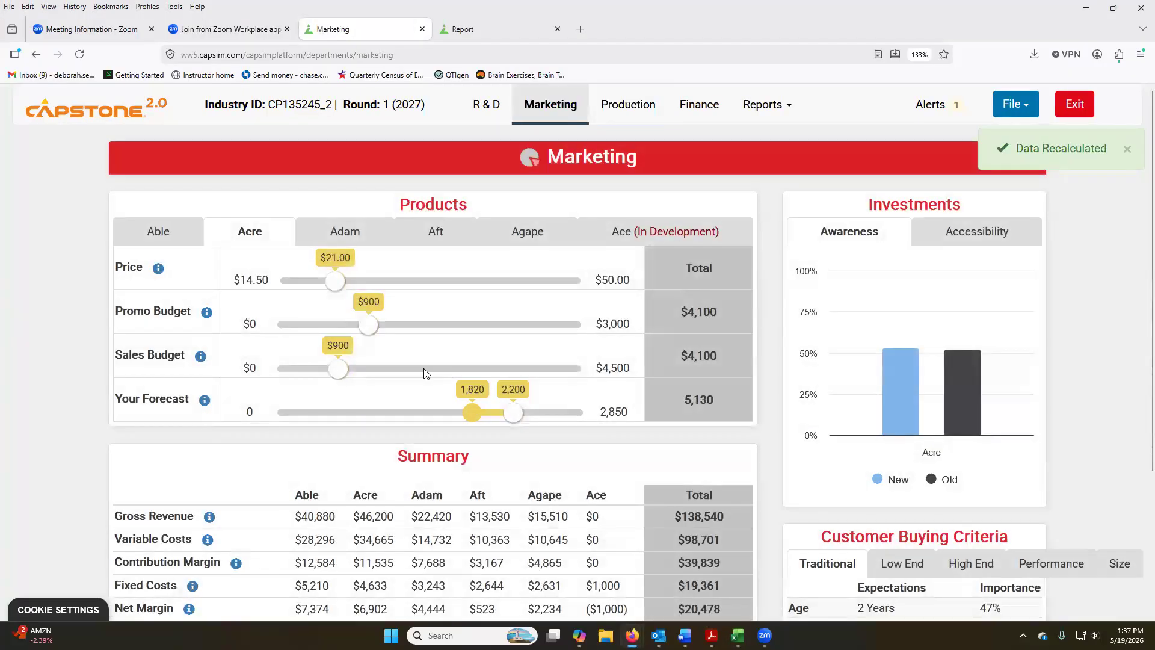
Switch to the Excel spreadsheet and enter 0.13 as Adam's next-year market share forecast.
key("alt+Tab")
left_click(254, 452)
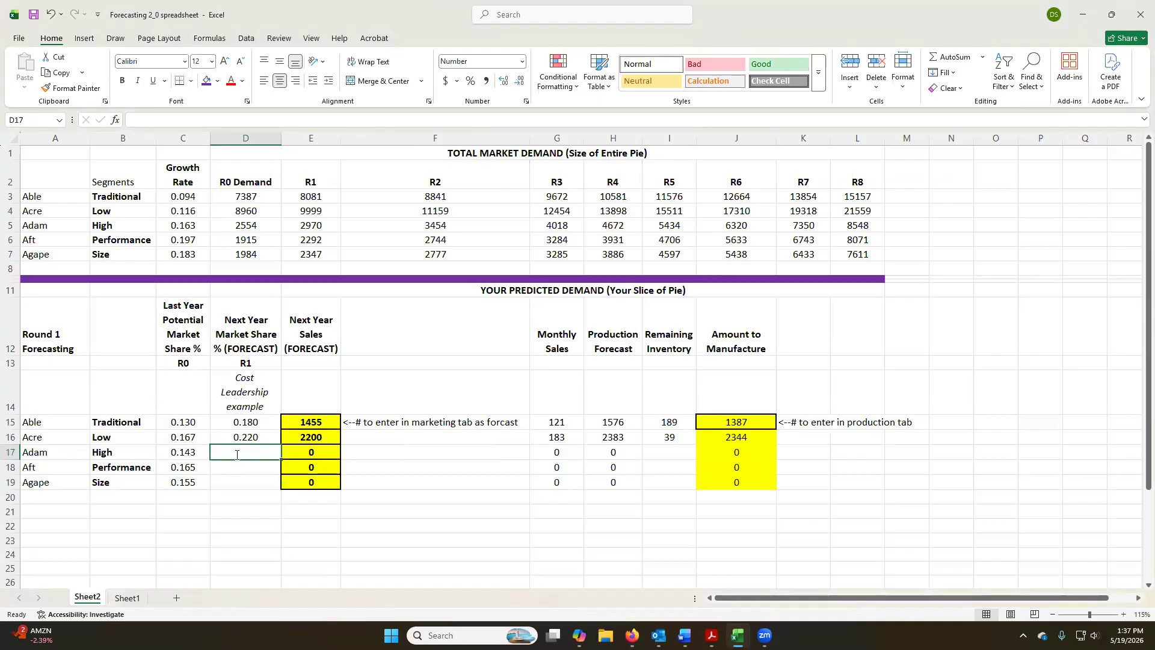
type(".13")
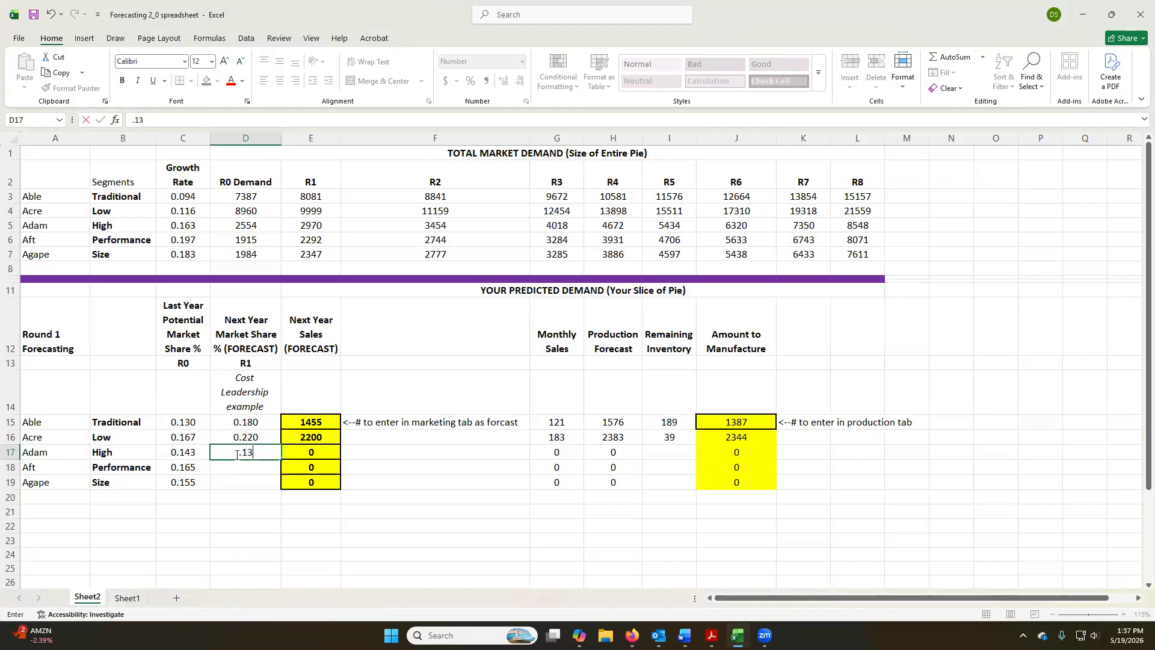
key("Return")
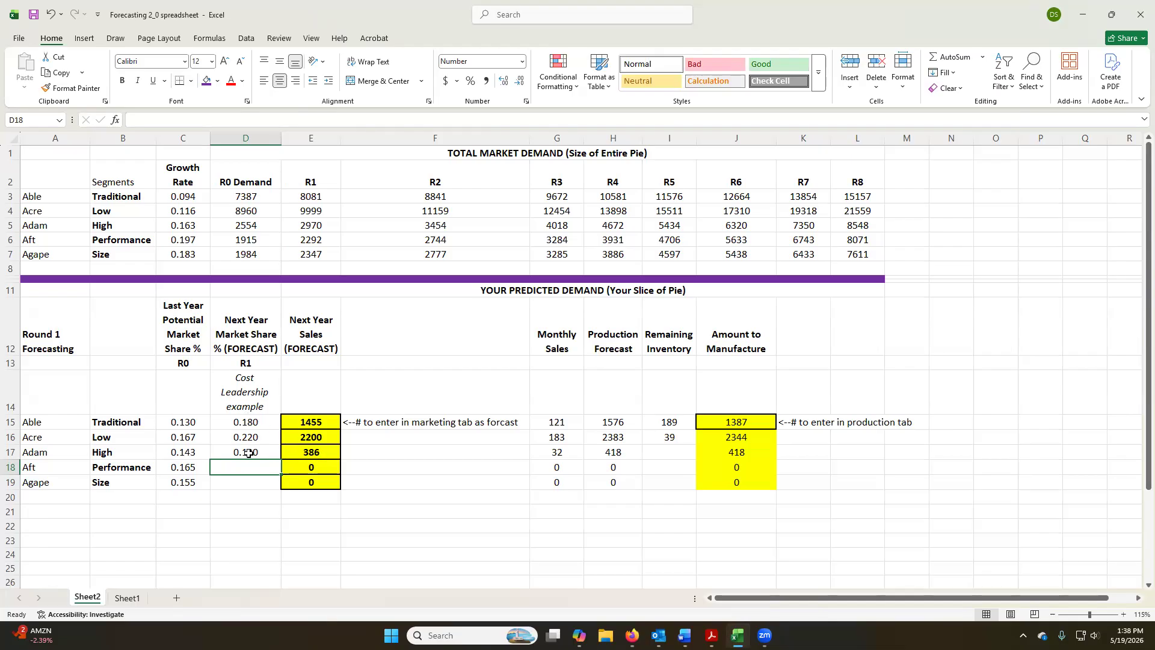
Inspect Adam's sales forecast, Monthly Sales and Production Forecast formulas, leaving them as they are.
left_click(332, 451)
type("=D17*E5")
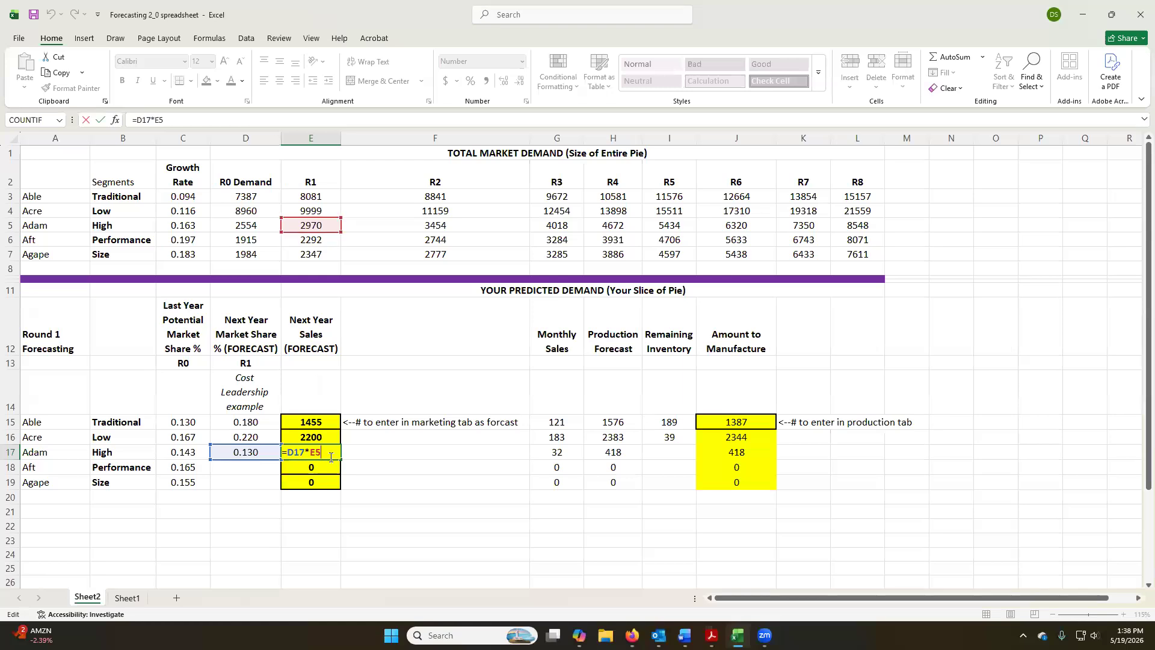
key("Return")
left_click(571, 453)
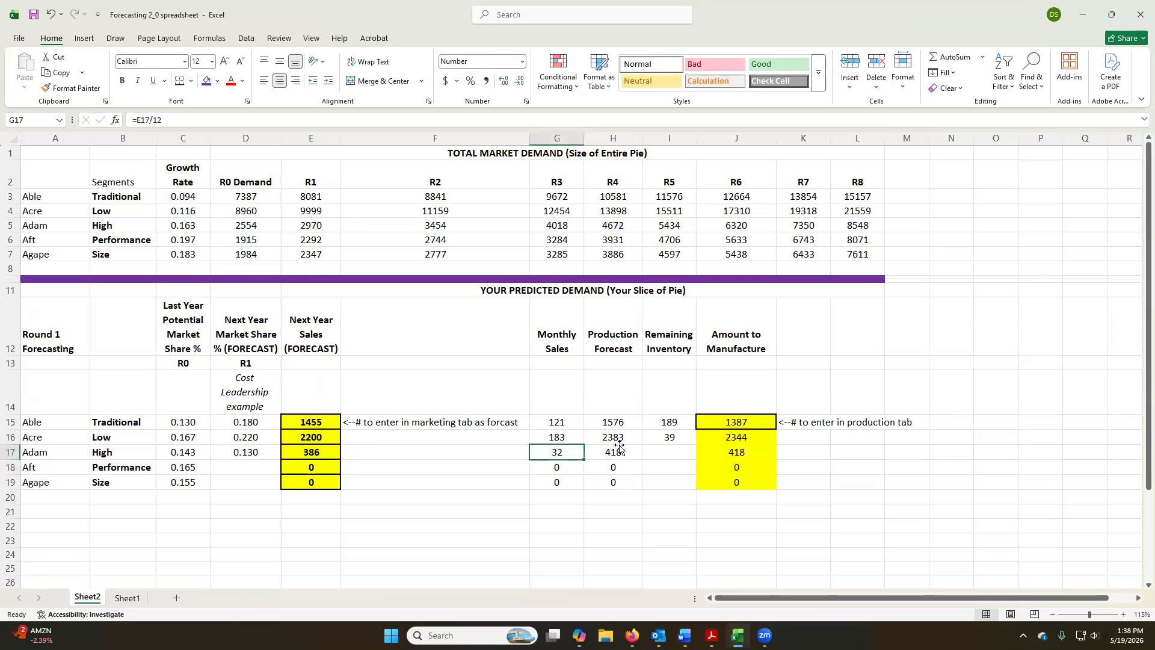
left_click(619, 450)
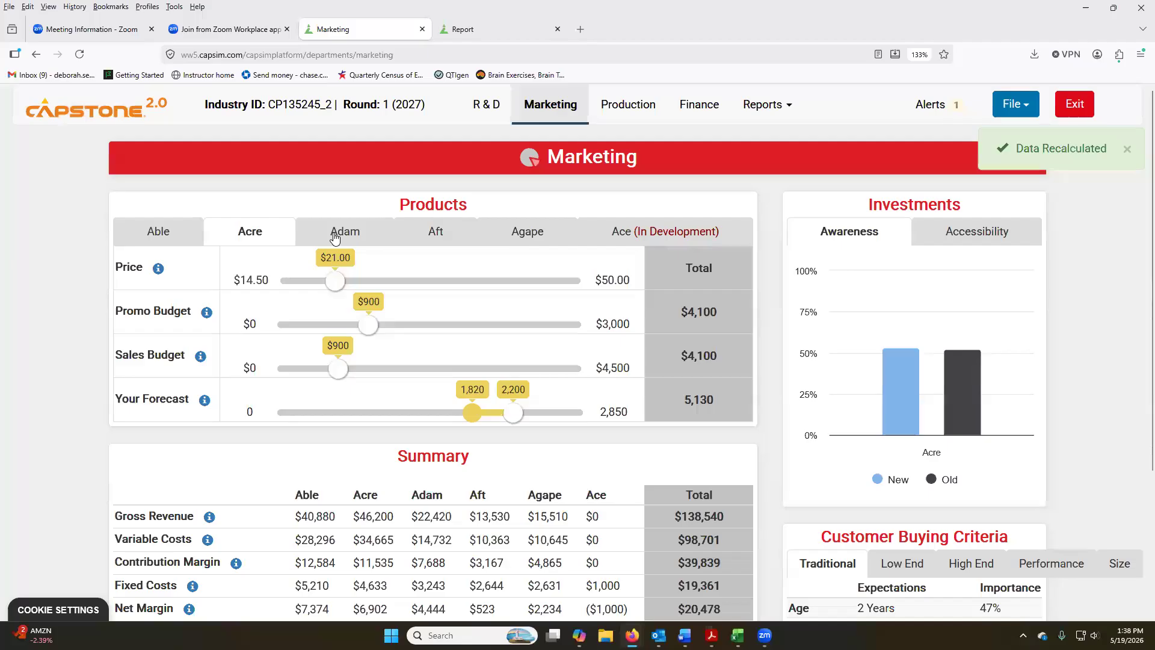
Switch to Capstone in the browser and set Adam's forecast to 390 in the Marketing decisions, consulting the spreadsheet's figure.
left_click(336, 239)
key("alt+Tab")
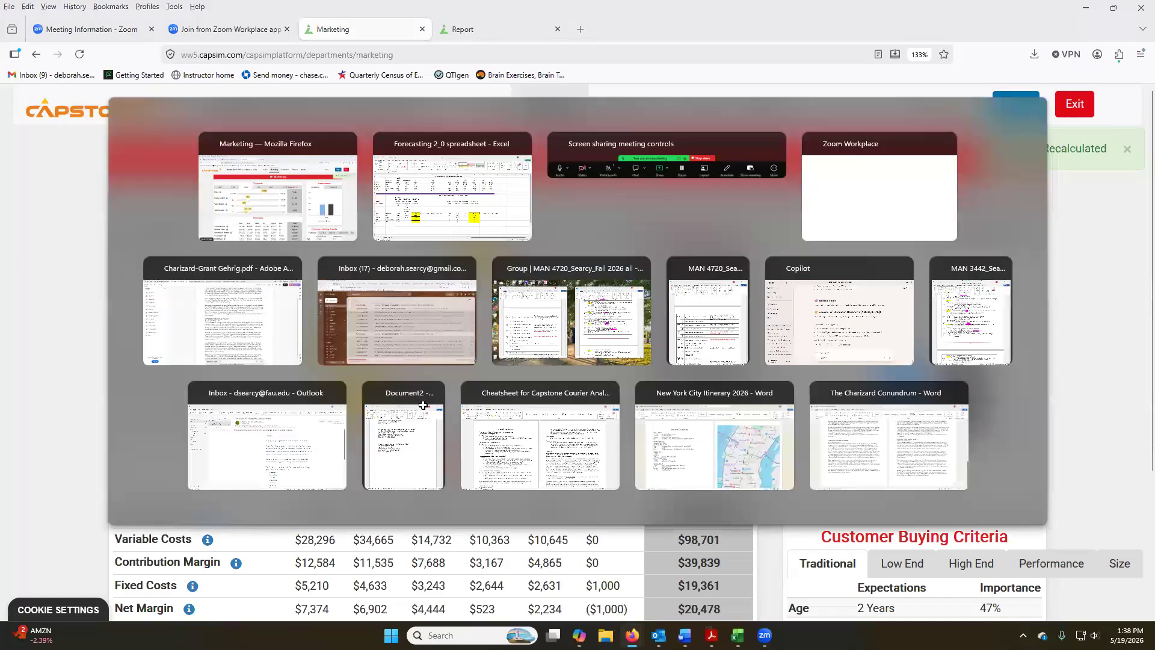
key("alt+Tab")
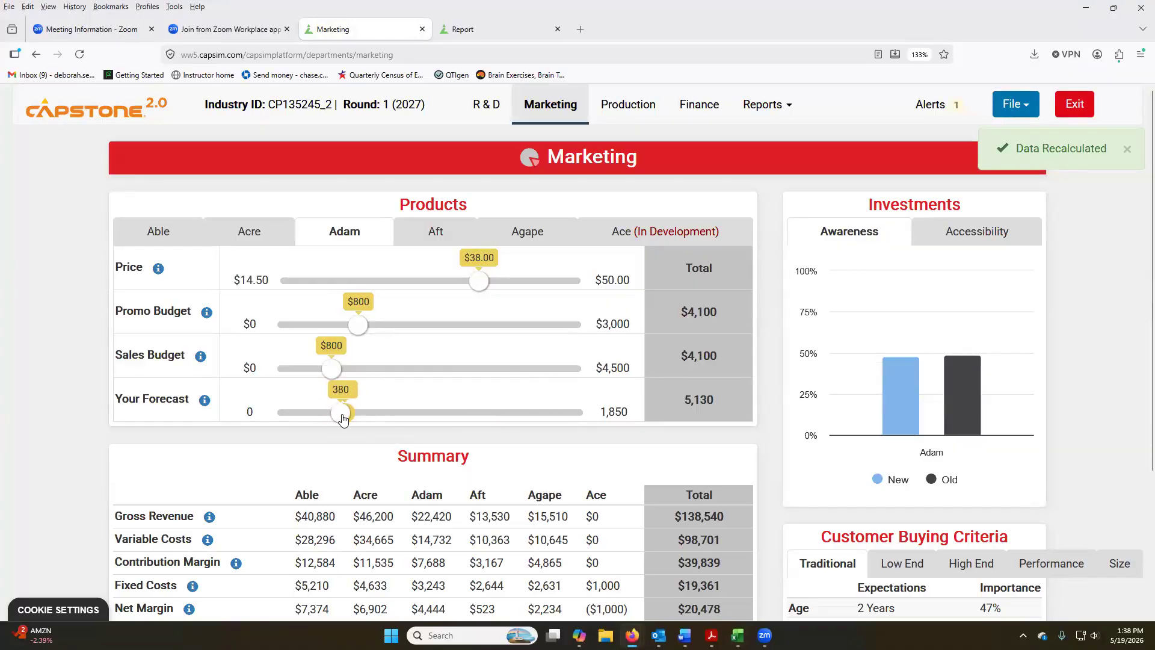
Enter Adam's inventory on hand, 40, as its Remaining Inventory in the spreadsheet, and set Adam's production schedule to 380 in Capstone.
left_click(626, 105)
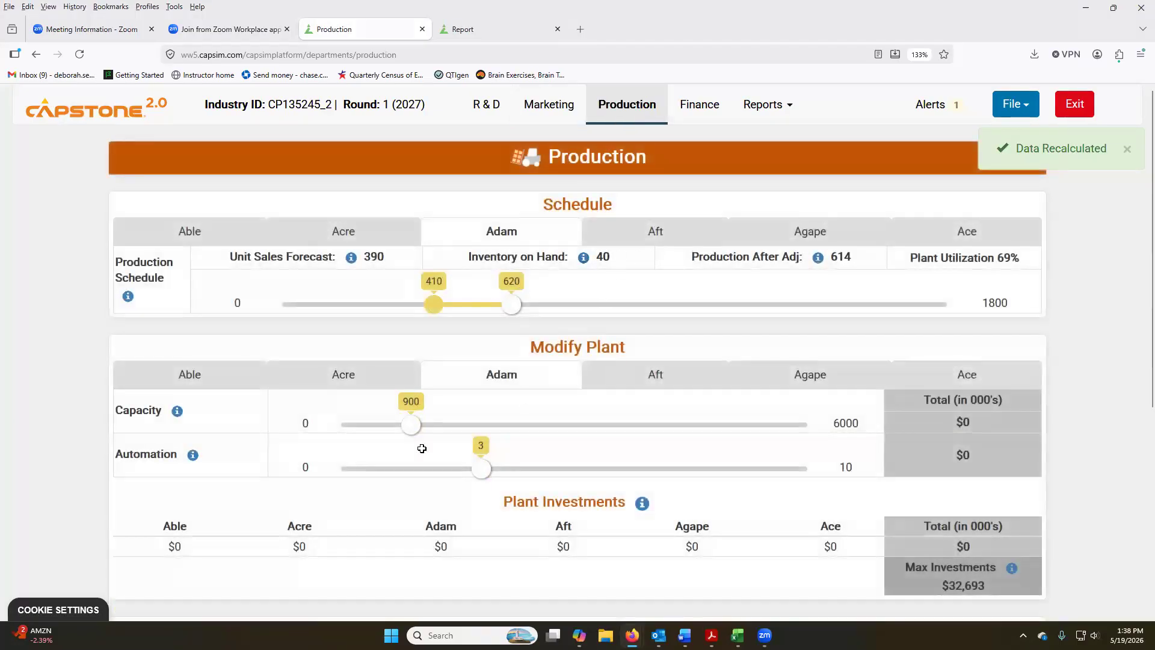
key("alt+Tab")
left_click(679, 450)
type("40")
key("Return")
key("alt+Tab")
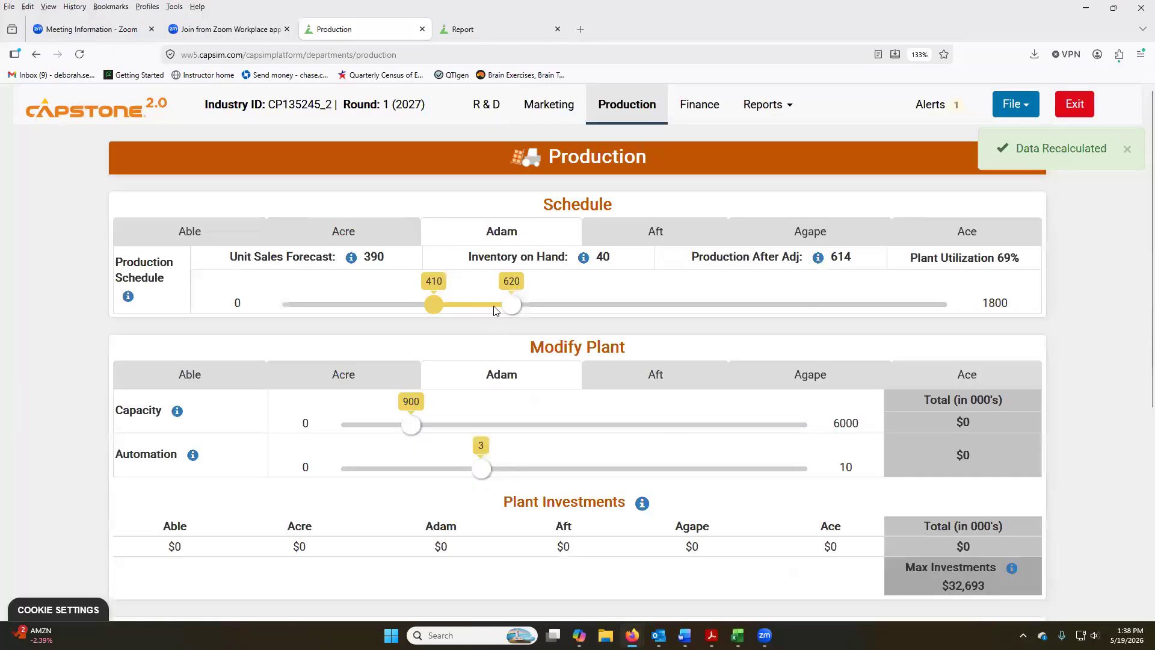
mouse_move(446, 315)
left_mouse_down()
mouse_move(431, 304)
mouse_move(413, 312)
mouse_move(432, 316)
left_mouse_up()
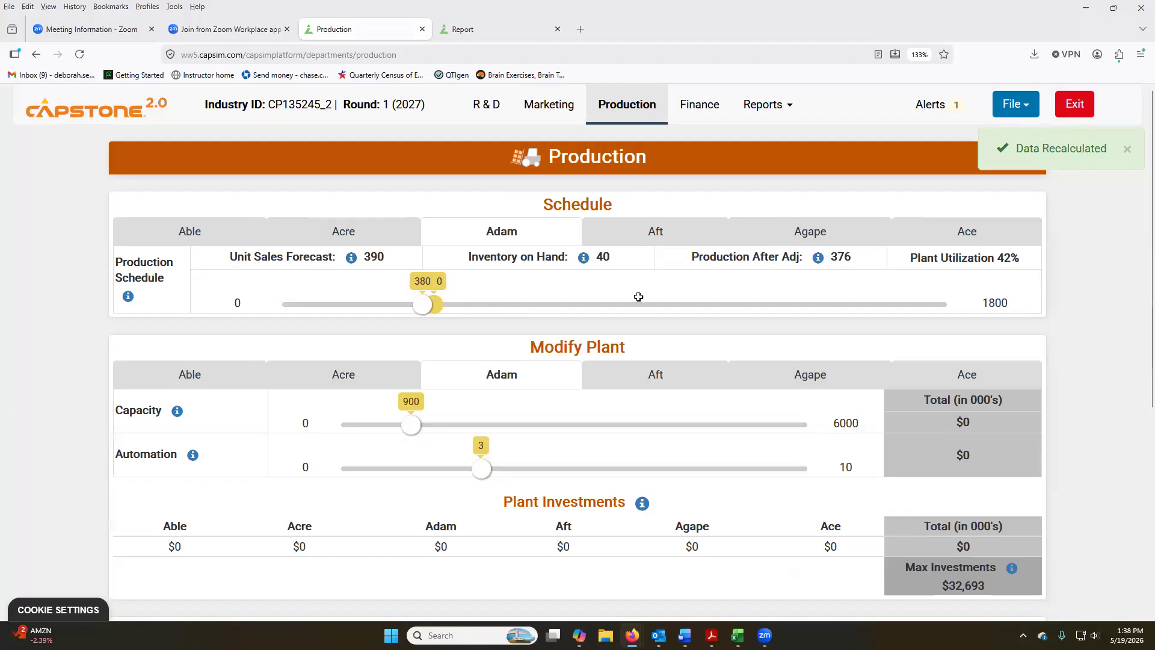
Return to the Excel spreadsheet, enter 0.15 as Aft's next-year market share forecast, and inspect its sales forecast formula.
key("alt+Tab")
left_click(245, 467)
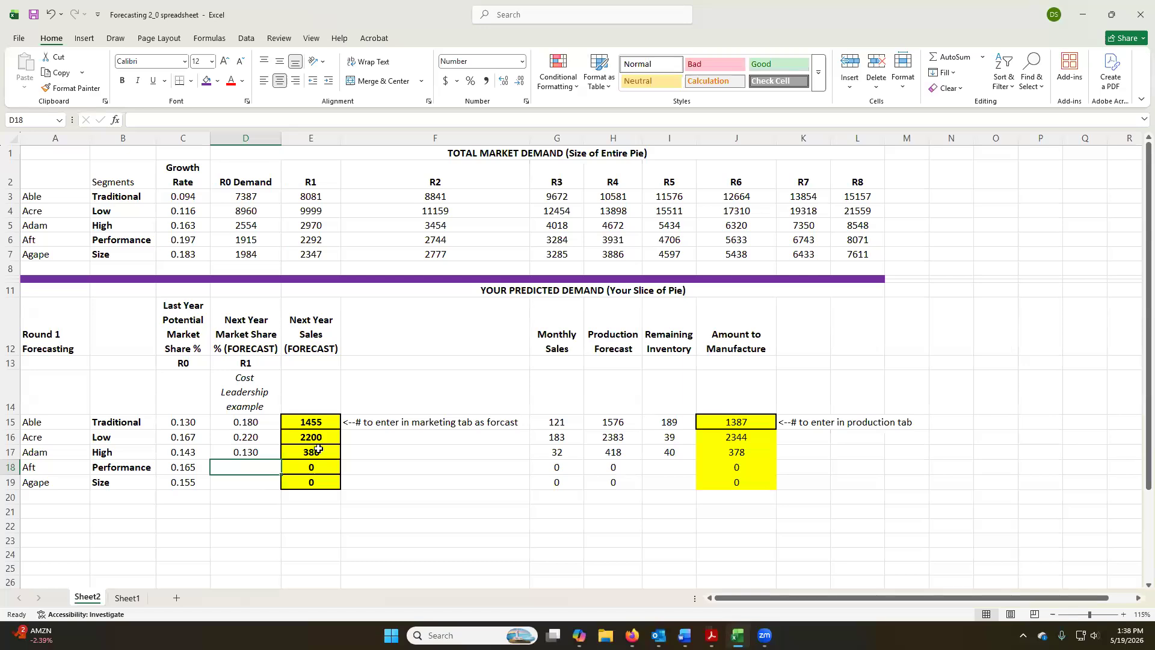
type(".")
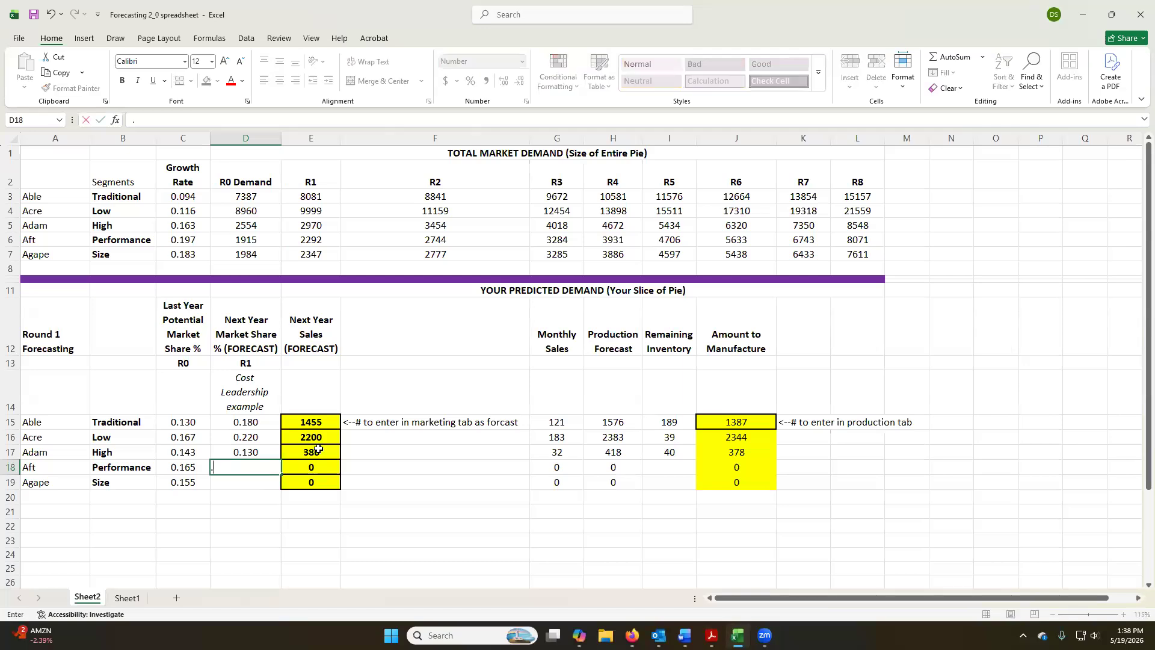
key("Return")
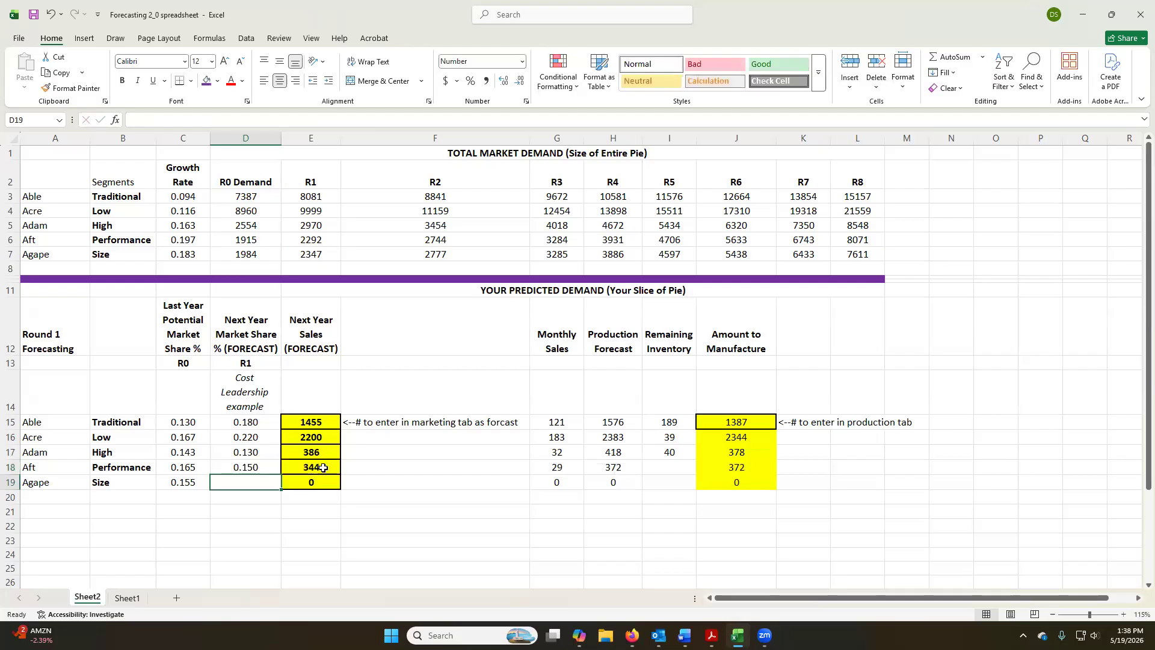
left_click(323, 468)
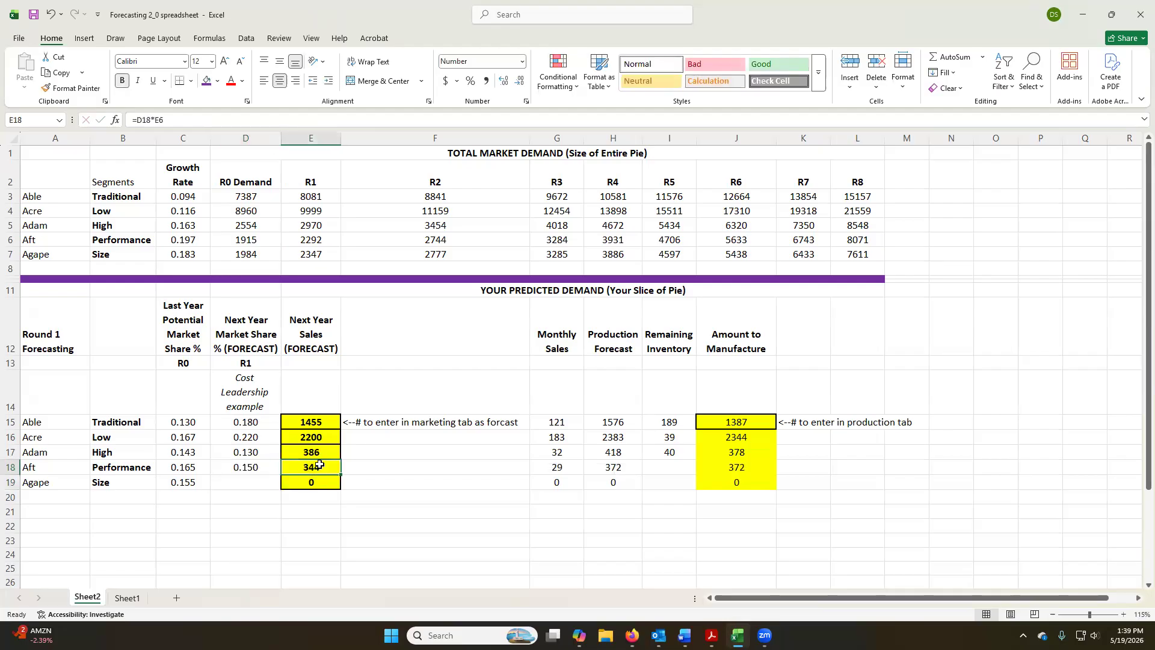
Switch to Capstone in the browser and set Adam's forecast to 350 in the Marketing decisions.
key("alt+Tab")
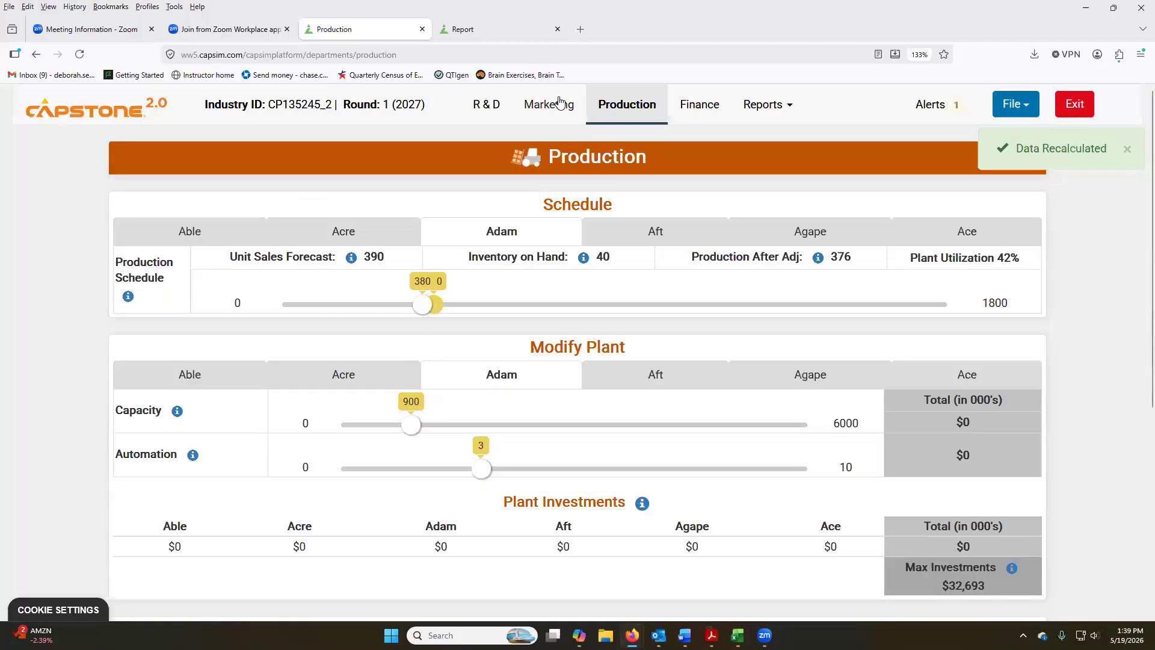
left_click(551, 104)
left_click_drag(347, 413, 337, 411)
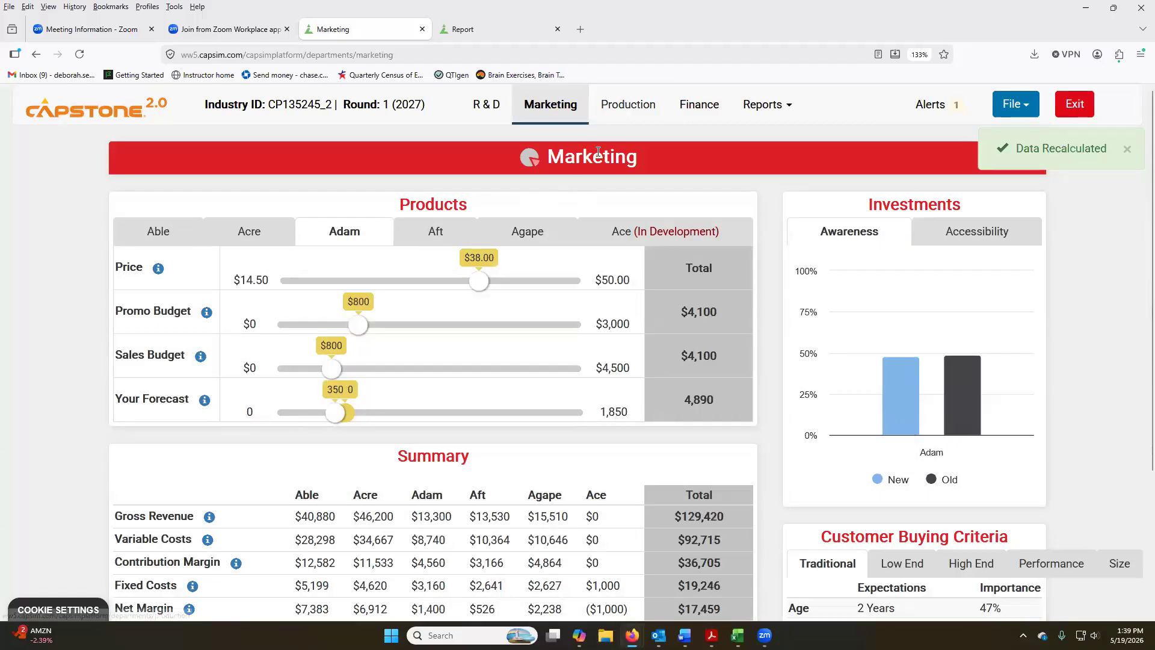
Look up Aft's inventory on hand in the Production decisions and enter 78 as its Remaining Inventory in the Excel spreadsheet.
left_click(626, 107)
left_click(626, 239)
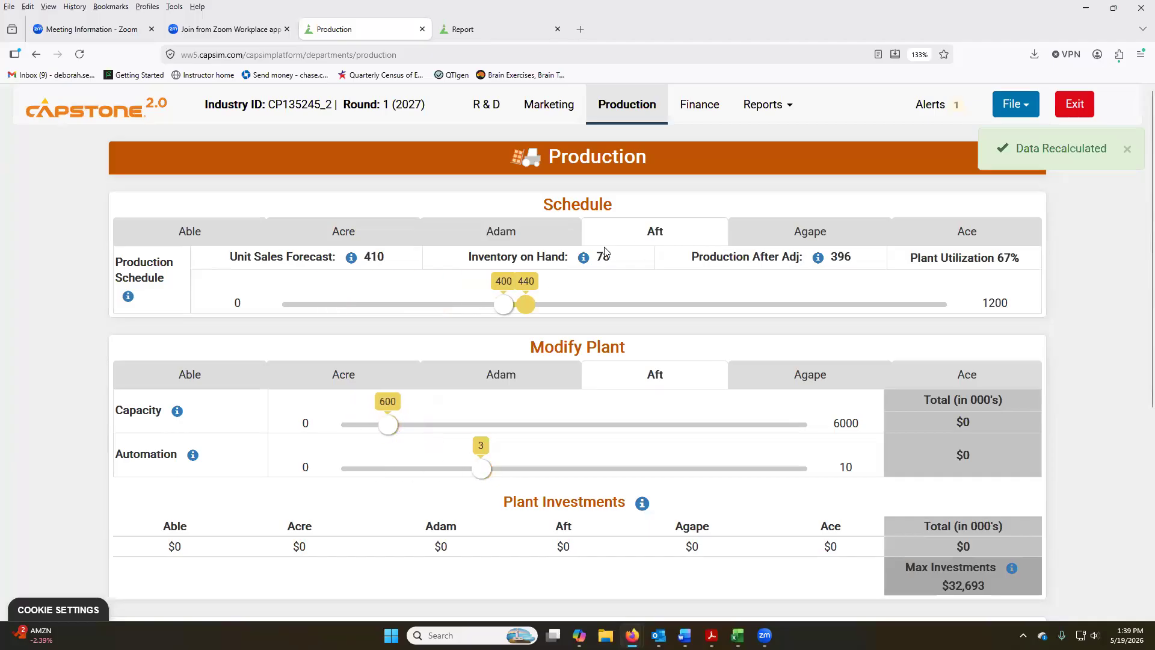
key("alt+Tab")
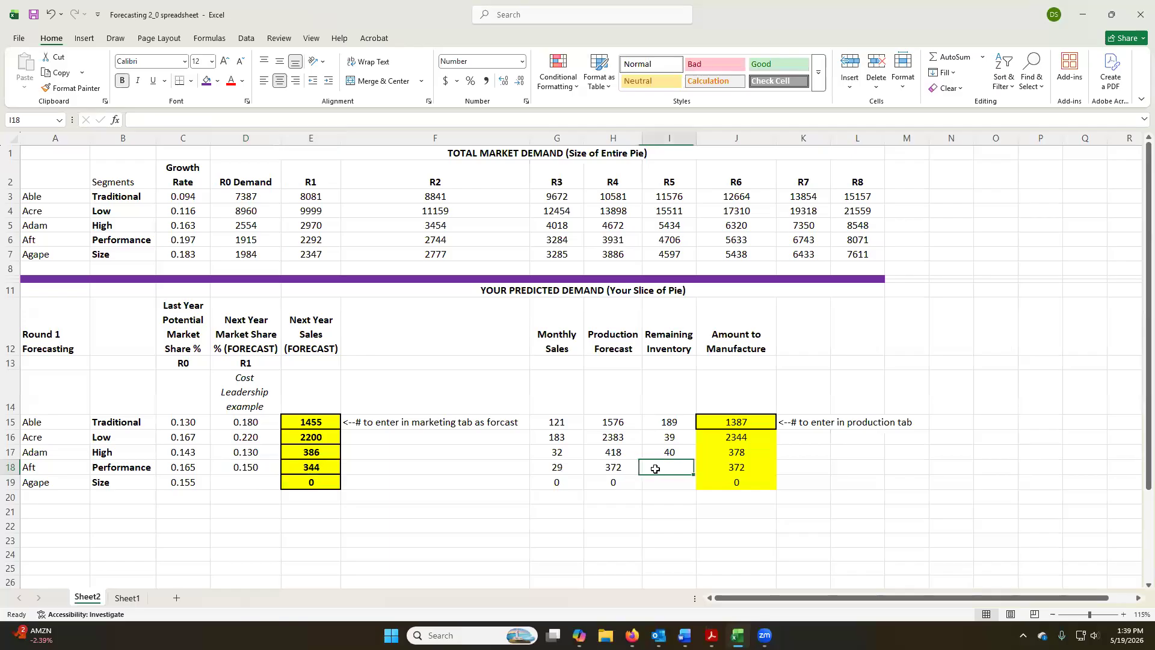
type("78")
key("Return")
Check Aft's amount to manufacture in the spreadsheet and set Aft's production schedule to 300 in Capstone.
key("alt+Tab")
key("alt+Tab")
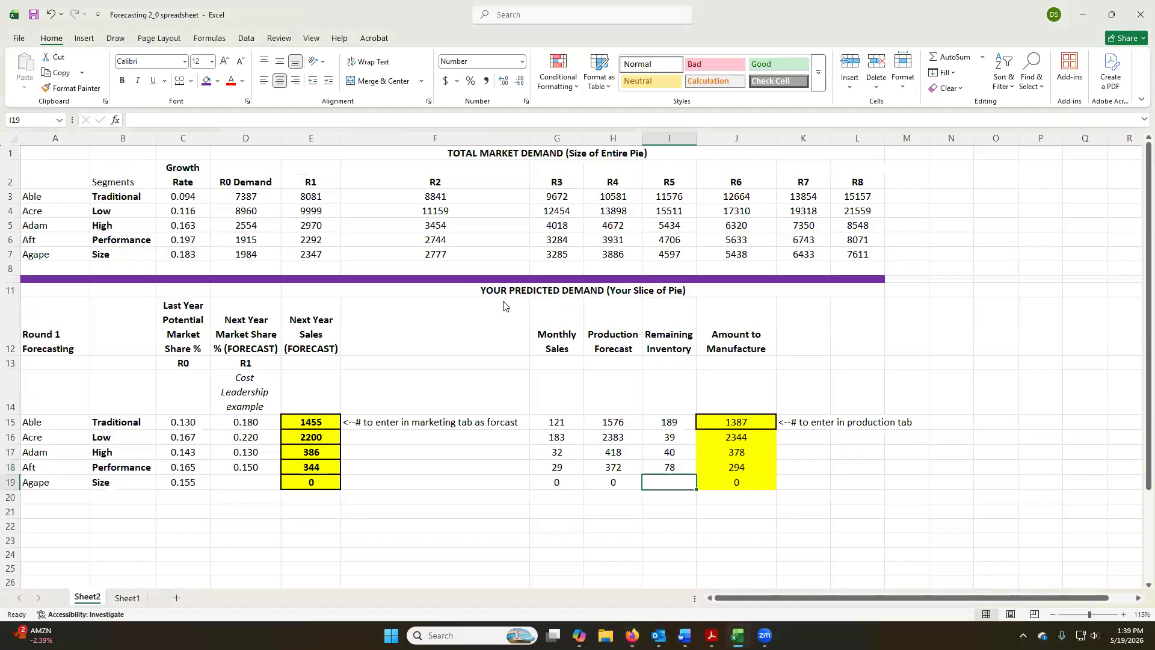
key("alt+Tab")
left_click_drag(503, 309, 448, 307)
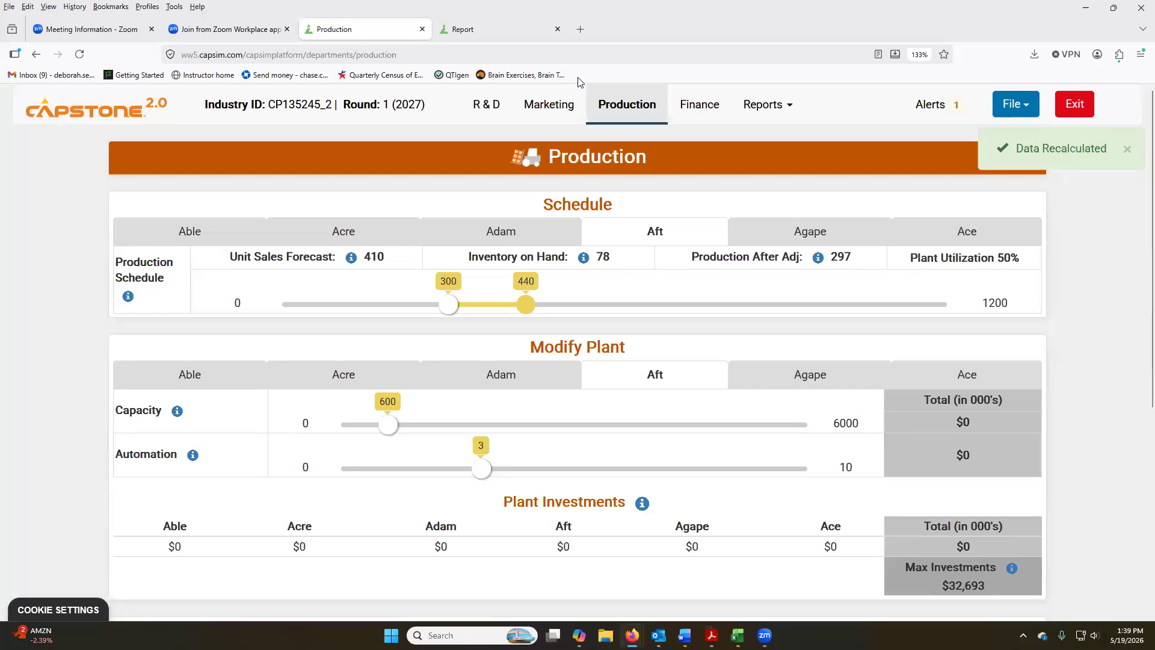
Switch to the Excel spreadsheet and enter 0.15 as Agape's next-year market share forecast.
key("alt+Tab")
left_click(239, 481)
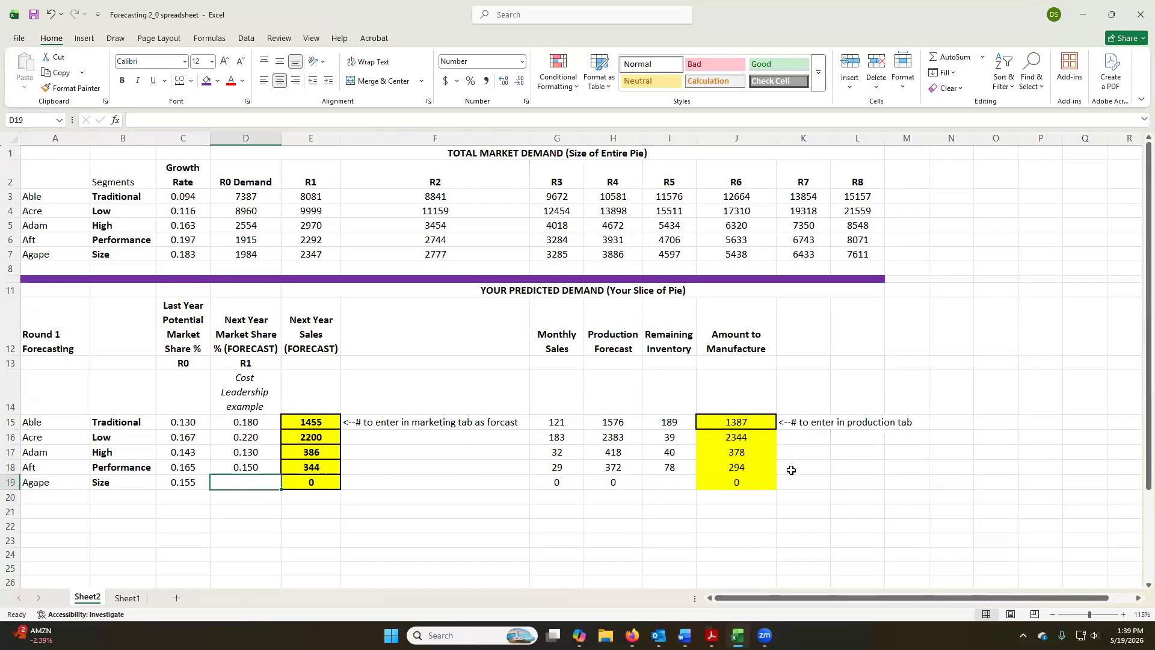
type(".15")
key("Return")
Switch to Capstone in the browser and set Aft's forecast to 350 in the Marketing decisions.
key("alt+Tab")
left_click(557, 105)
left_click_drag(374, 419, 361, 416)
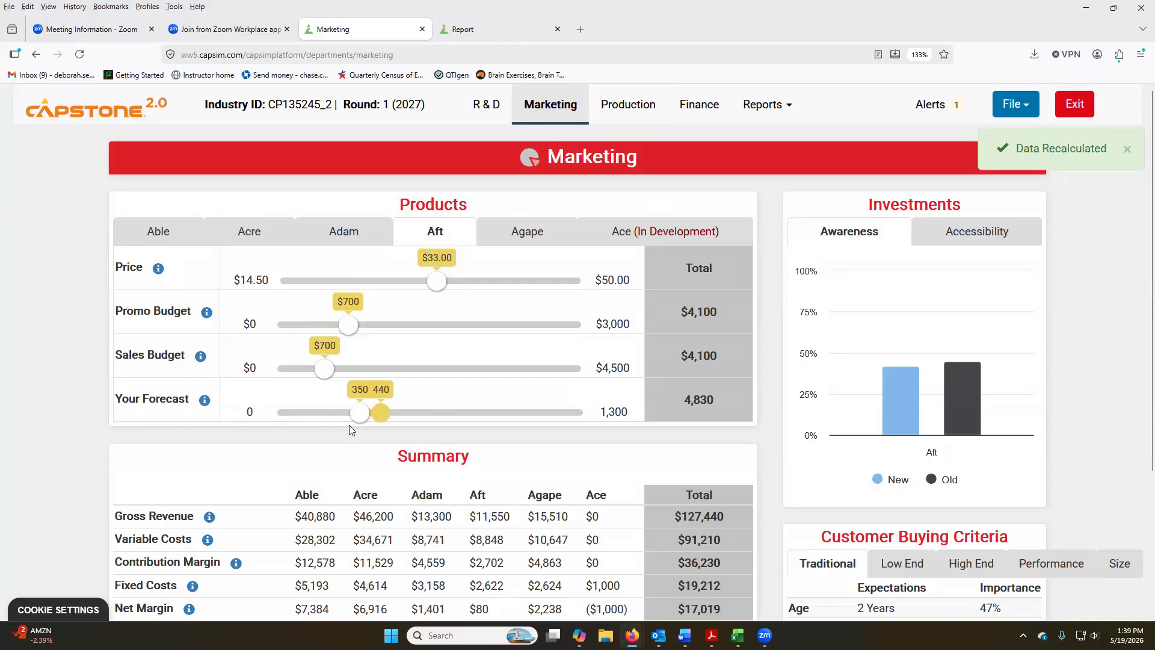
After checking the spreadsheet's forecasts, adjust Aft's forecast to 360 and set Agape's forecast to 350 in Capstone's Marketing decisions.
key("alt+Tab")
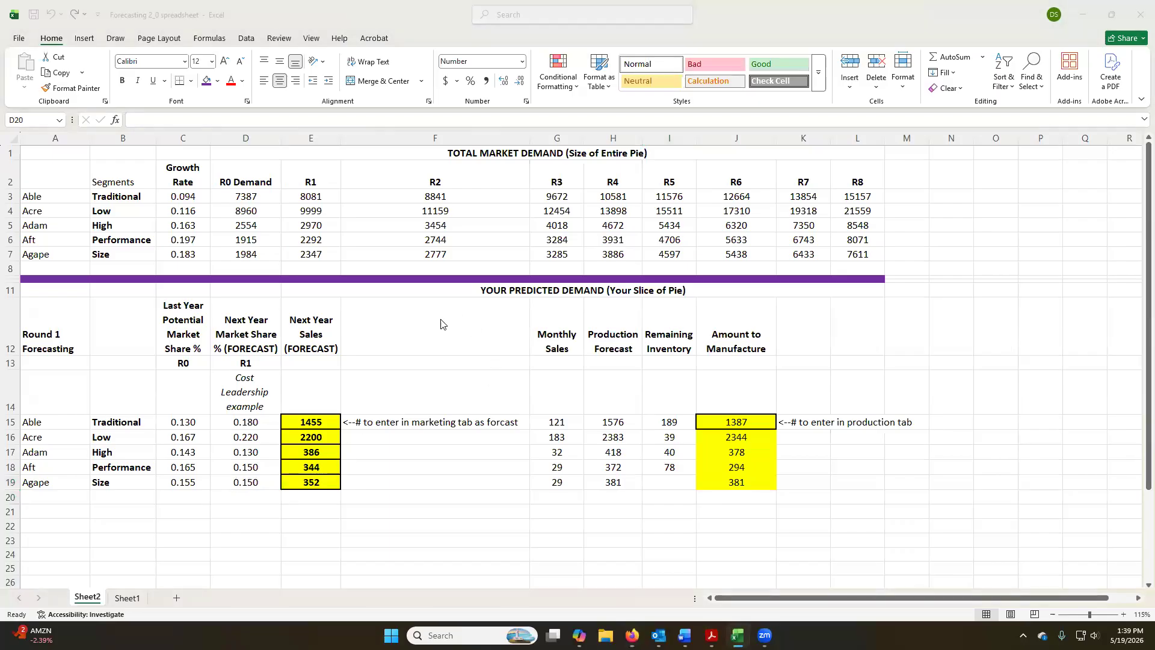
key("alt+Tab")
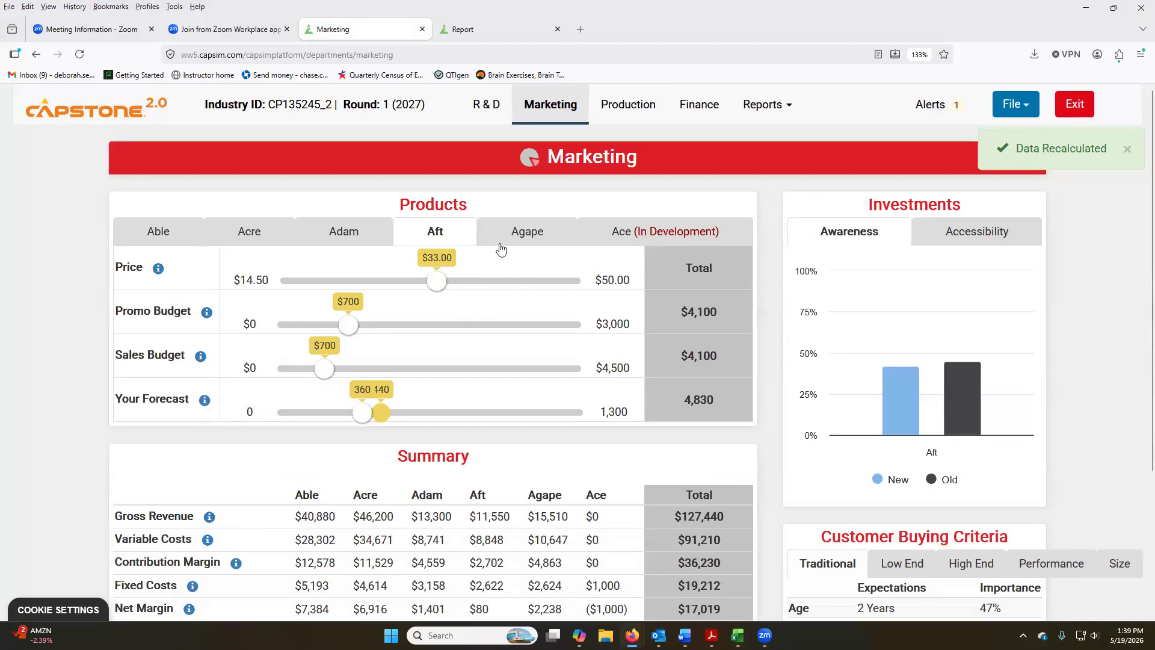
left_click(500, 243)
left_click_drag(361, 413, 363, 415)
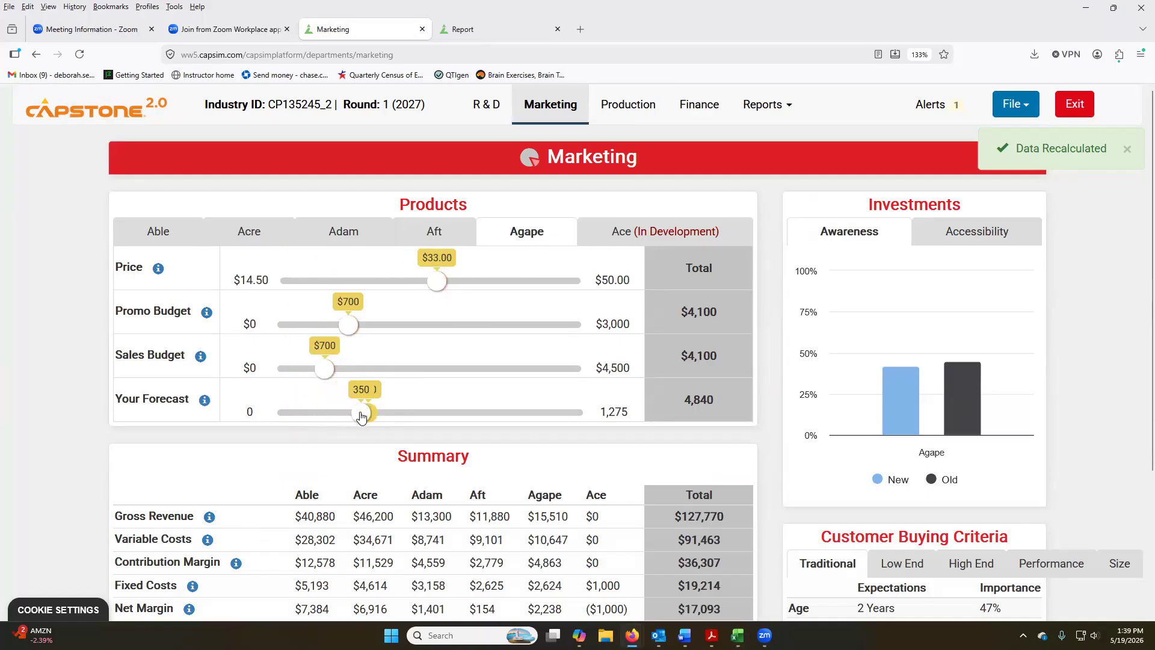
Look up Agape's inventory on hand in the Production decisions and enter 62 as its Remaining Inventory in the Excel spreadsheet.
left_click(628, 106)
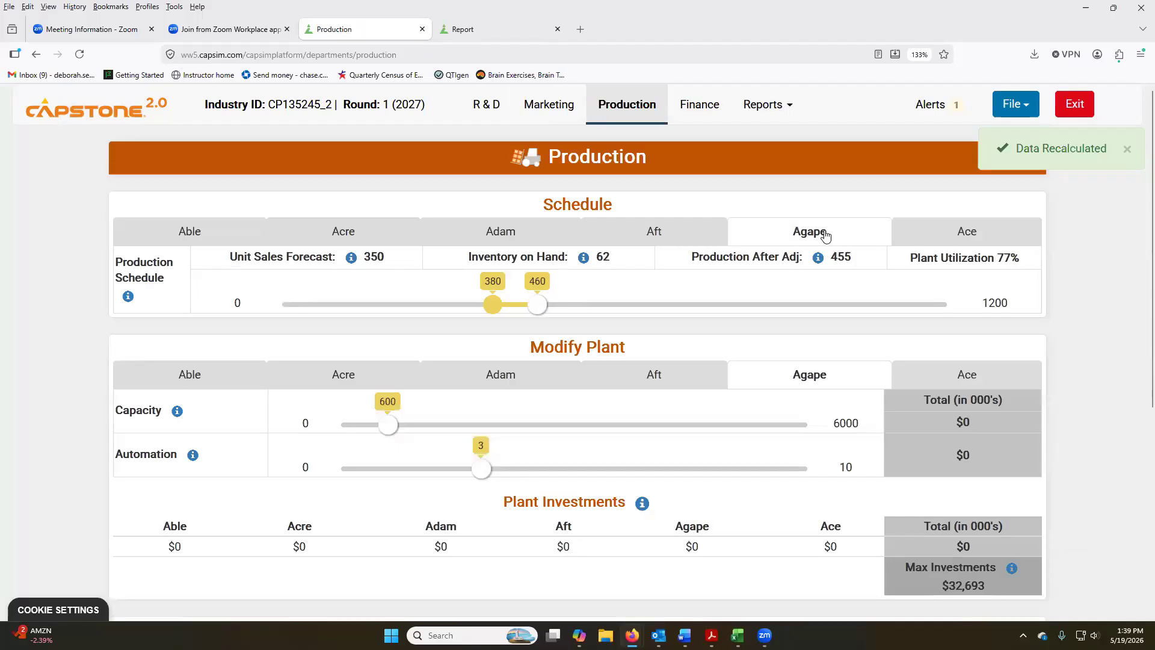
key("alt+Tab")
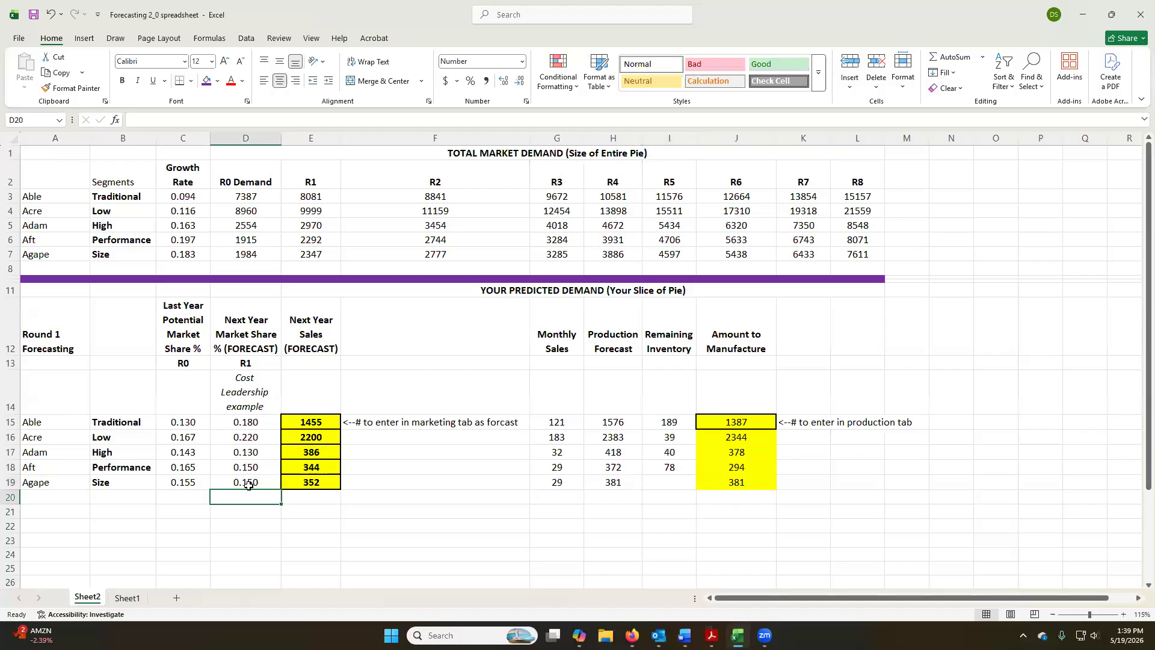
key("alt+Tab")
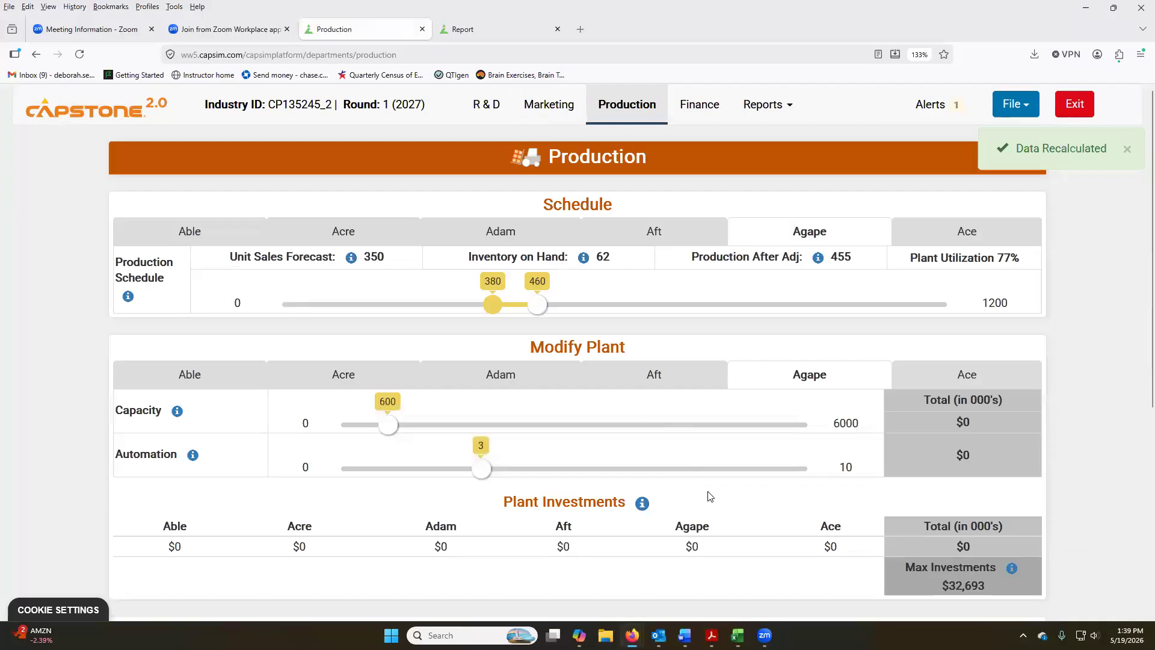
key("alt+Tab")
type("62")
key("Return")
Set Agape's production schedule to 330 in Capstone and return to the Excel spreadsheet.
key("alt+Tab")
left_click_drag(540, 309, 464, 307)
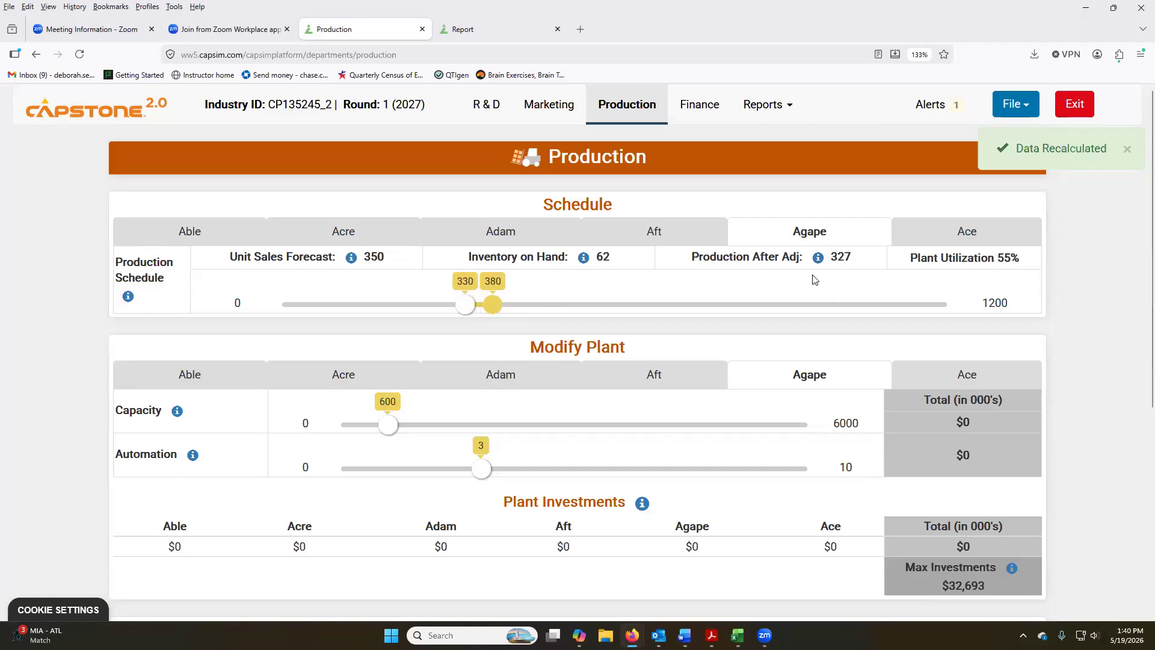
key("alt+Tab")
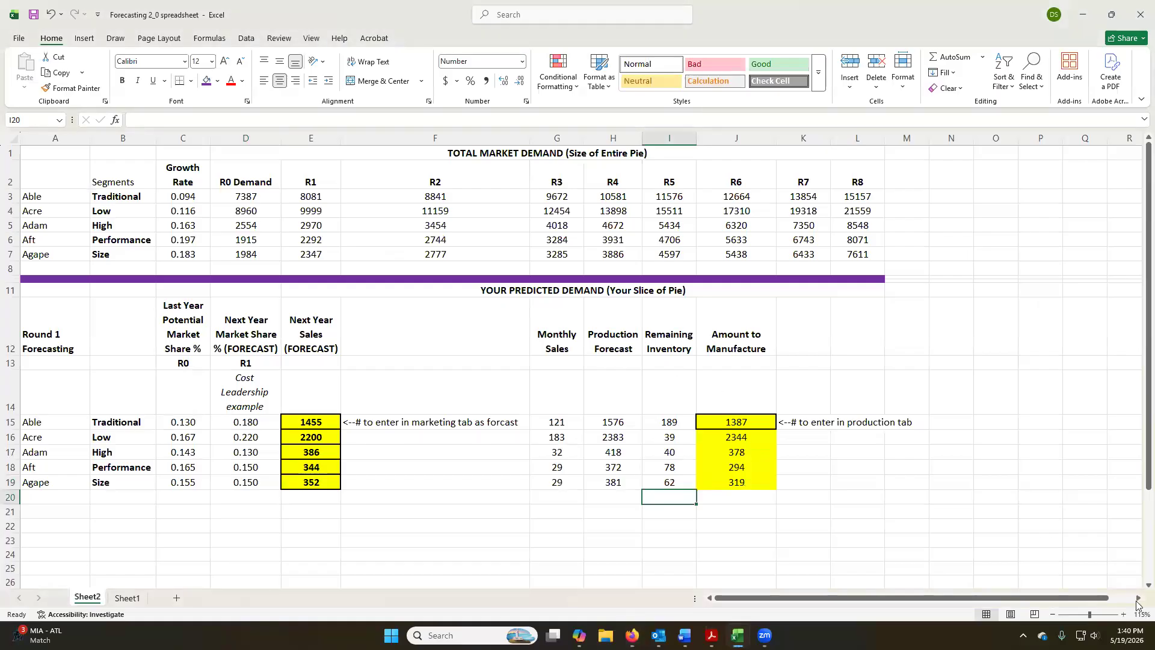